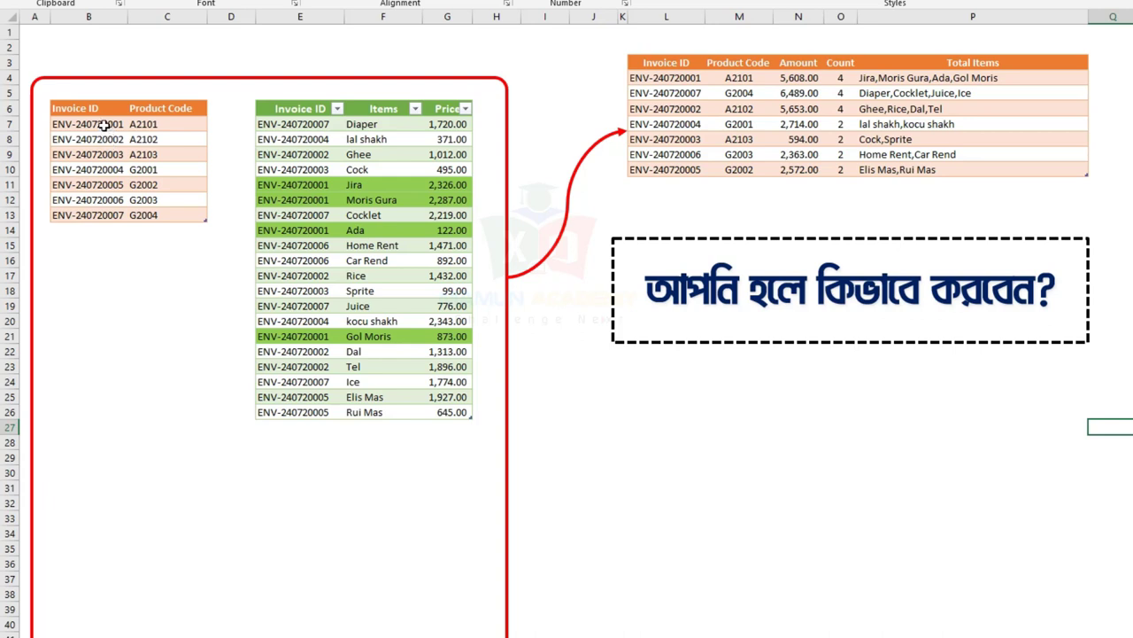
Step: Highlight the first invoice code, the item names and the price values for review
left_click(103, 125)
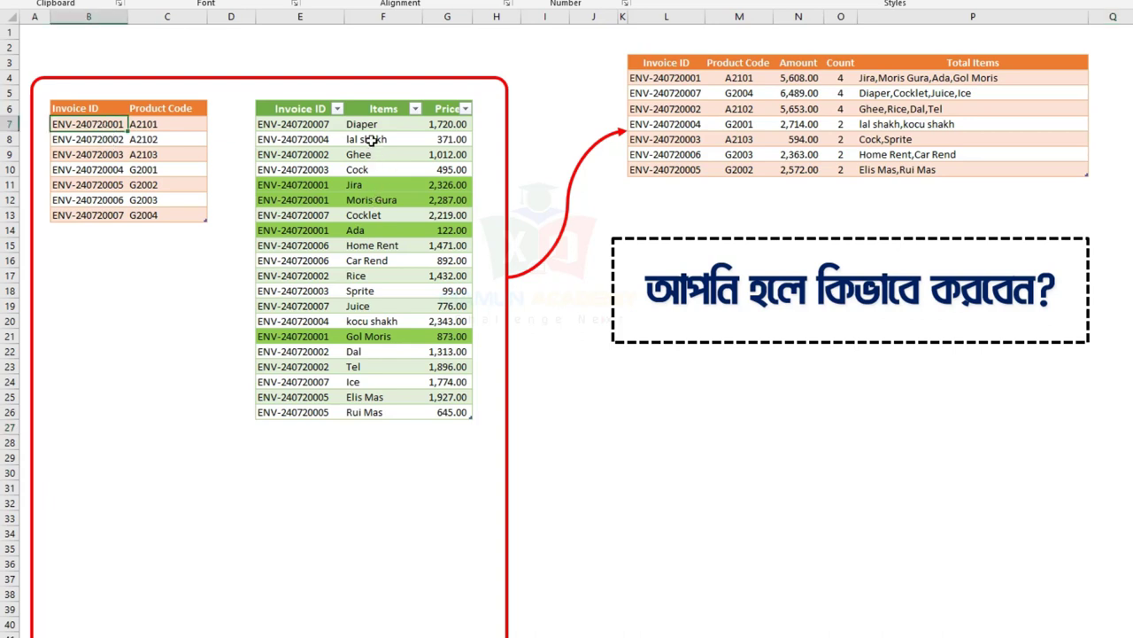
mouse_move(372, 125)
left_mouse_down()
mouse_move(359, 274)
mouse_move(368, 407)
left_mouse_up()
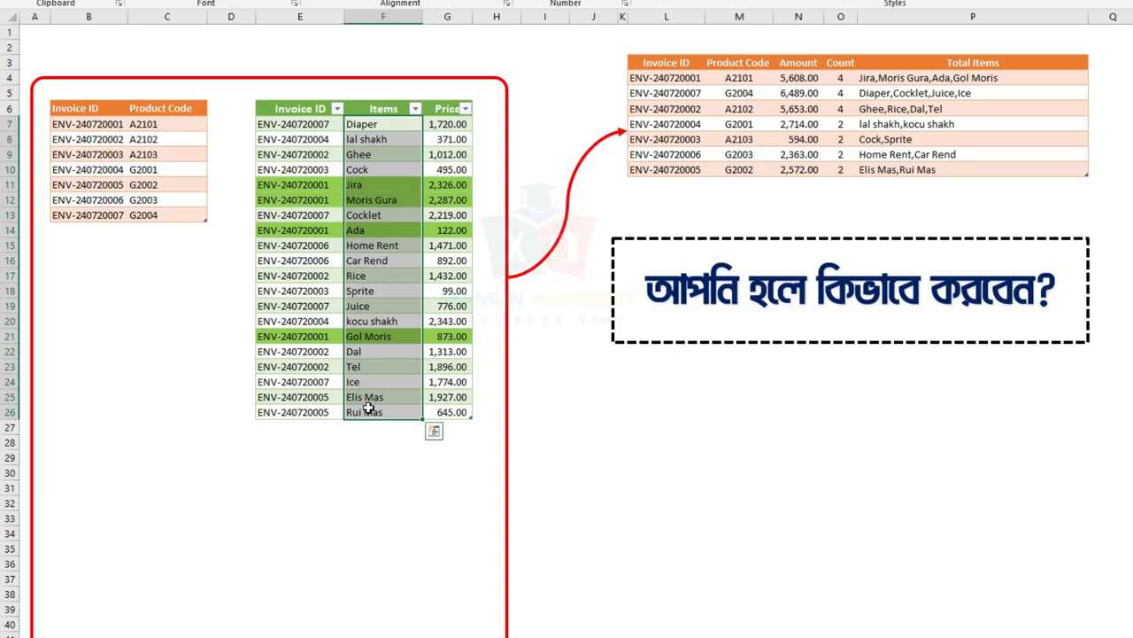
left_click(443, 253)
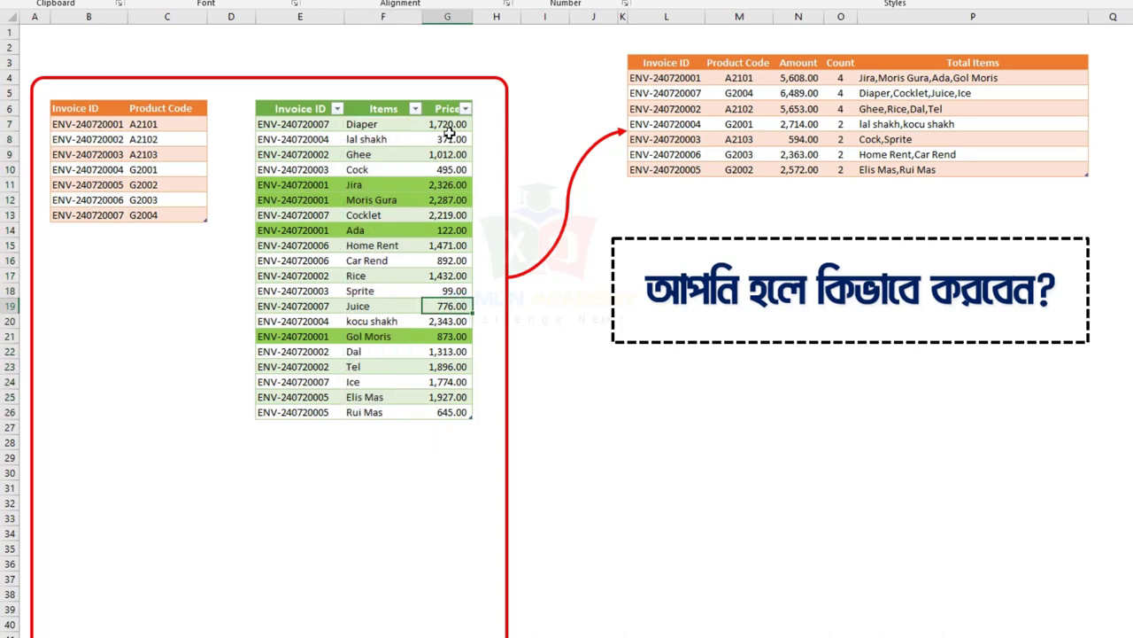
left_click_drag(447, 125, 441, 410)
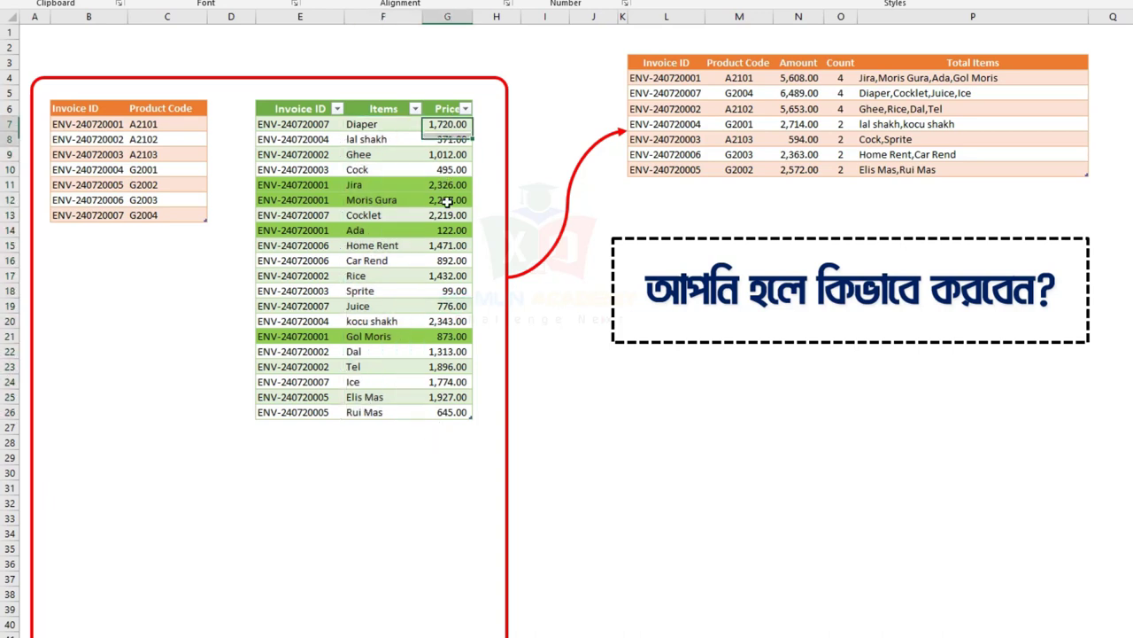
left_click(446, 426)
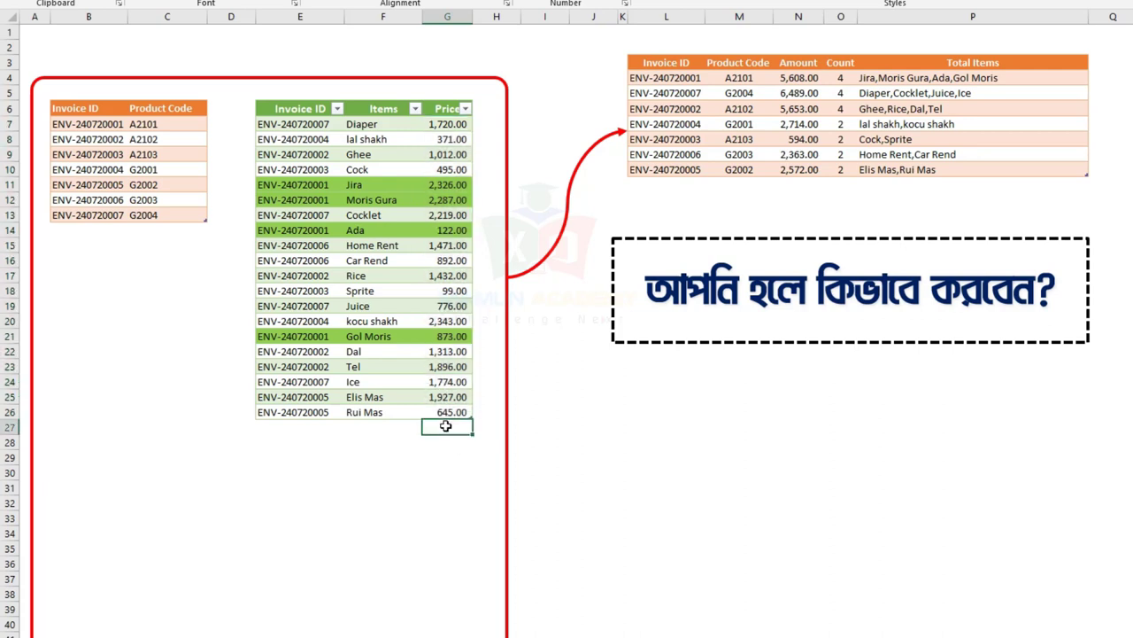
left_click(375, 275)
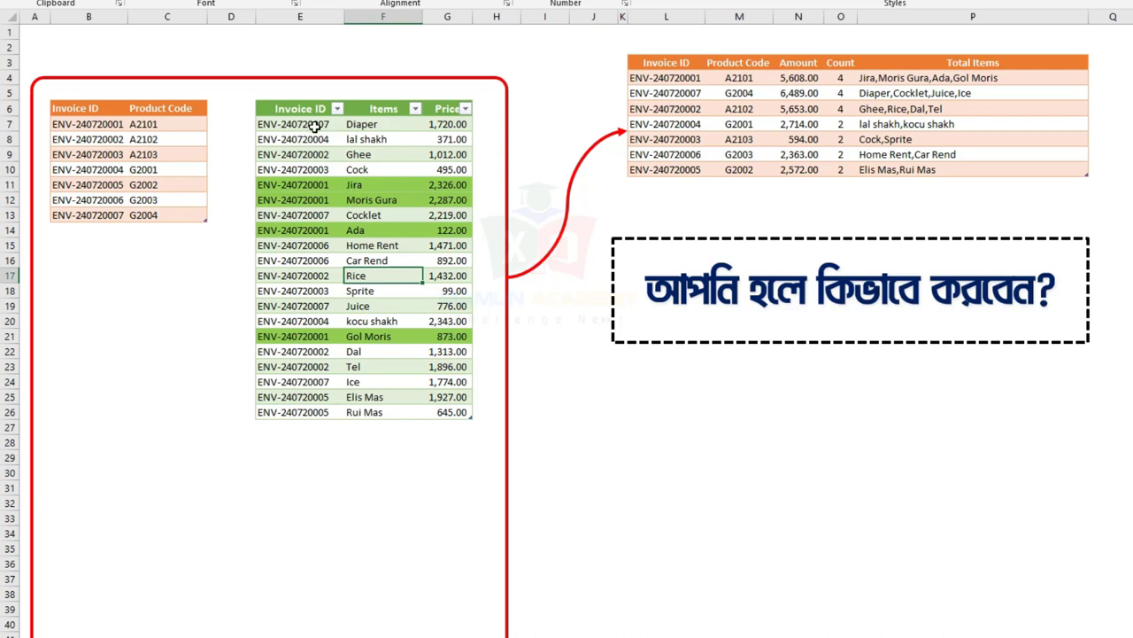
Step: Point out the item rows belonging to invoices ENV-240720001 and ENV-240720005
left_click(314, 127)
left_click(318, 188)
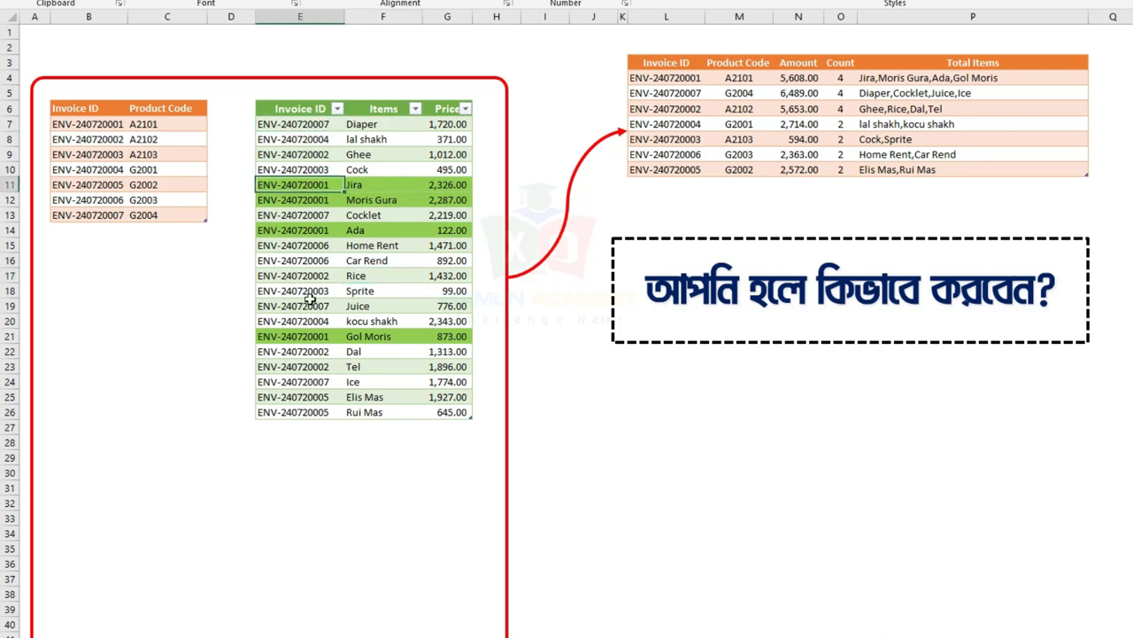
left_click(315, 306)
left_click(317, 396)
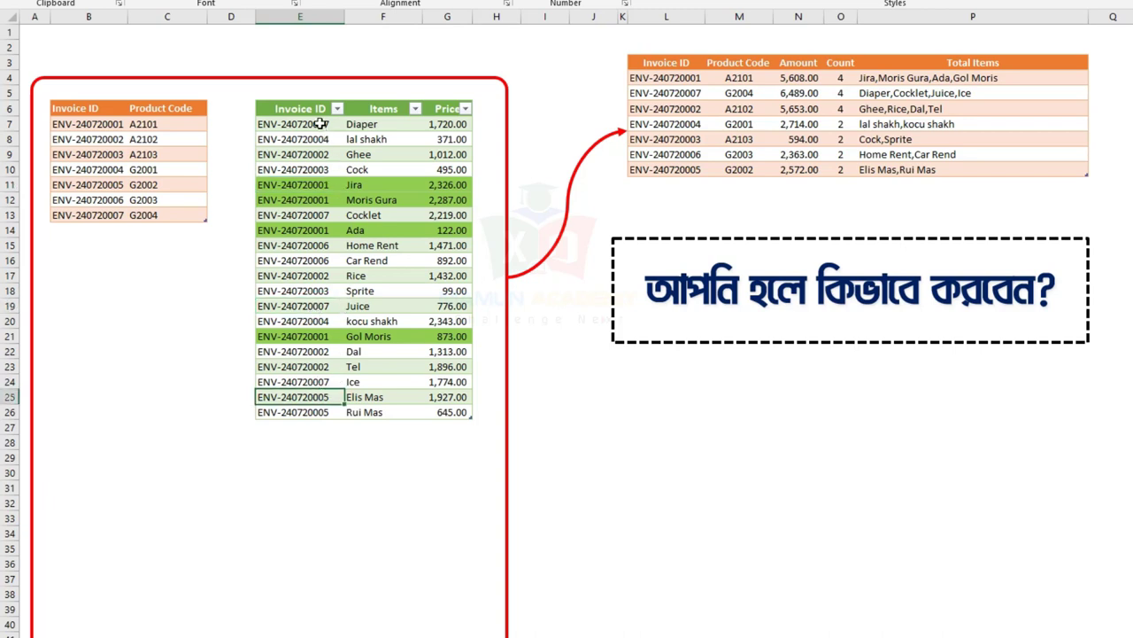
left_click_drag(352, 124, 357, 407)
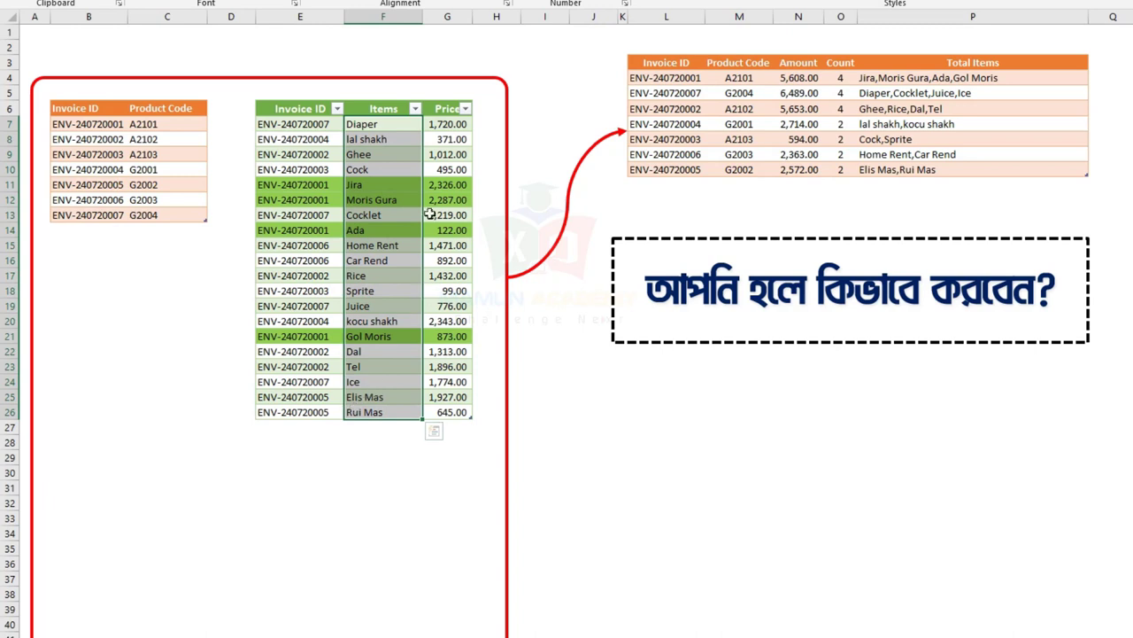
left_click(400, 323)
Step: Filter the items table to show only invoice ENV-240720001
left_click(337, 108)
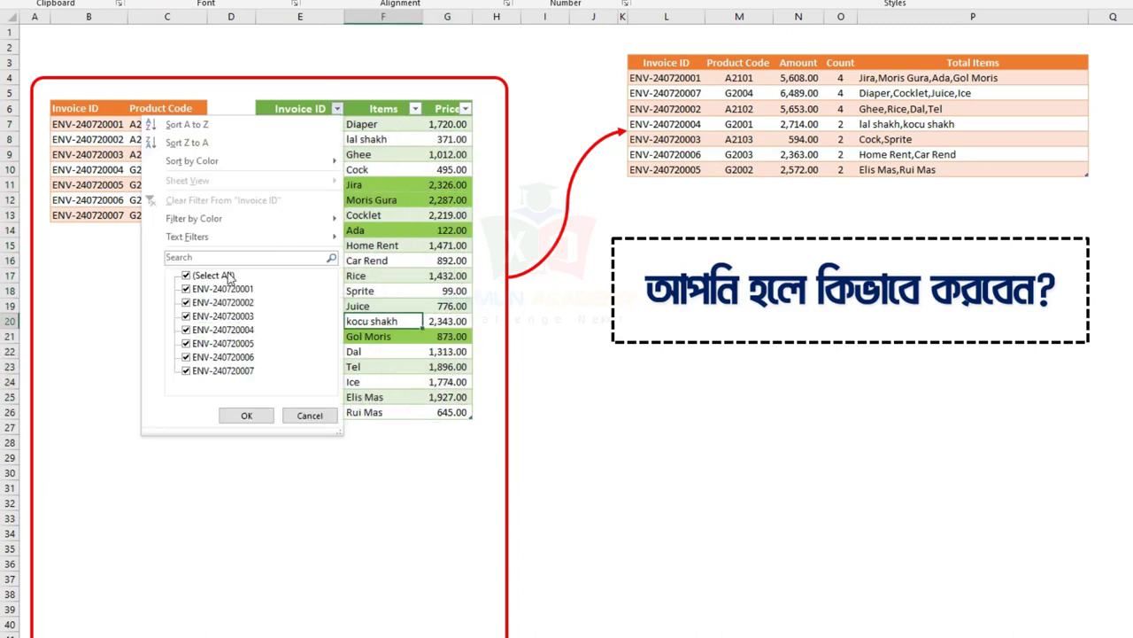
left_click(228, 276)
left_click(234, 290)
left_click(246, 416)
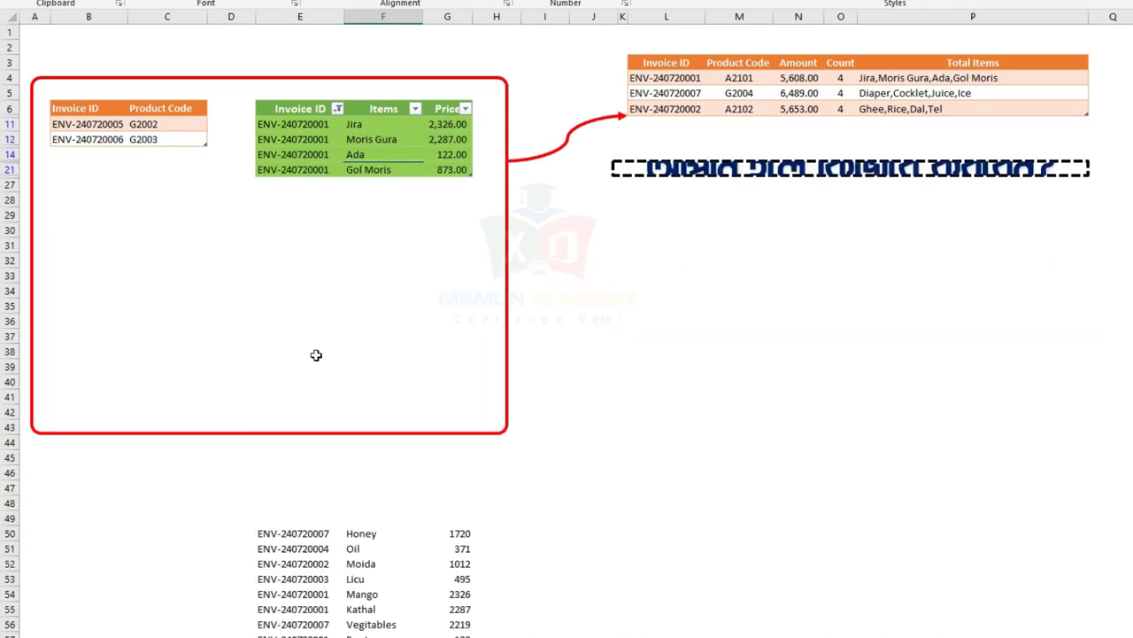
left_click(353, 298)
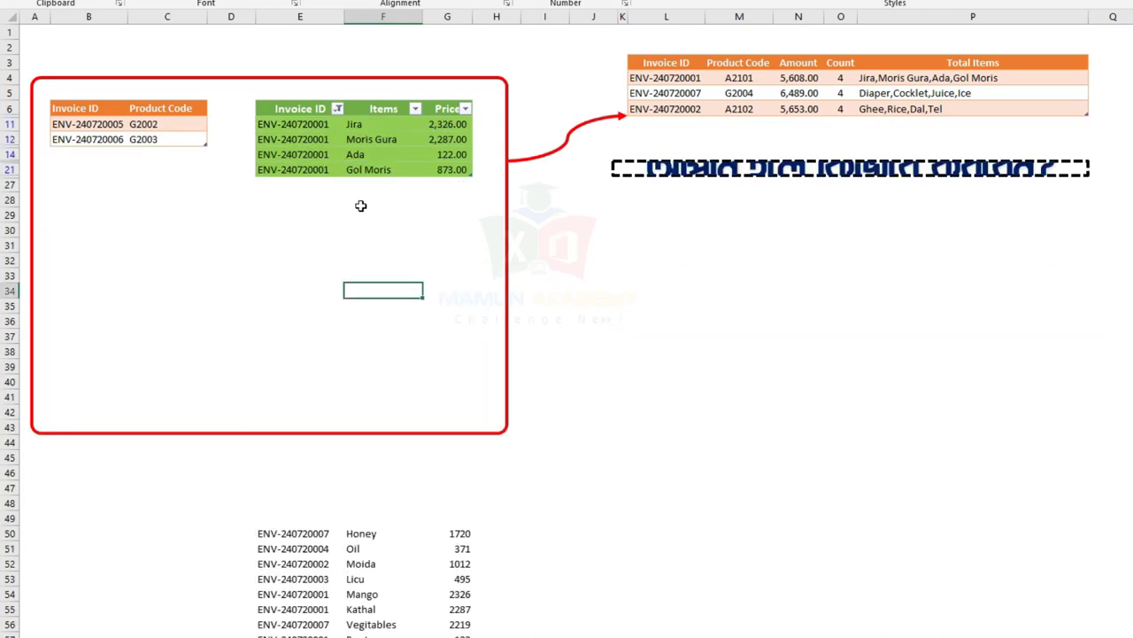
Step: Switch the Invoice ID filter to ENV-240720002, then clear it to show all rows
left_click(337, 108)
left_click(234, 290)
left_click(241, 303)
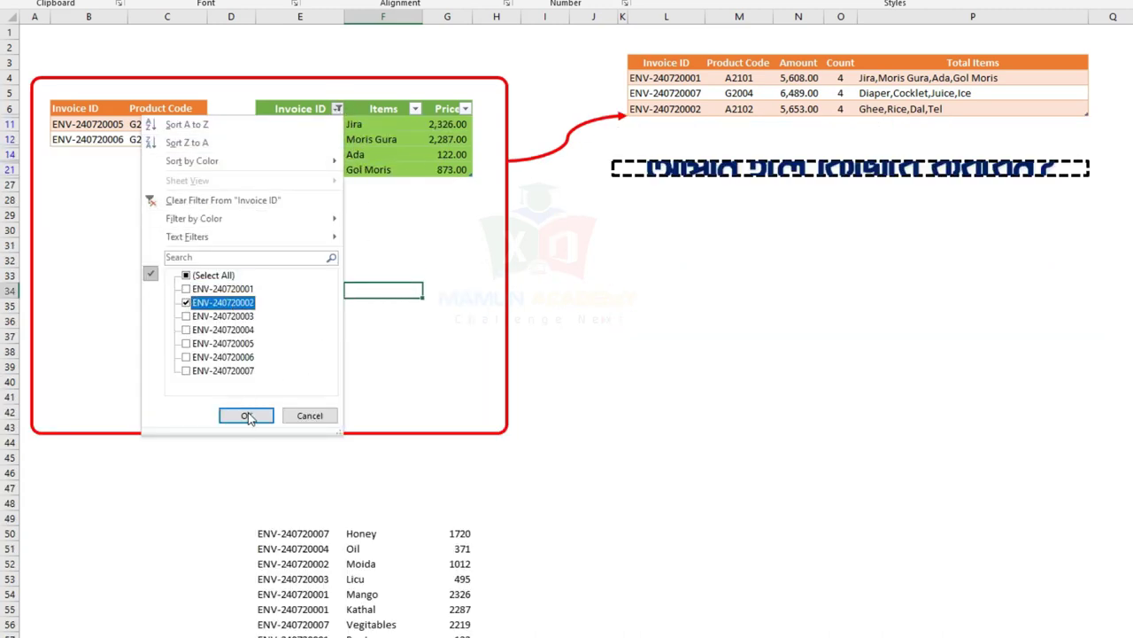
left_click(246, 416)
left_click(336, 108)
left_click(306, 199)
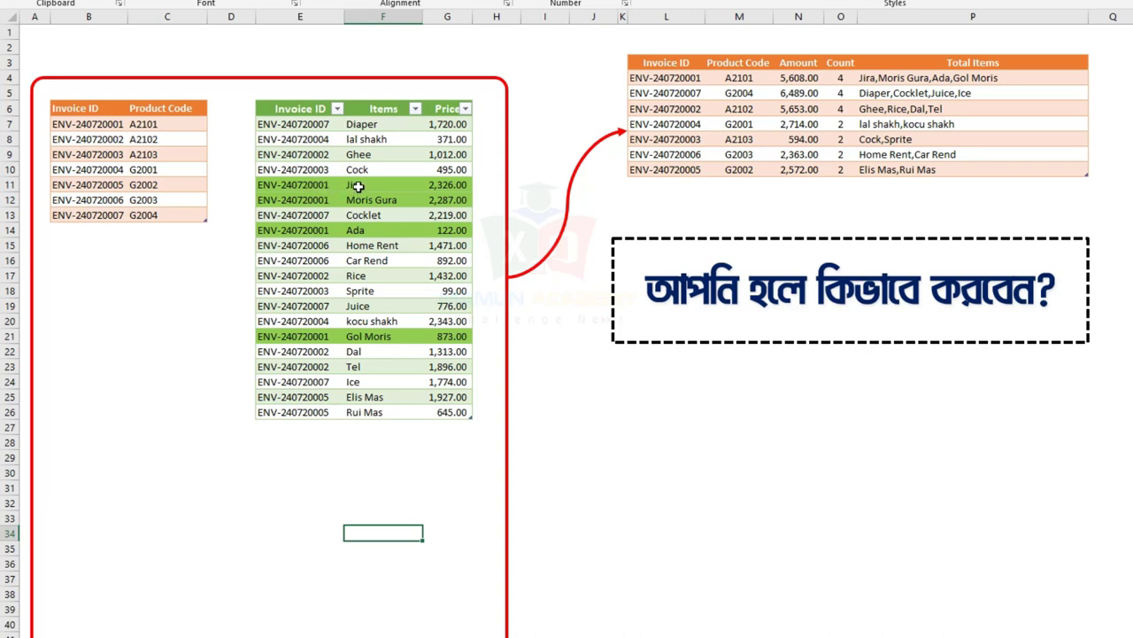
Step: Highlight the Jira, Moris Gura, Ada and Gol Moris items, then point out others like Tel
left_click_drag(359, 186, 362, 202)
left_click(361, 232, "ctrl")
left_click(364, 338, "ctrl")
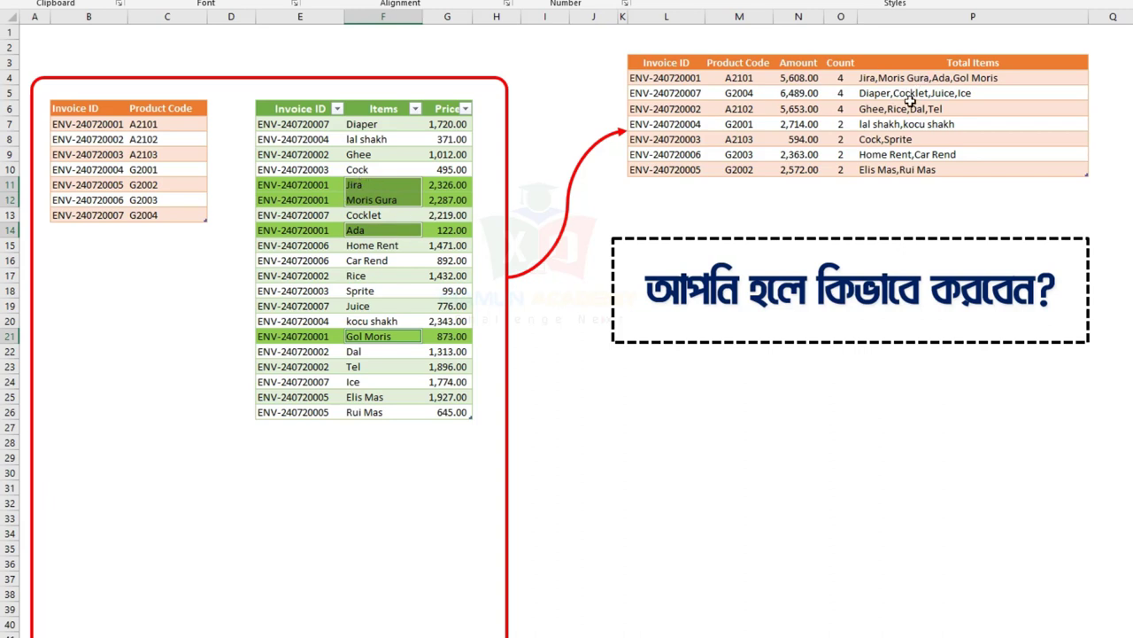
left_click(386, 198)
left_click(367, 232)
left_click(368, 278)
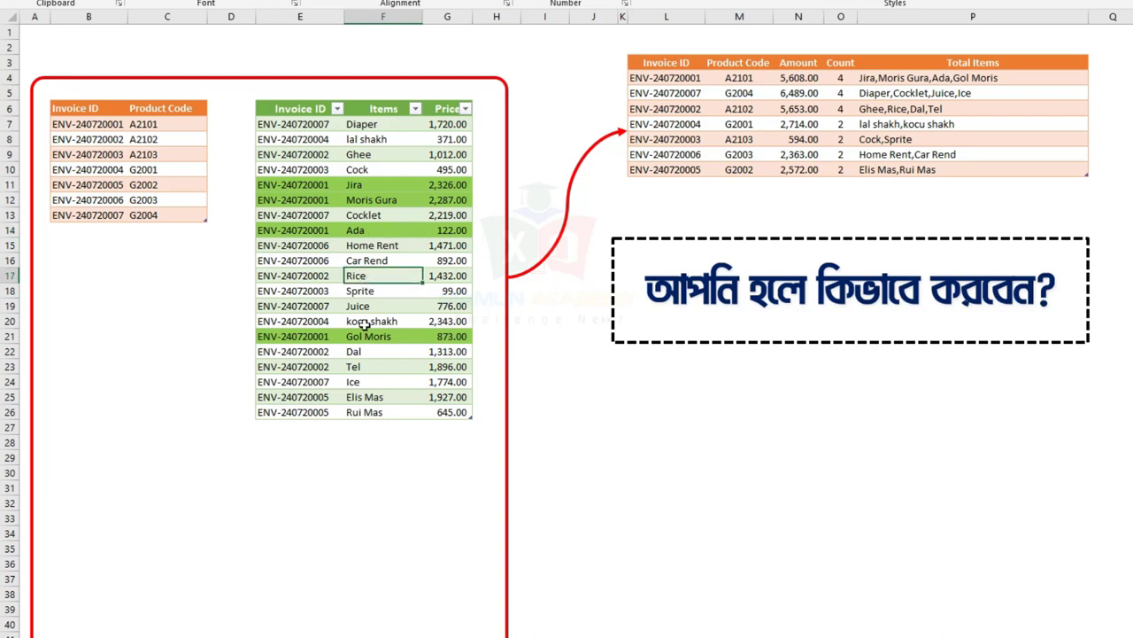
left_click(367, 337)
left_click(358, 366)
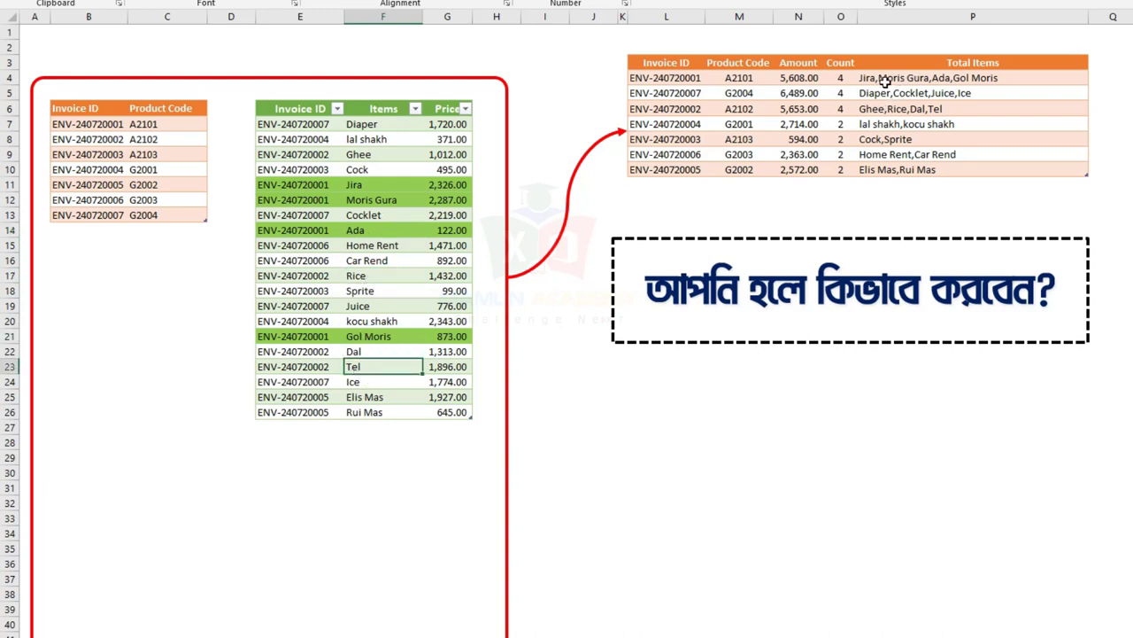
Step: Highlight the four ENV-240720001 items (Jira, Moris Gura, Ada, Gol Moris) and their prices
left_click(354, 184)
left_click(375, 201, "ctrl")
left_click(365, 229, "ctrl")
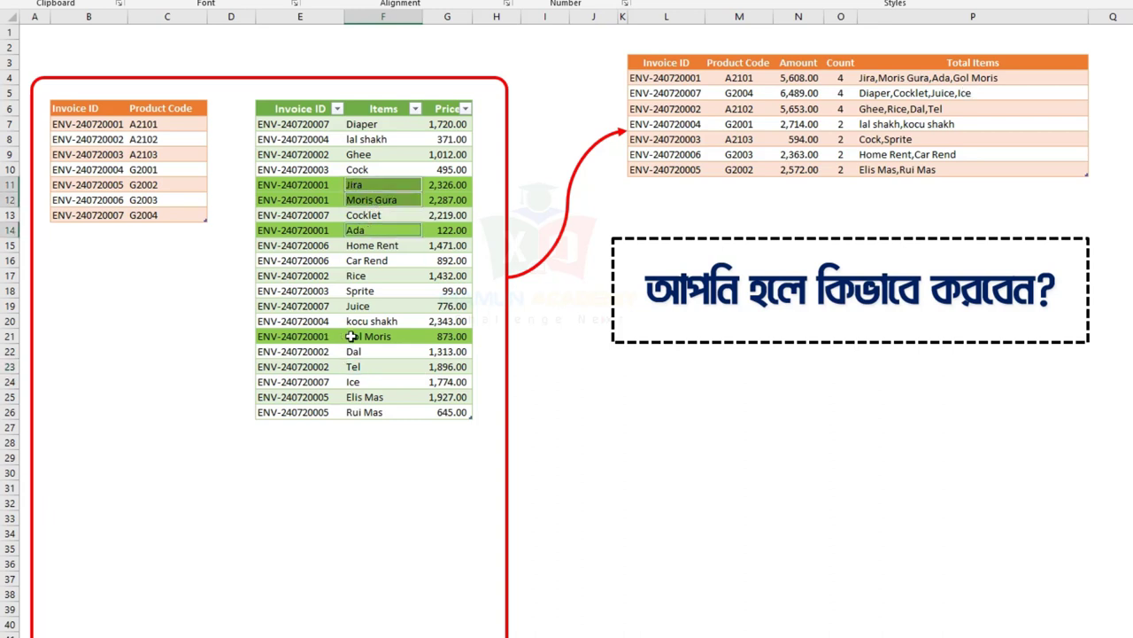
left_click(370, 338, "ctrl")
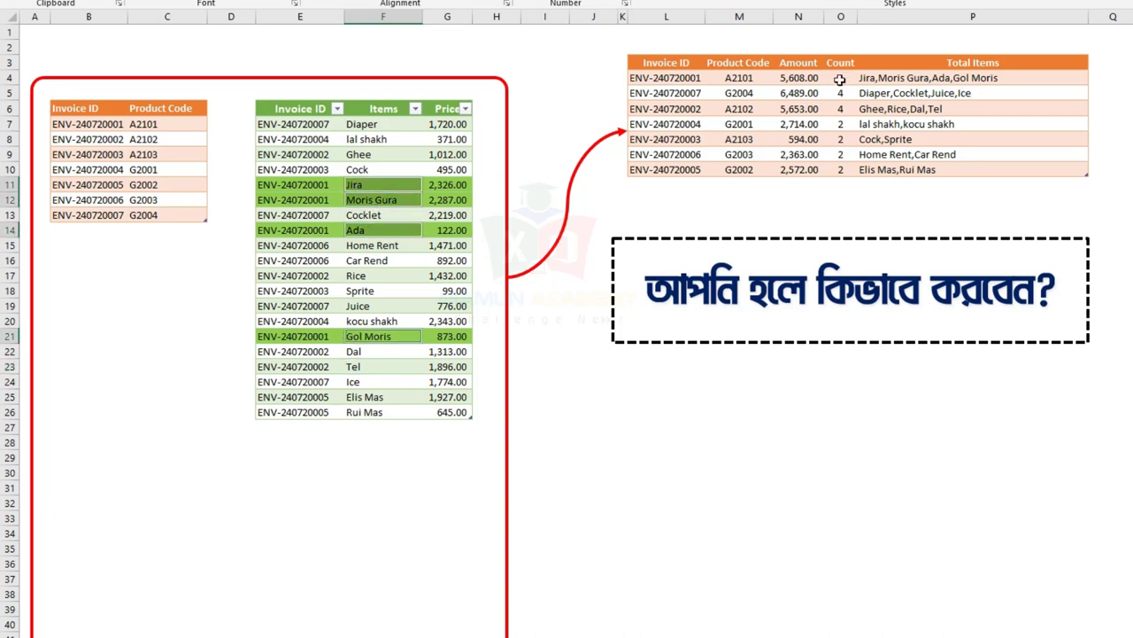
left_click_drag(454, 184, 455, 200)
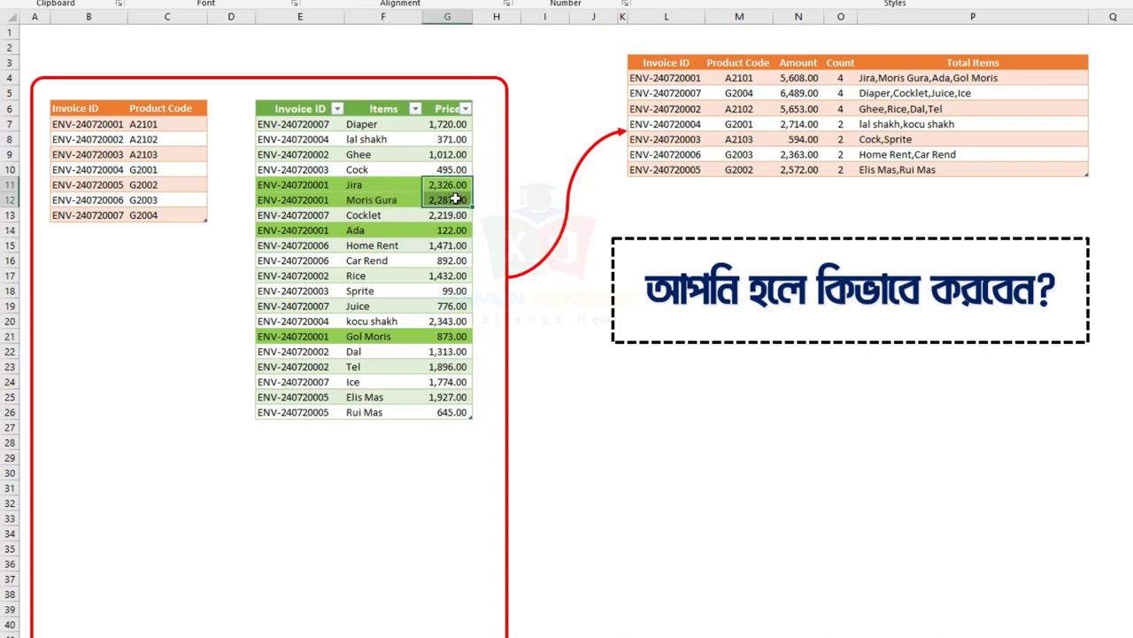
left_click(453, 230, "ctrl")
left_click(459, 336, "ctrl")
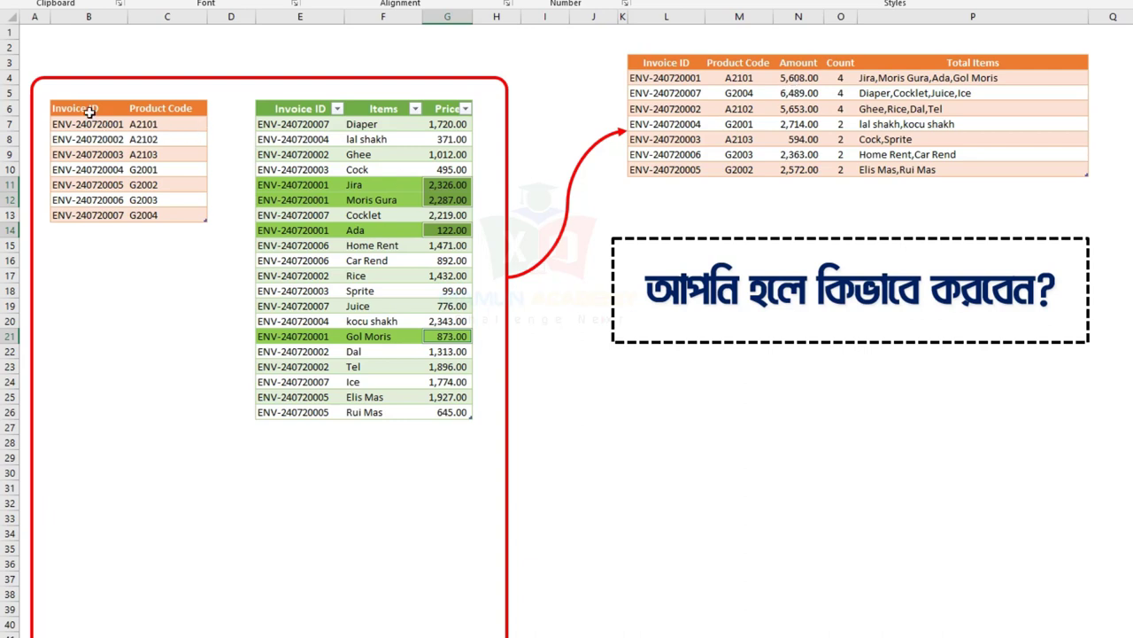
Step: Compare the invoice IDs and item names with the summary's Amount, Count and Total Items columns
left_click_drag(89, 109, 90, 185)
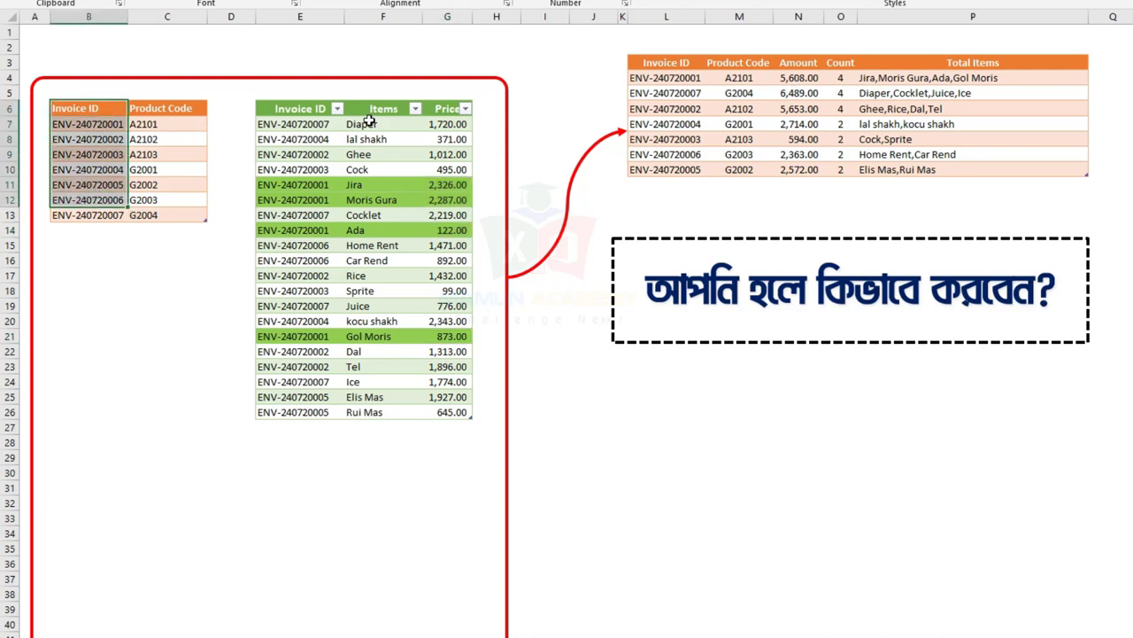
left_click_drag(372, 124, 366, 412)
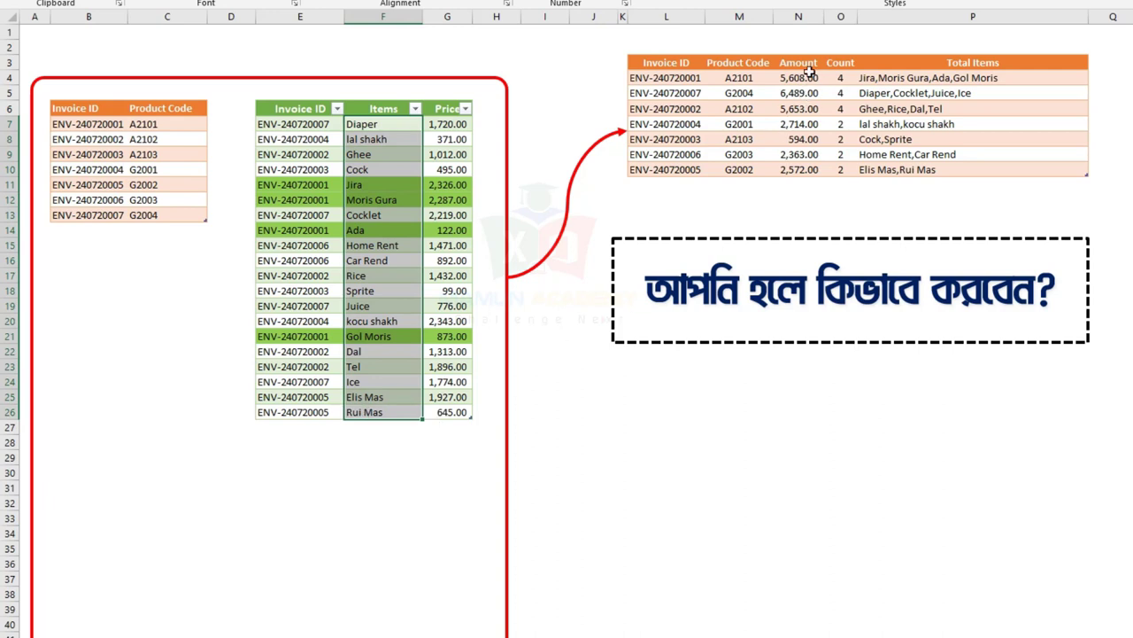
left_click_drag(799, 78, 797, 174)
left_click_drag(847, 78, 840, 170)
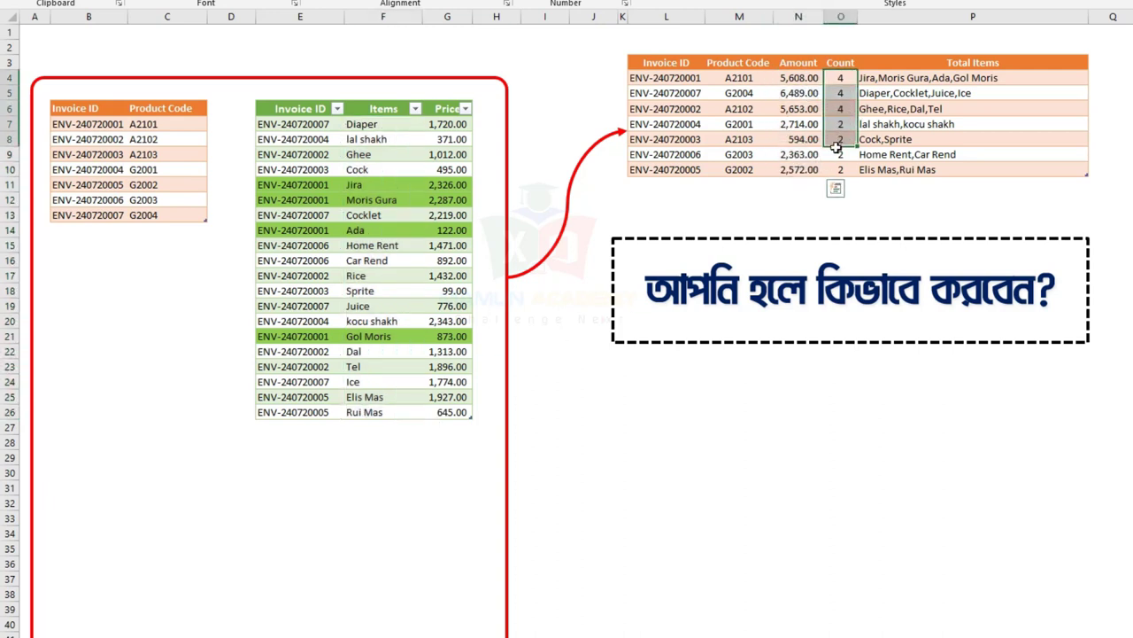
left_click(901, 80)
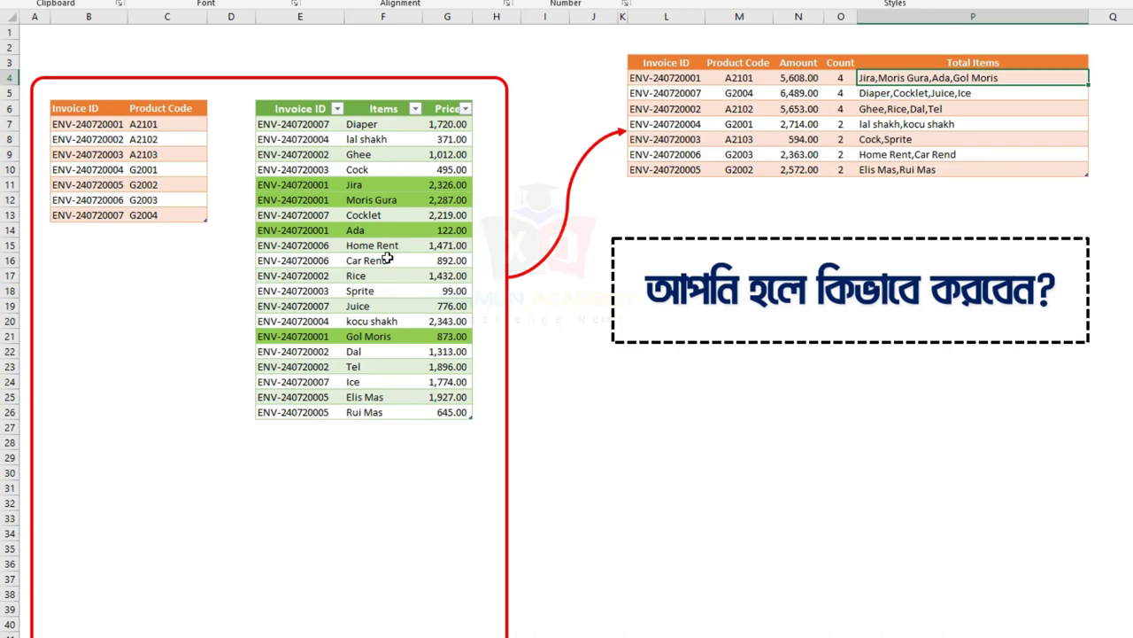
Step: Copy the eight new item rows (E50:G57) and paste them at E27 below the table
left_click(334, 217)
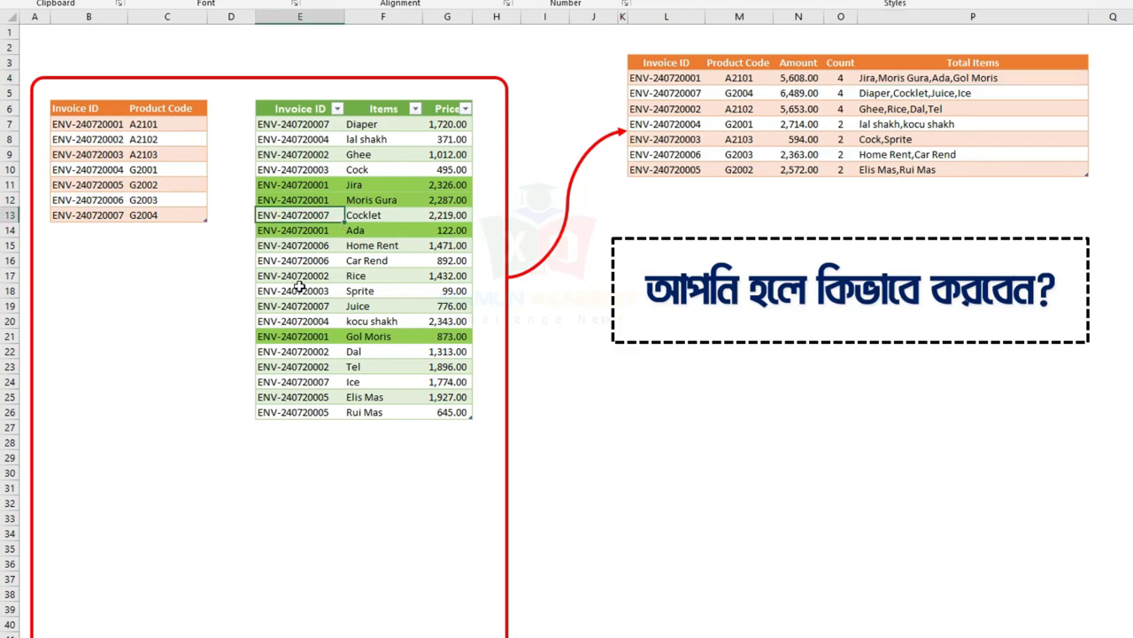
scroll(304, 290, "down", 7)
left_click_drag(293, 457, 445, 560)
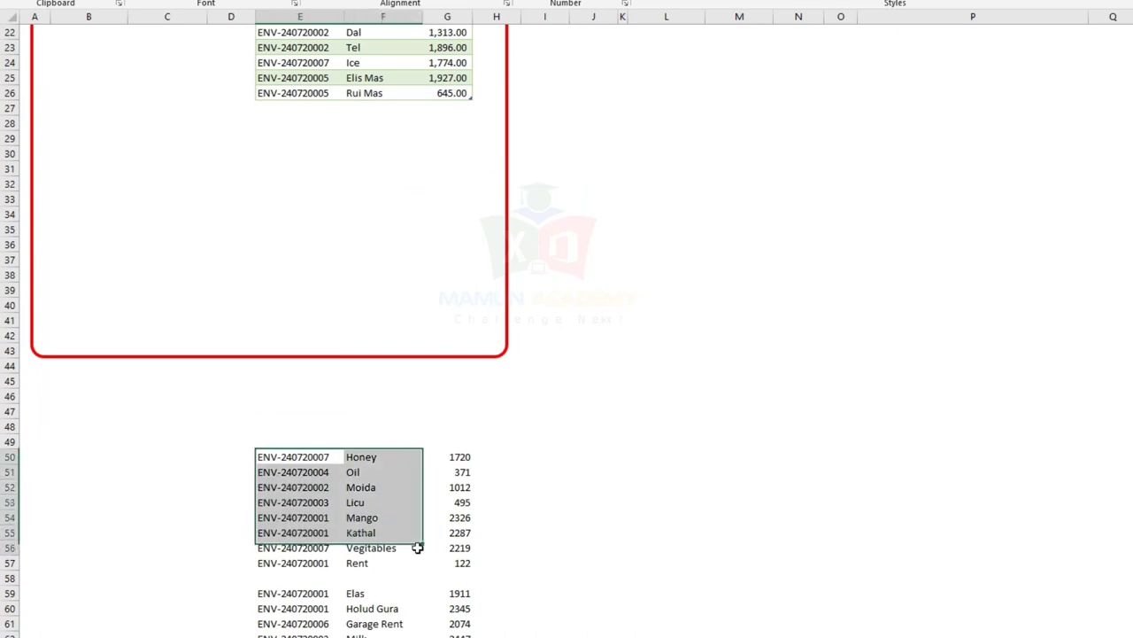
scroll(445, 559, "up", 7)
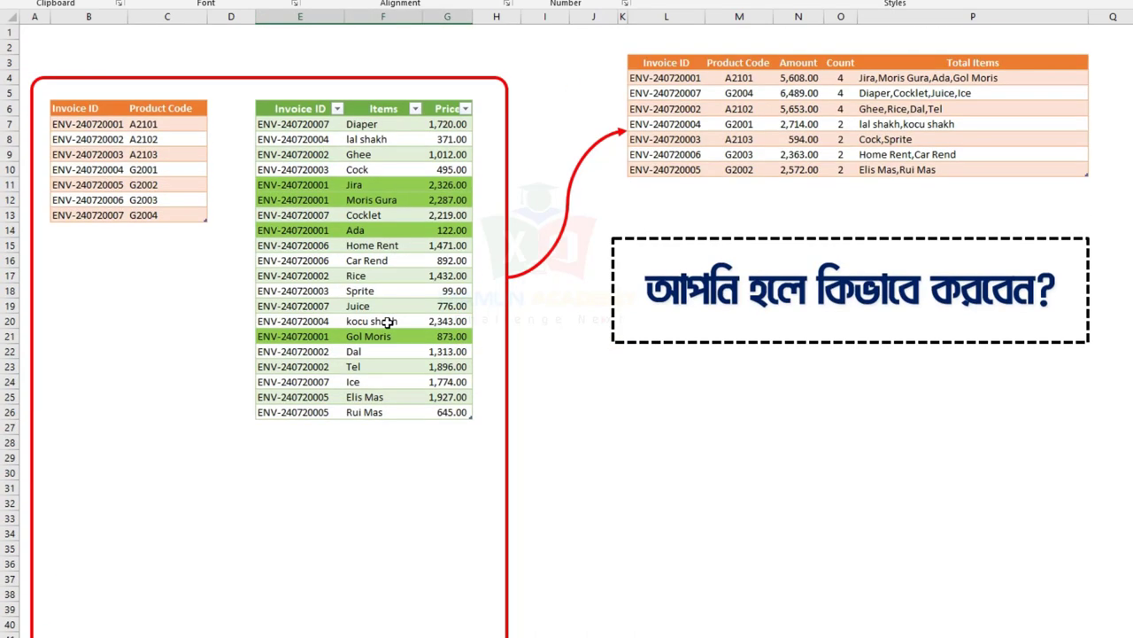
left_click(308, 424)
type("ENV-240720007\tHoney\t1,720.00 ENV-240720004\tOil\t371.00 ENV-240720002\tMoida\t1,012.00 ENV-240720003\tLicu\t495.00 ENV-240720001\tMango\t2,326.00 ENV-240720001\tKathal\t2,287.00 ENV-240720007\tVegitables\t2,219.00 ENV-240720001\tRent\t122.00")
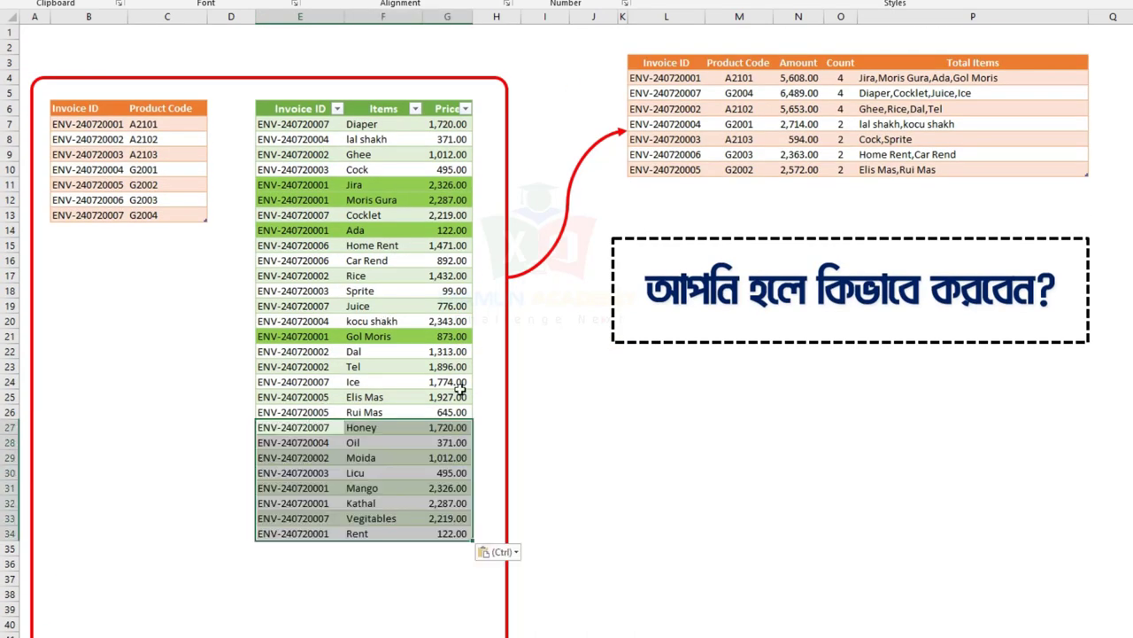
Step: Refresh the invoice summary table so it includes the pasted rows
left_click(769, 110)
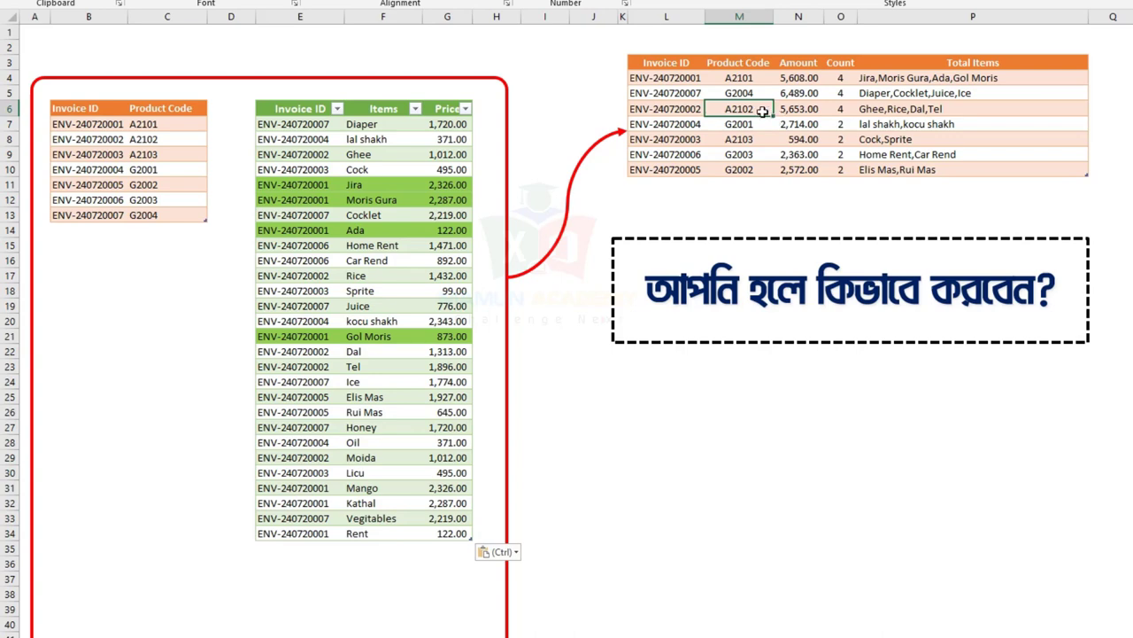
right_click(772, 113)
left_click(804, 241)
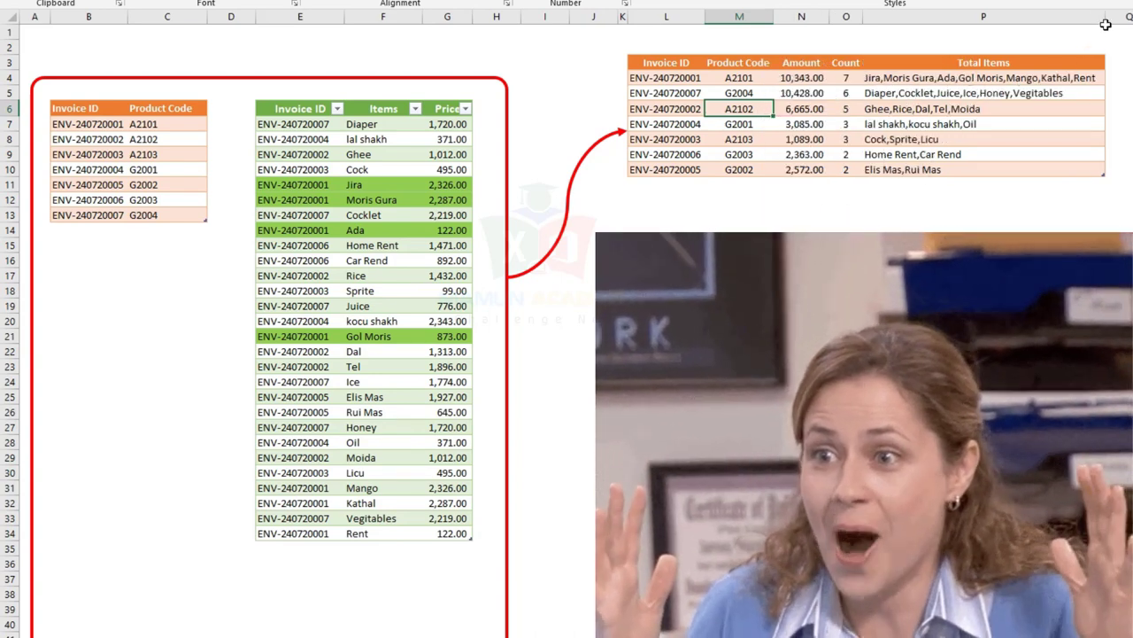
left_click(1109, 28)
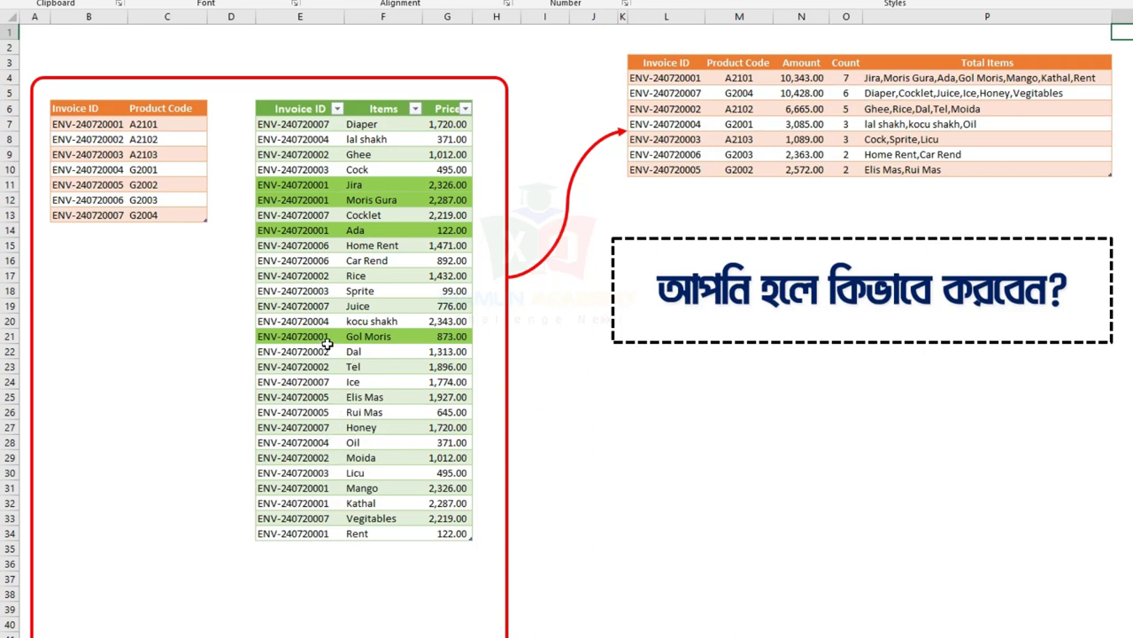
Step: Point out the Mango, Kathal, Rent and Jira items and the empty row below the table
left_click(354, 488)
left_click(357, 504, "ctrl")
left_click(365, 533, "ctrl")
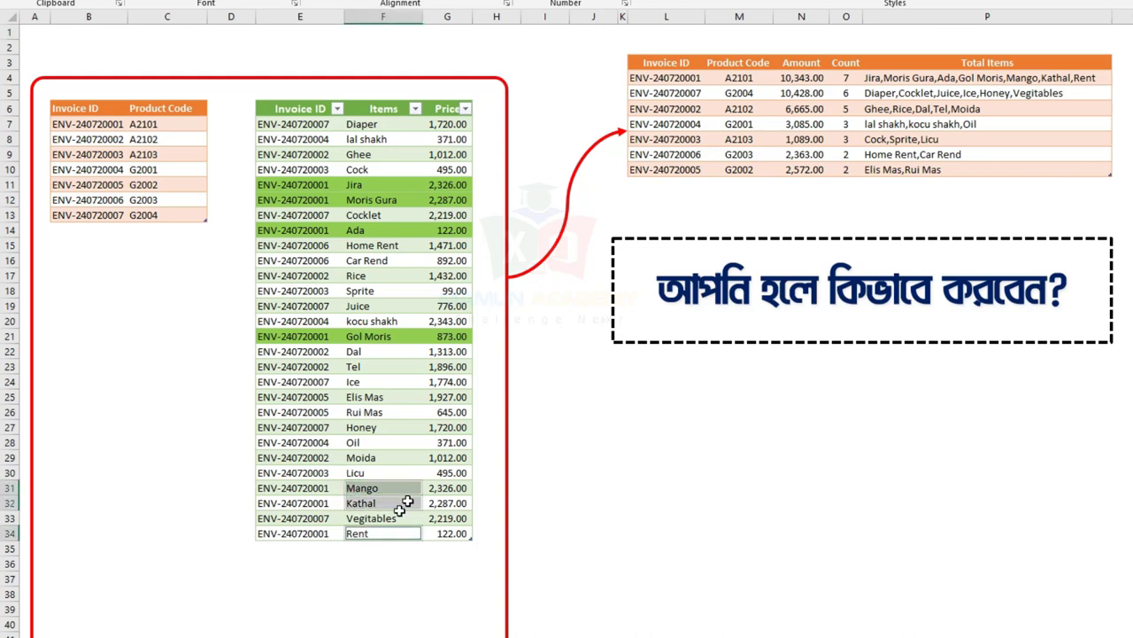
left_click(366, 535)
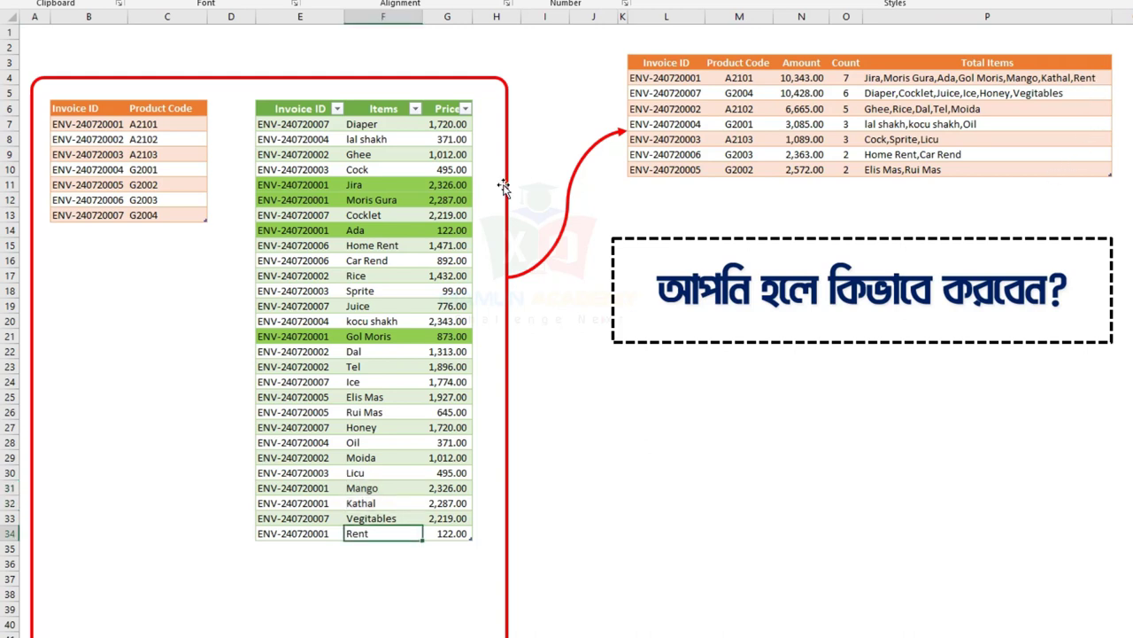
left_click(365, 185)
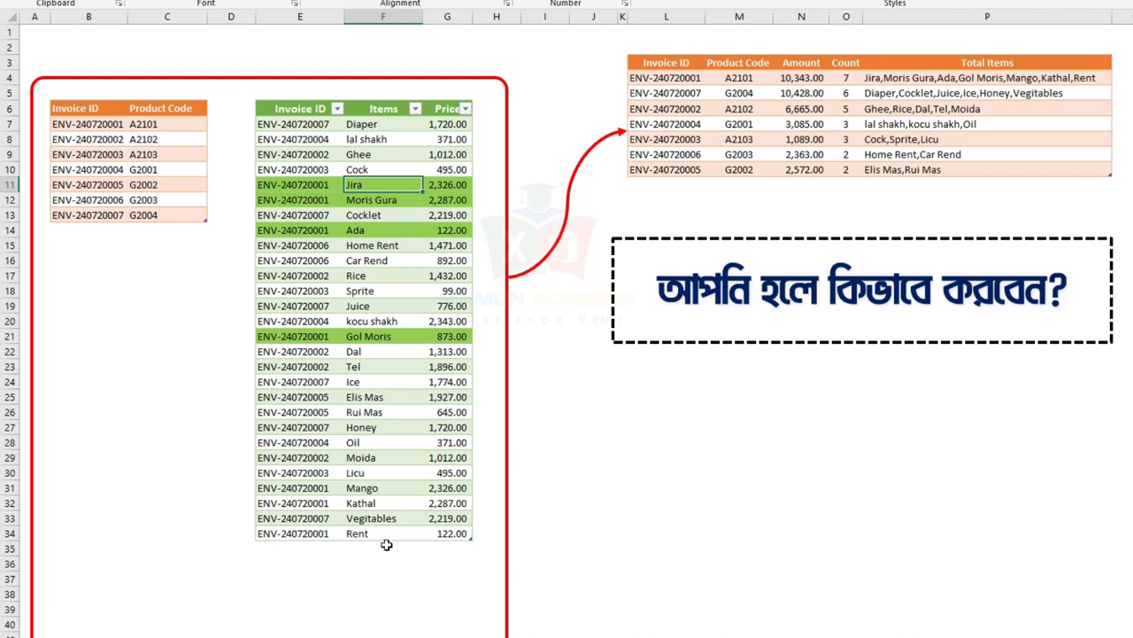
left_click(302, 549)
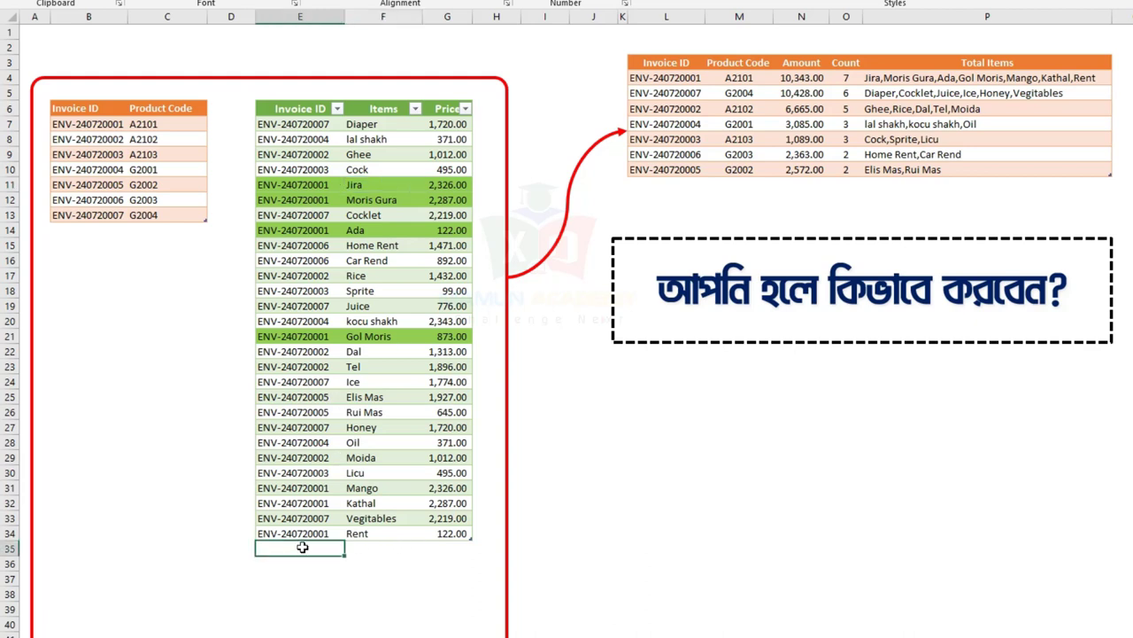
right_click(871, 123)
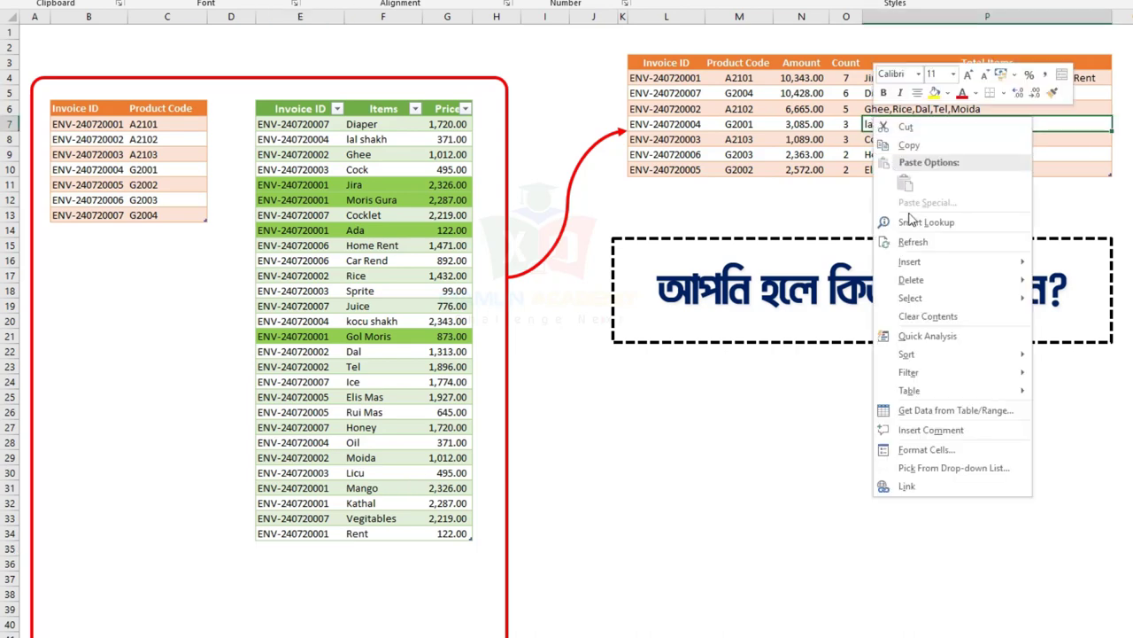
key("Escape")
Step: Copy the eight new item rows E59:G66 and paste them at E35 under the items table
scroll(354, 341, "down", 7)
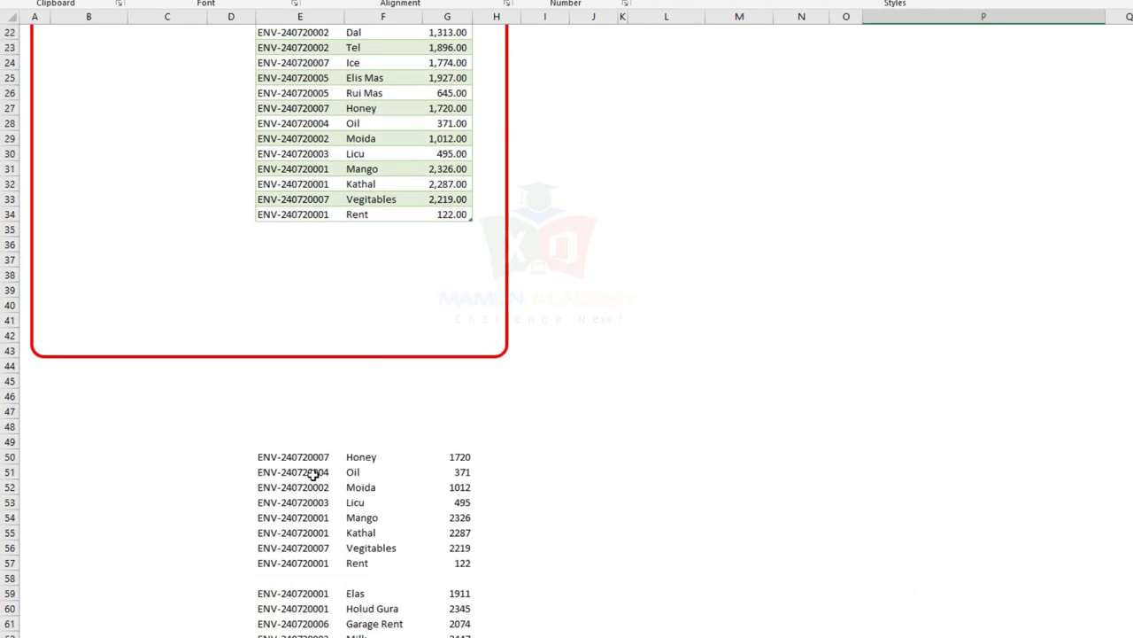
scroll(315, 475, "down", 3)
left_click_drag(299, 456, 443, 561)
key("ctrl+c")
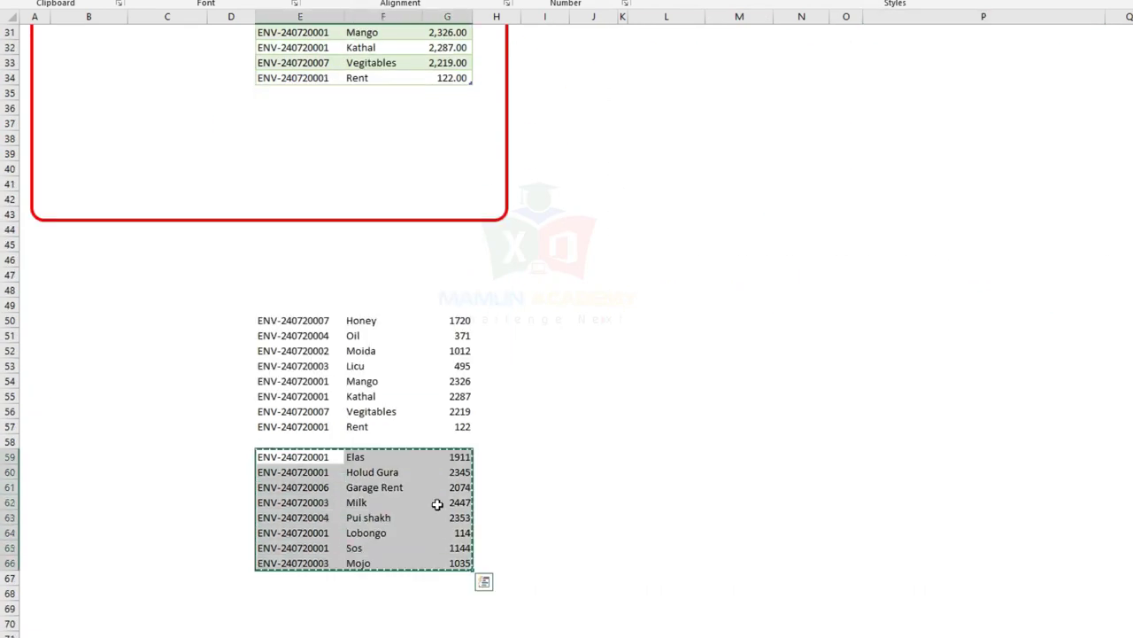
scroll(416, 354, "up", 7)
left_click(308, 412)
key("ctrl+v")
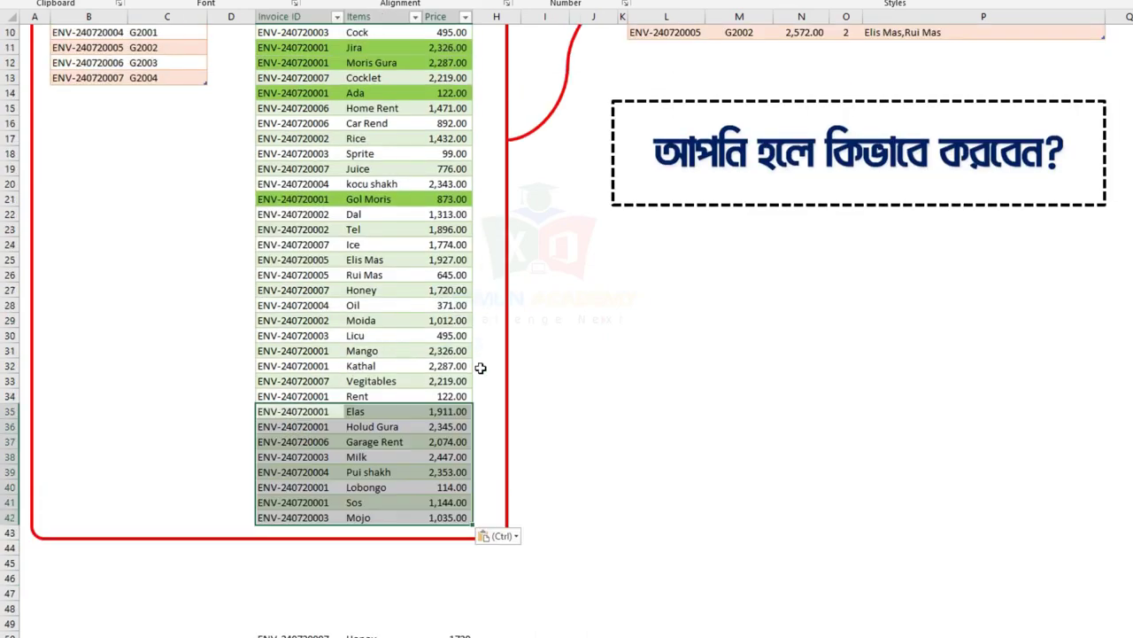
Step: Refresh the summary output table to pick up the new rows
scroll(480, 368, "up", 3)
right_click(630, 124)
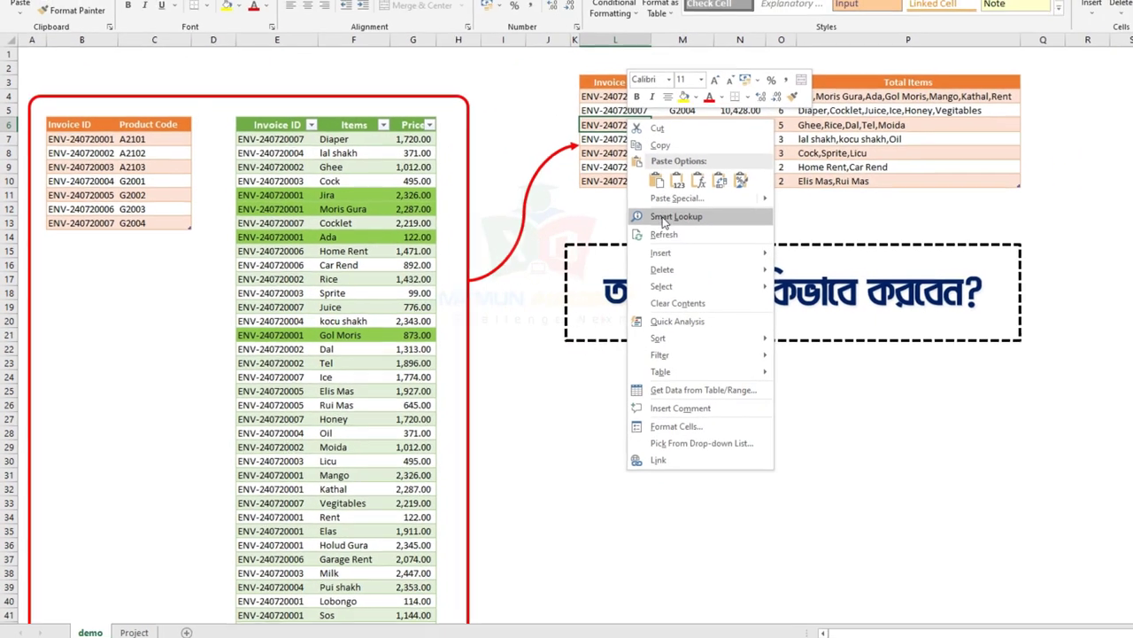
left_click(664, 234)
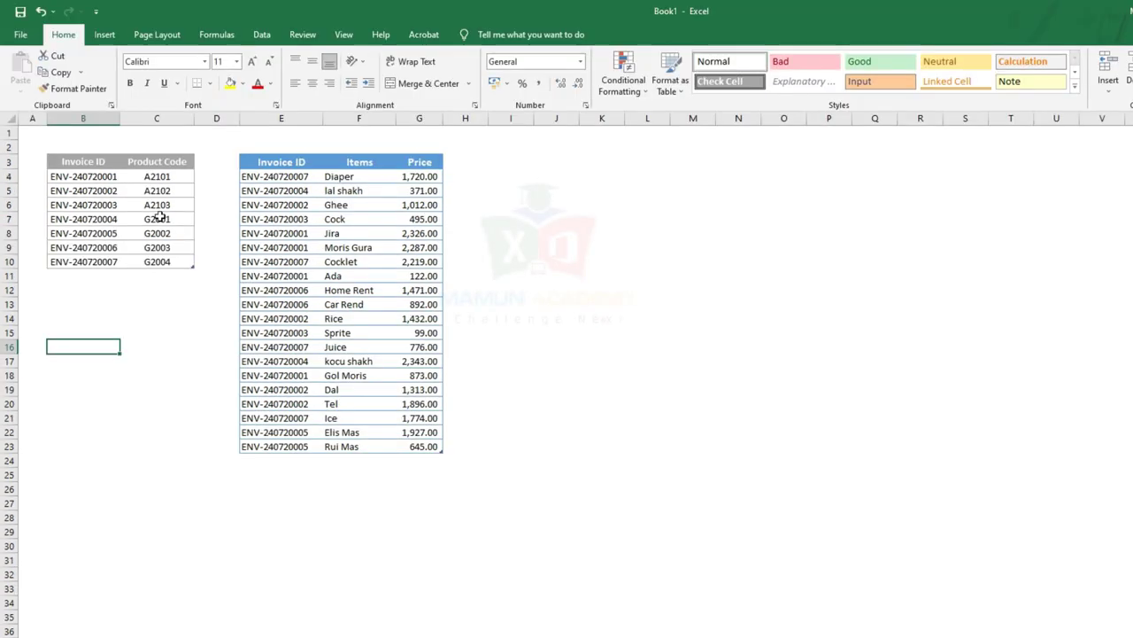
Step: Load the Product Code table via From Table/Range and save it as connection-only query InvoiceID5
left_click(157, 218)
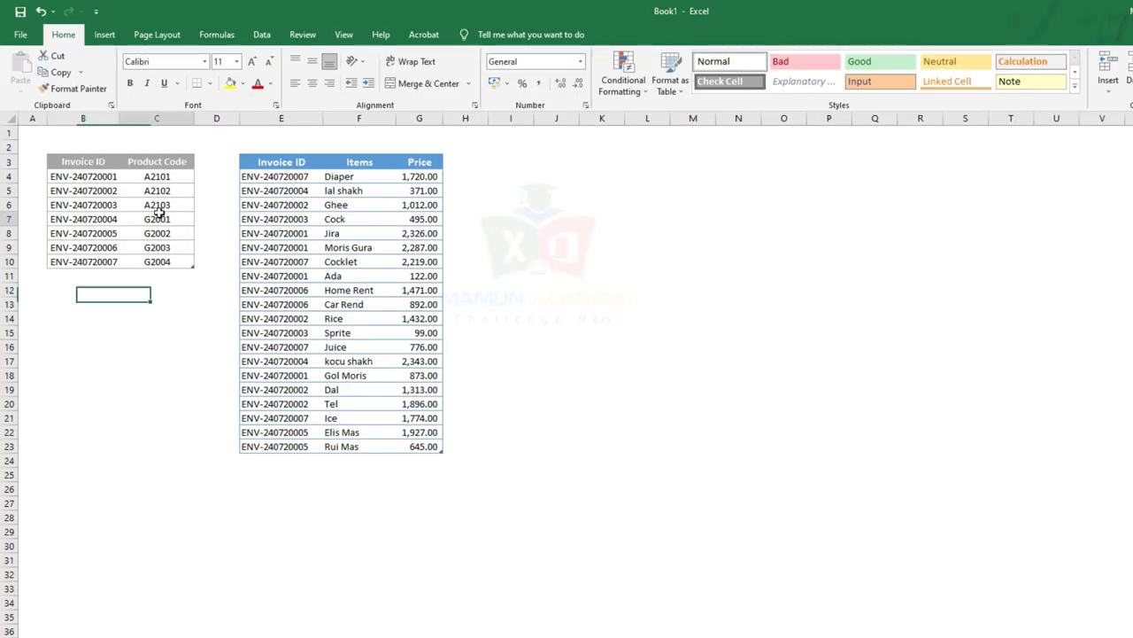
left_click(263, 36)
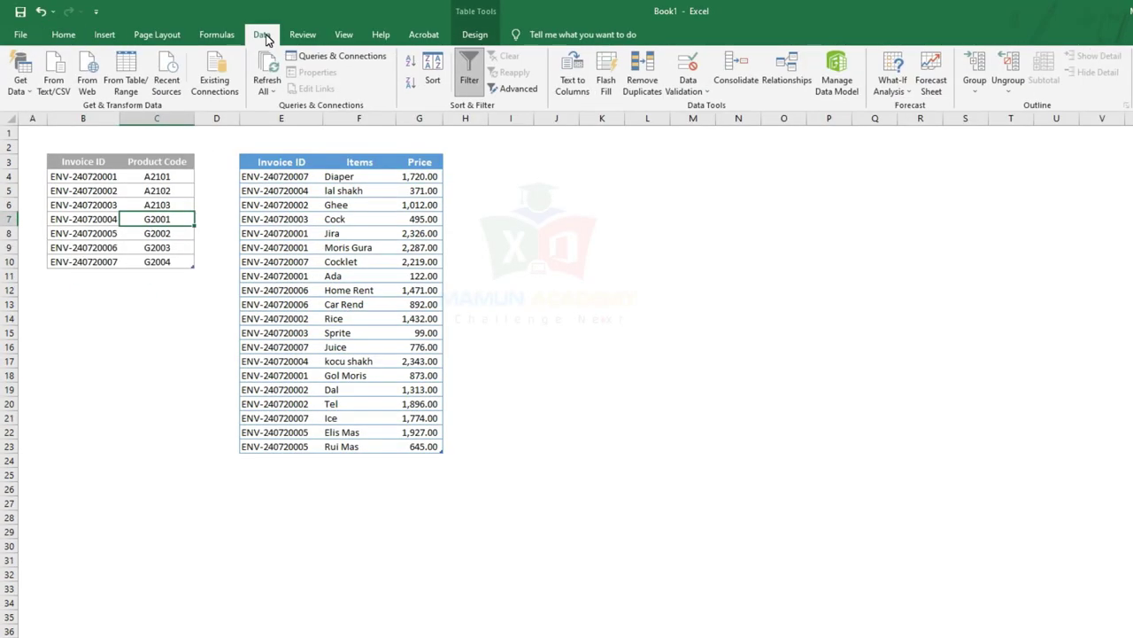
left_click(124, 68)
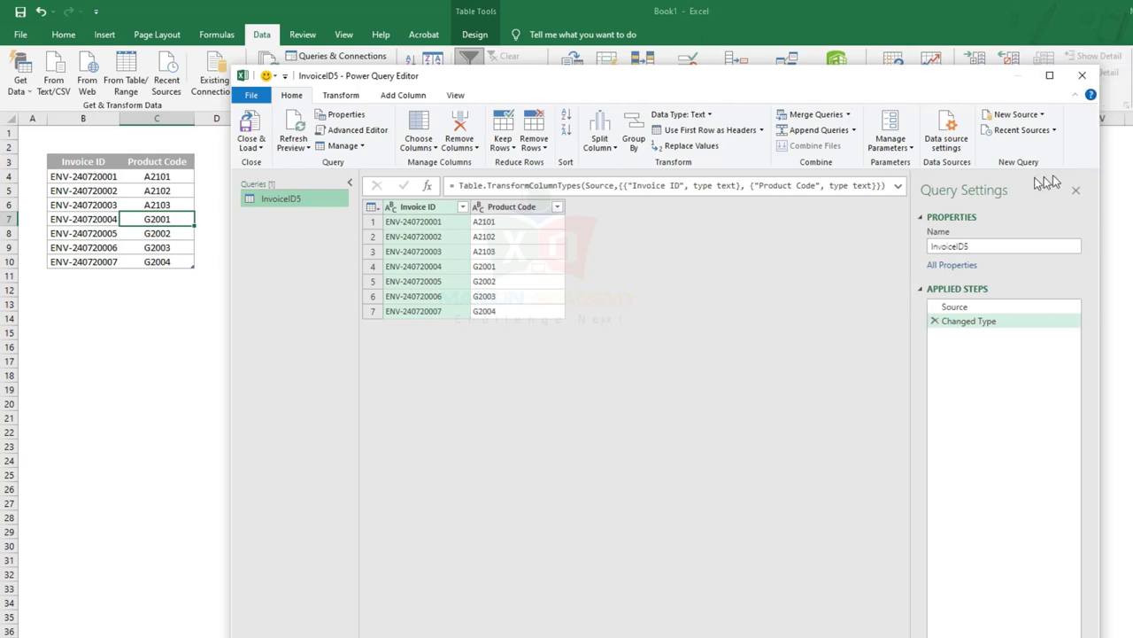
left_click_drag(732, 92, 895, 69)
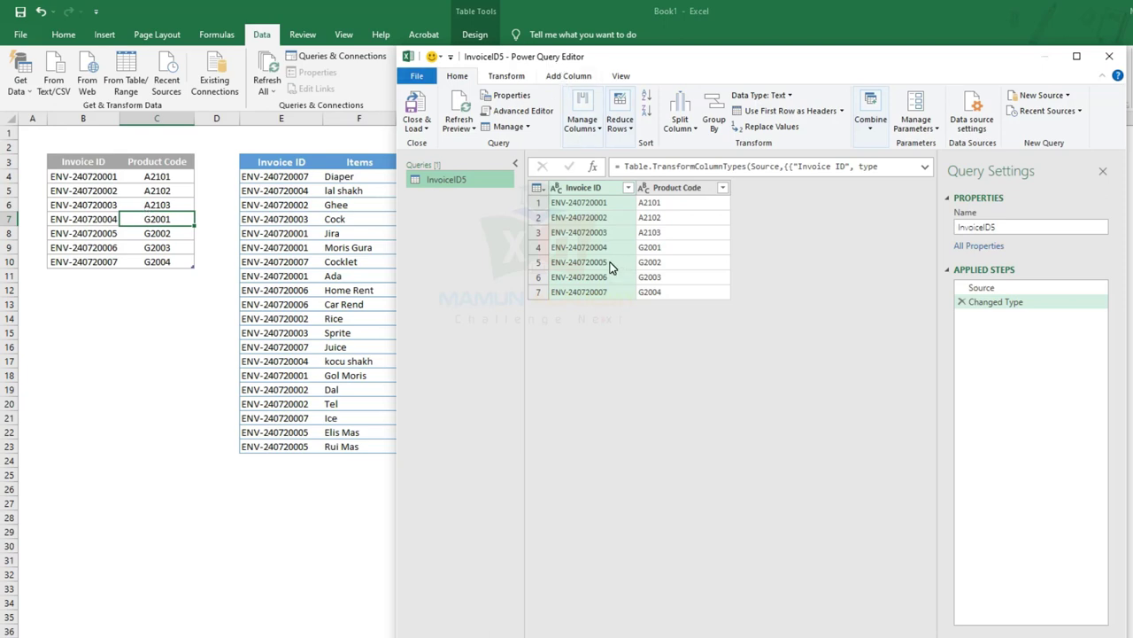
left_click(429, 131)
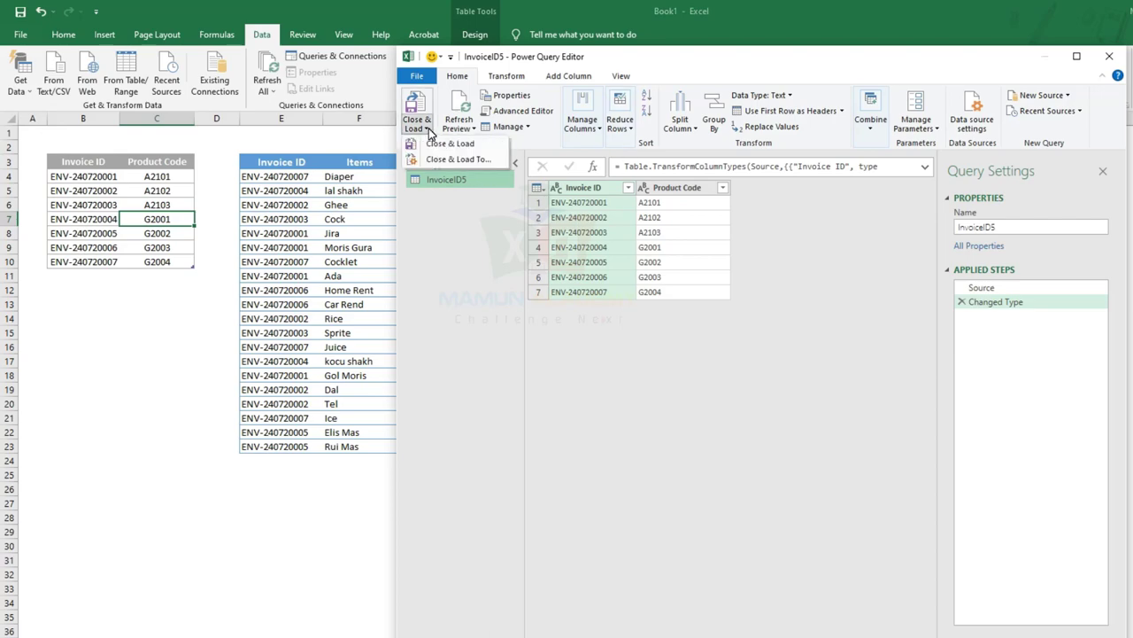
left_click(449, 159)
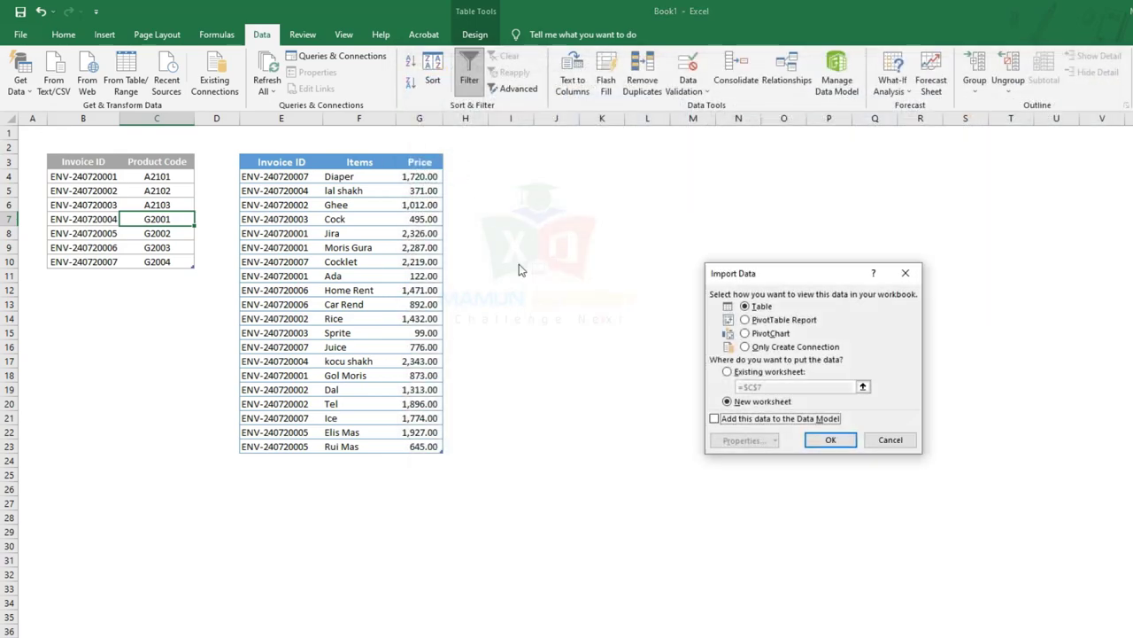
left_click(763, 349)
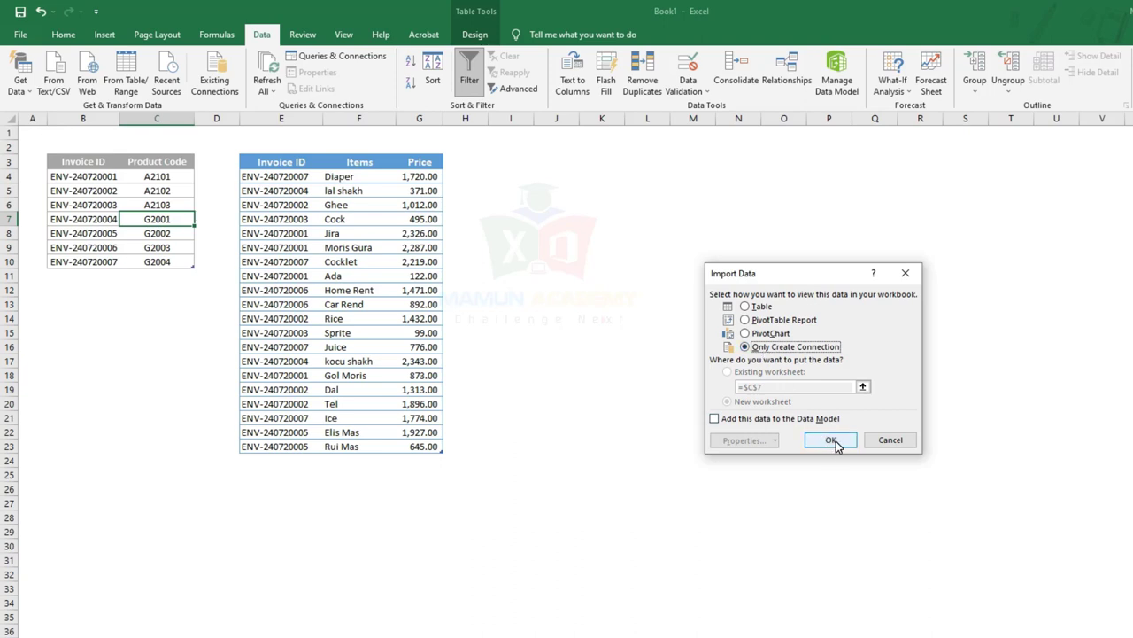
left_click(832, 440)
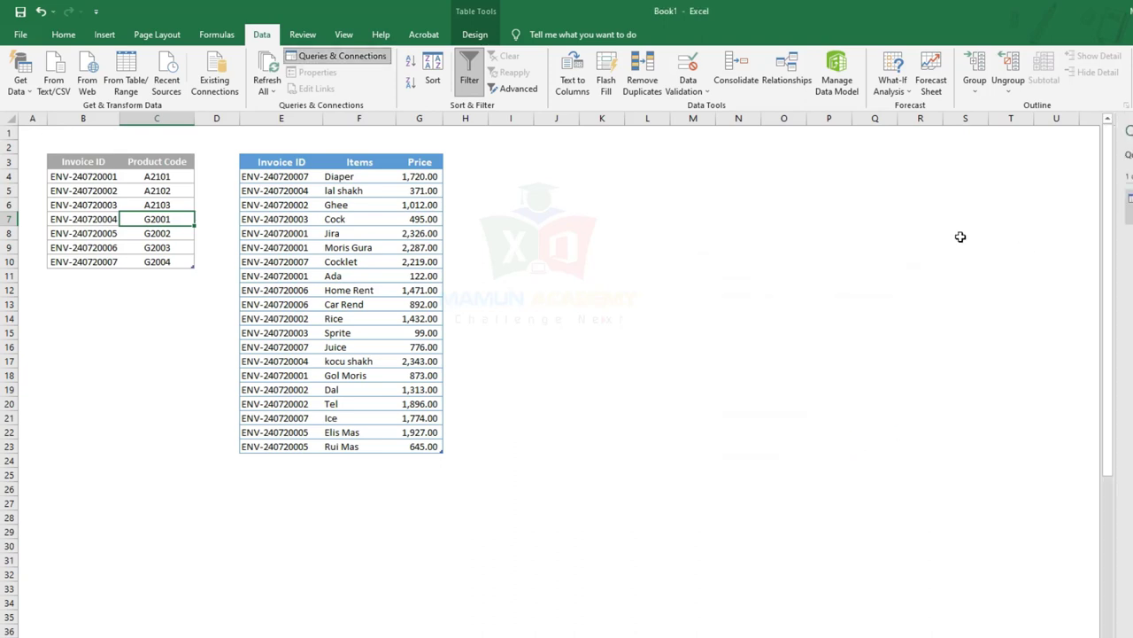
Step: Load the Invoice ID, Items and Price table via From Table/Range as connection-only query Details6
left_click(351, 237)
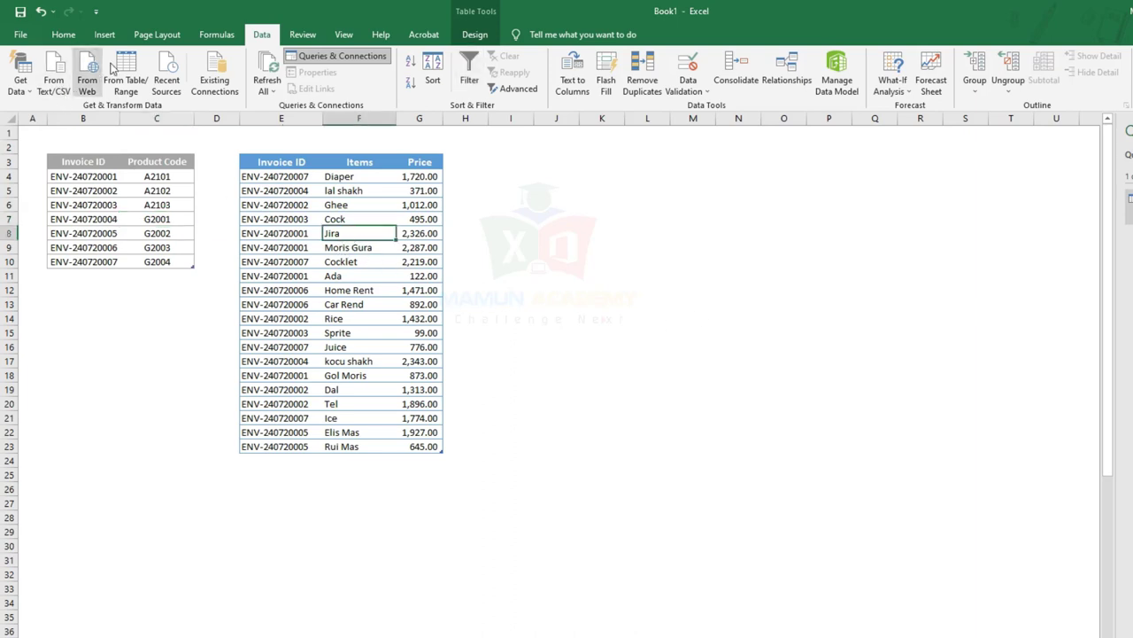
left_click(126, 79)
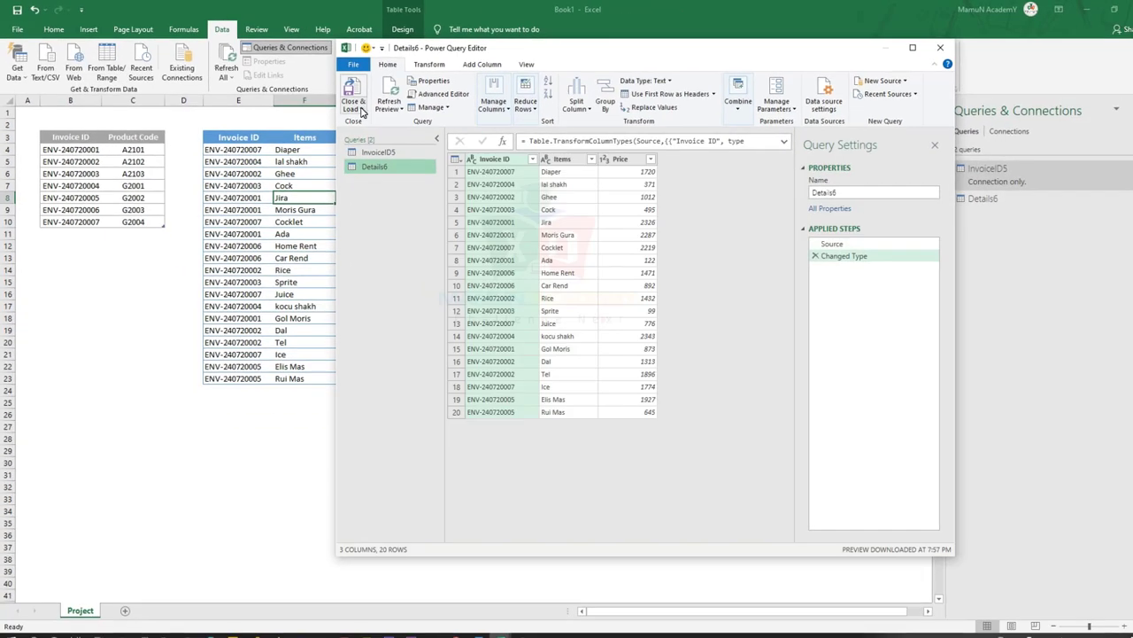
left_click(362, 110)
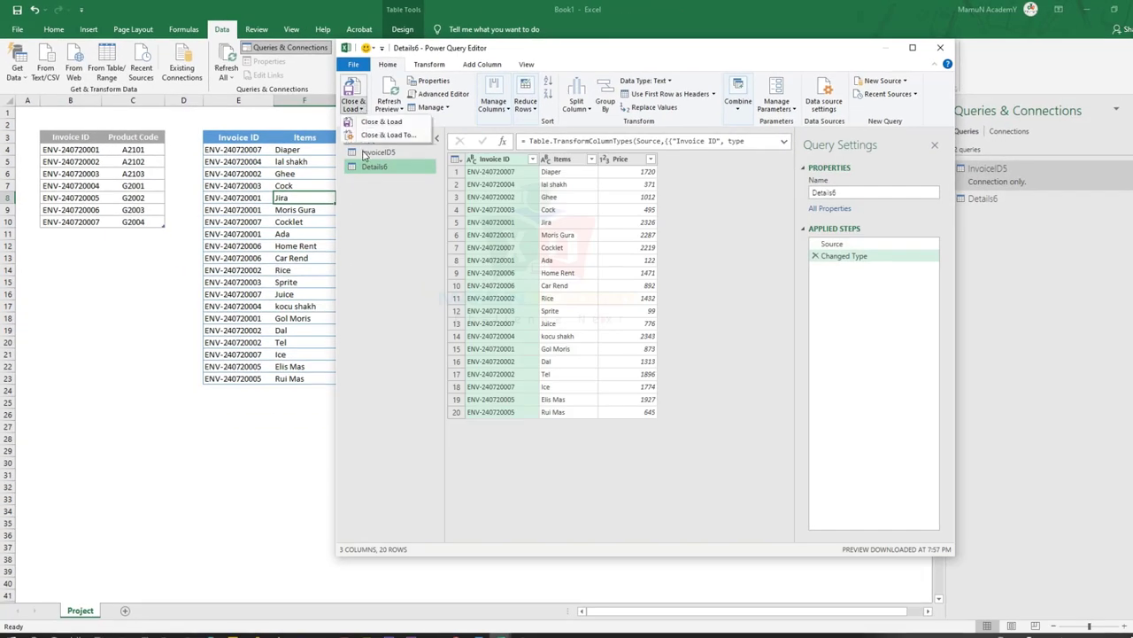
left_click(383, 135)
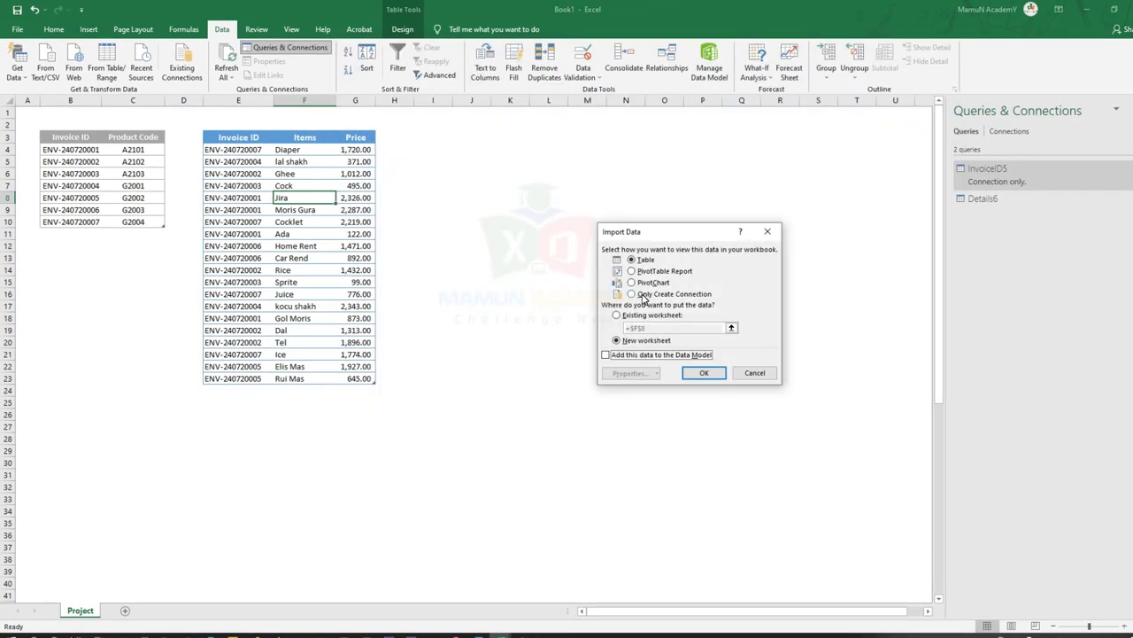
left_click(642, 295)
left_click(704, 373)
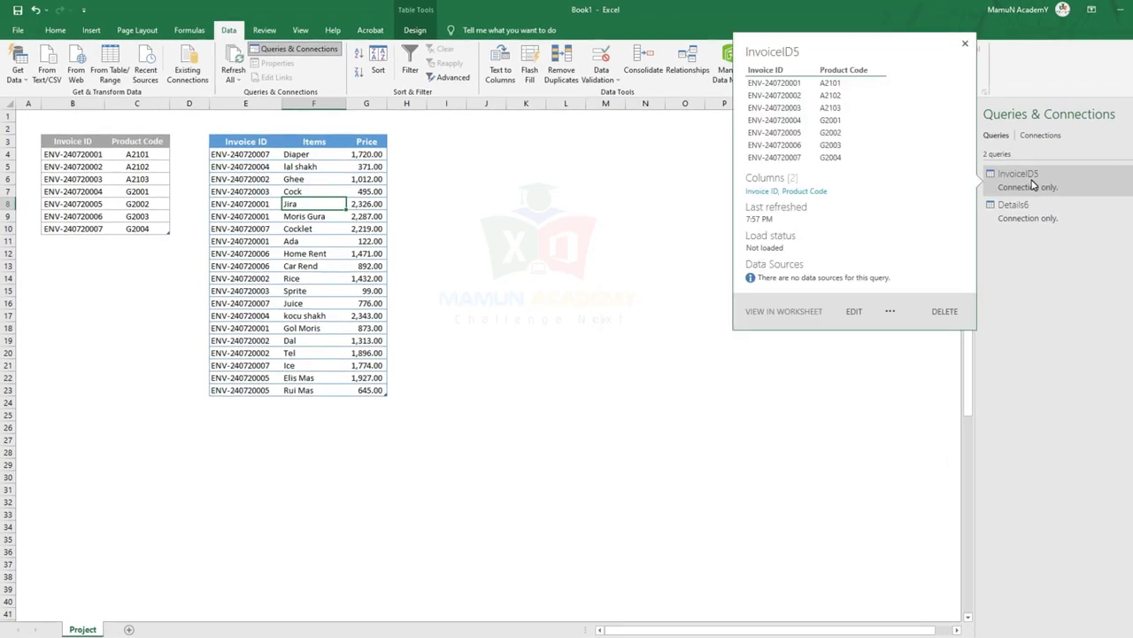
right_click(1033, 183)
key("Escape")
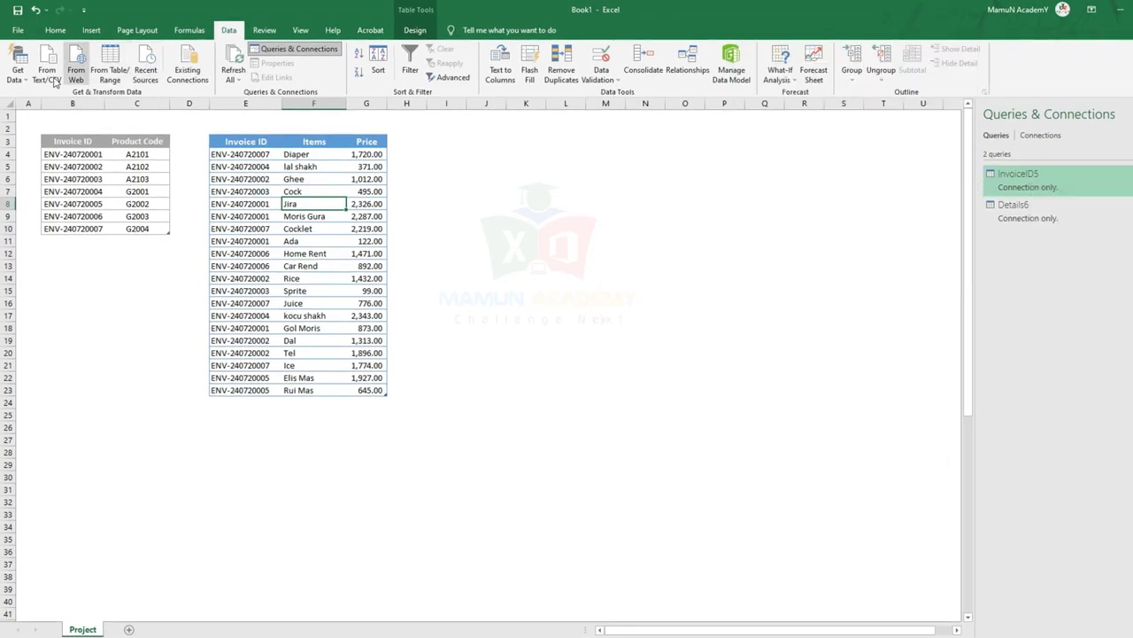
Step: Open the Merge dialog from Get Data > Combine Queries
left_click(26, 81)
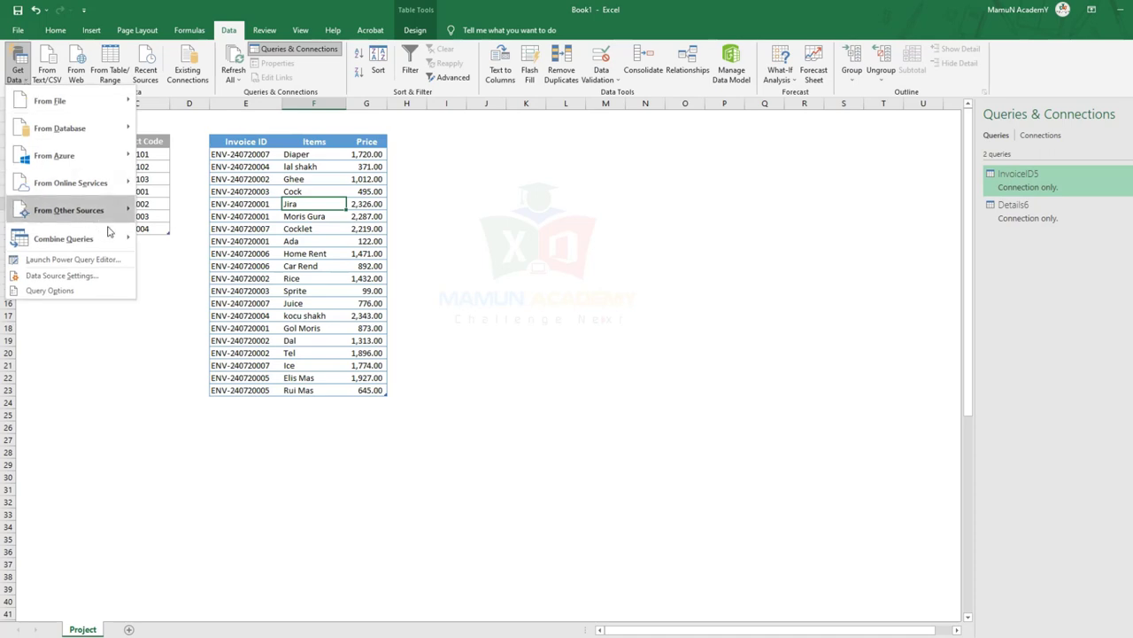
mouse_move(124, 239)
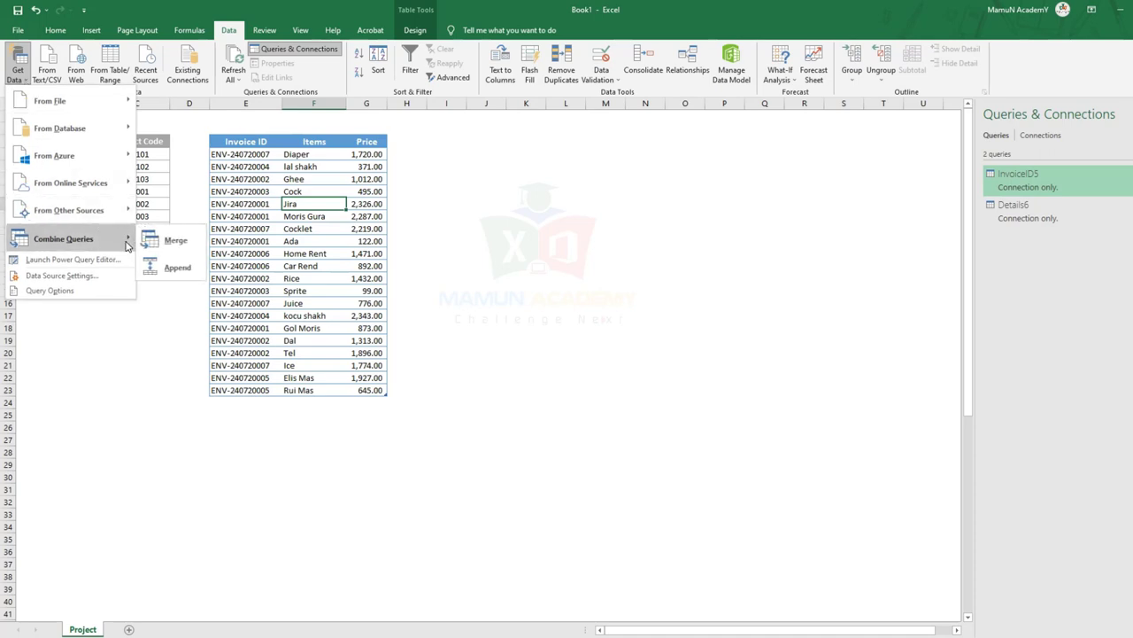
left_click(170, 248)
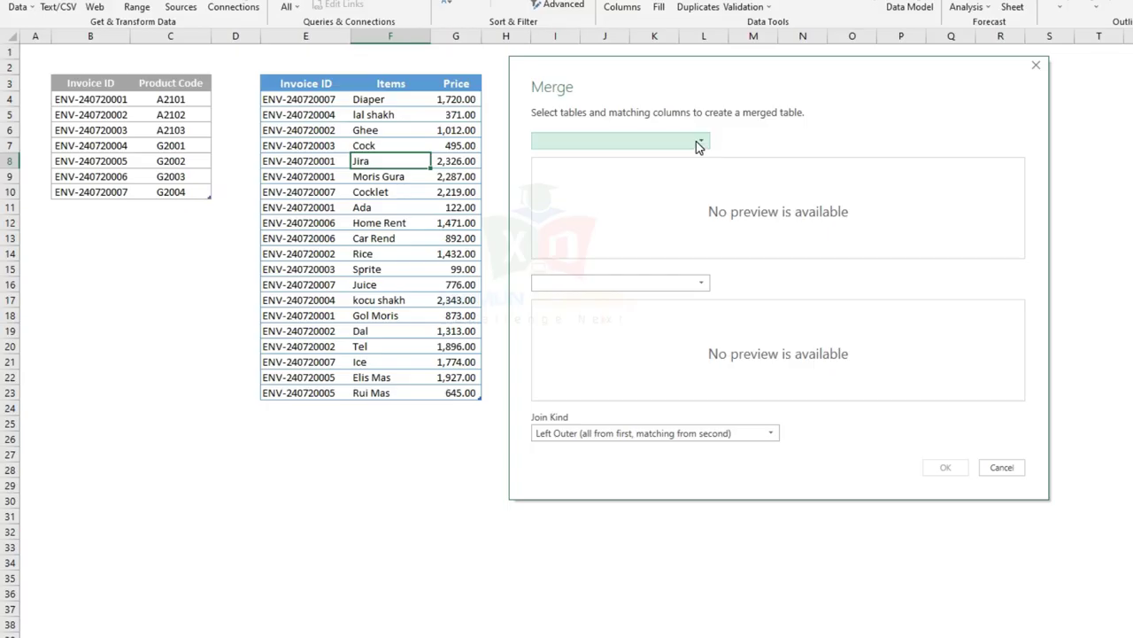
Step: Merge InvoiceID5 with Details6, matching on the Invoice ID column in both tables
left_click(698, 144)
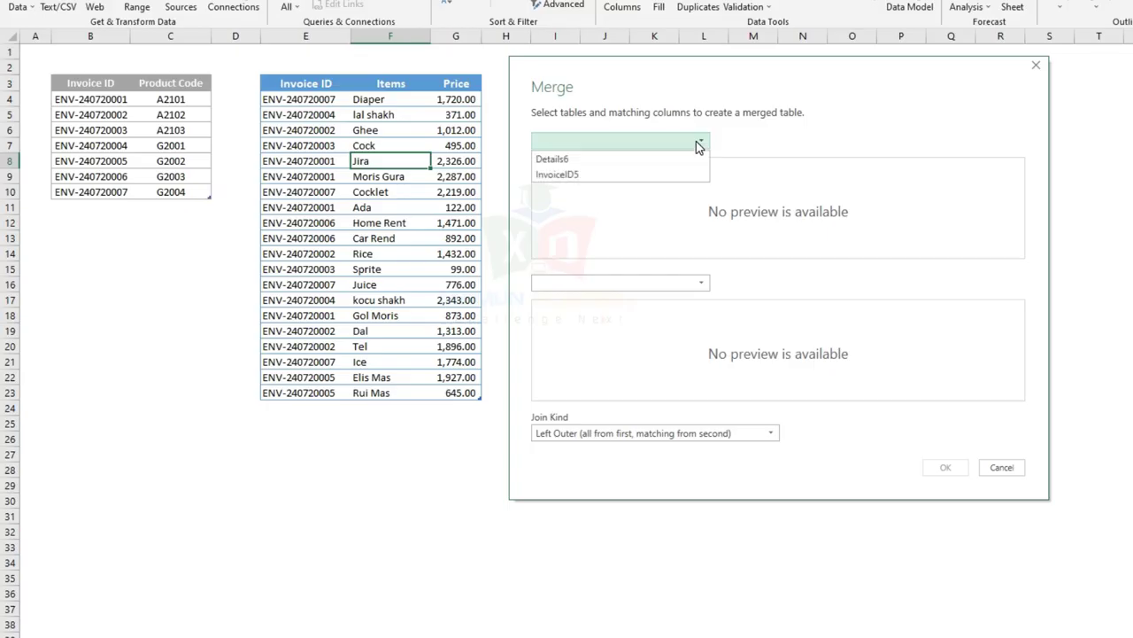
left_click(606, 160)
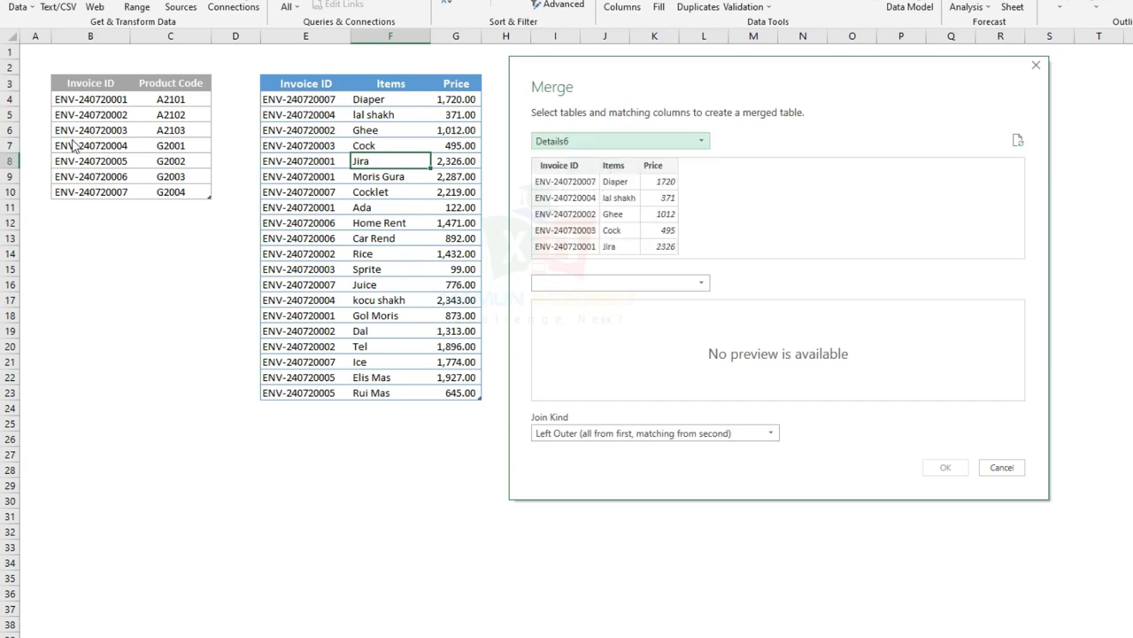
left_click(582, 142)
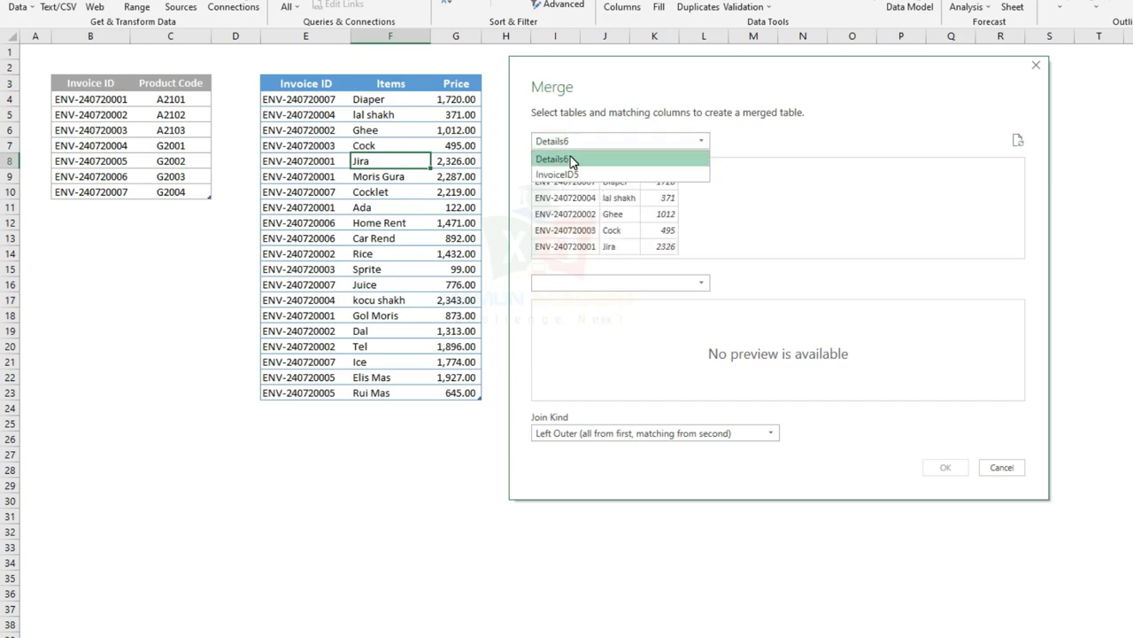
left_click(574, 161)
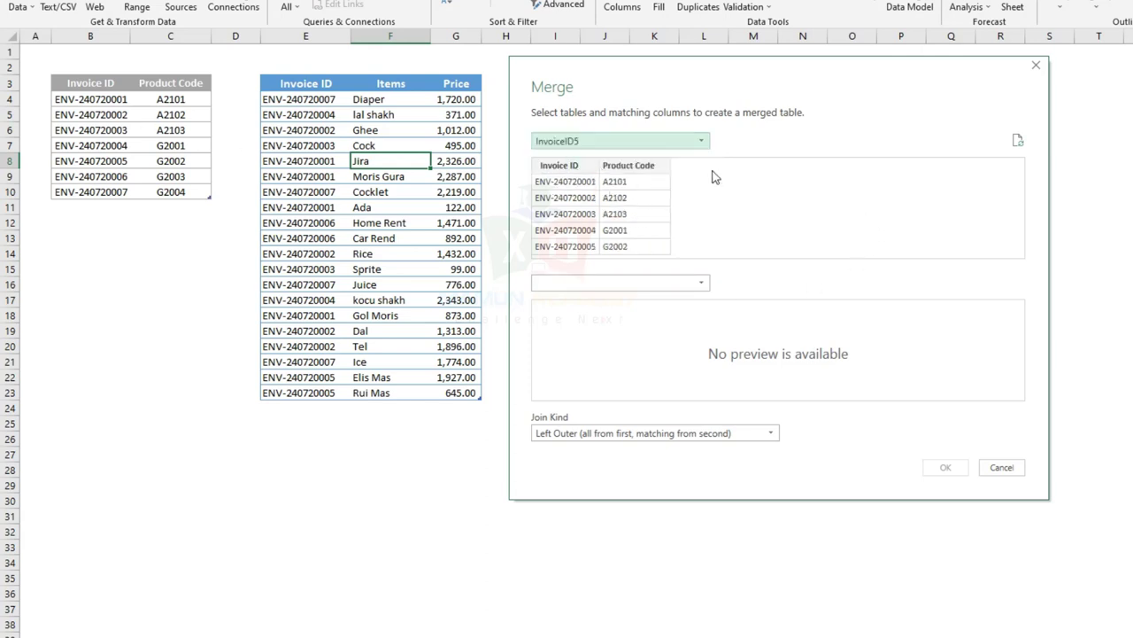
left_click(584, 284)
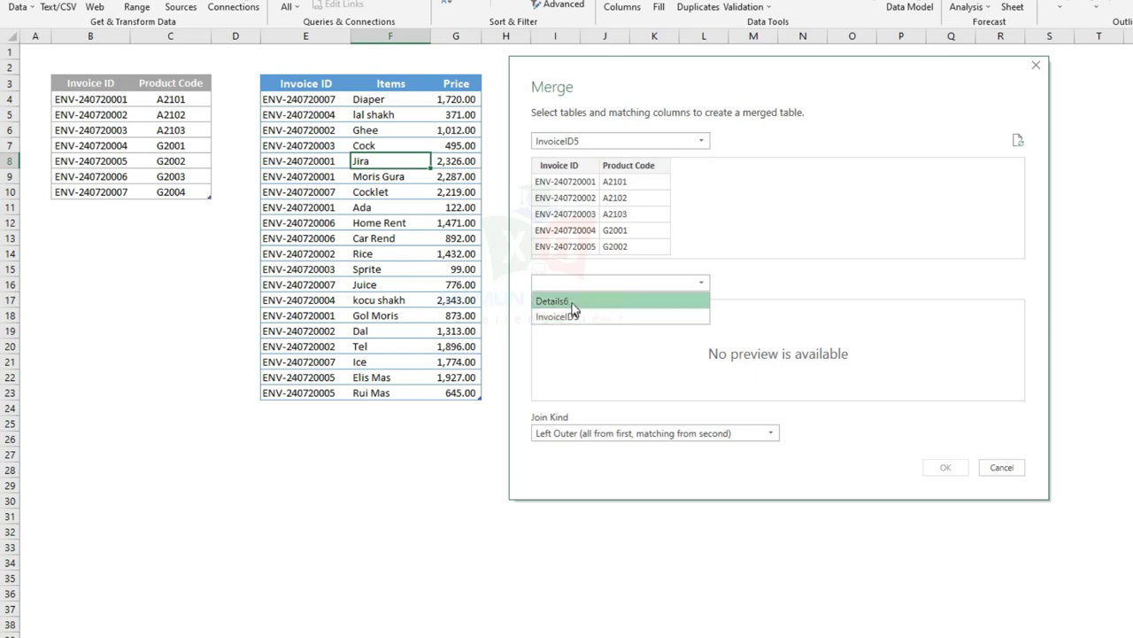
left_click(572, 302)
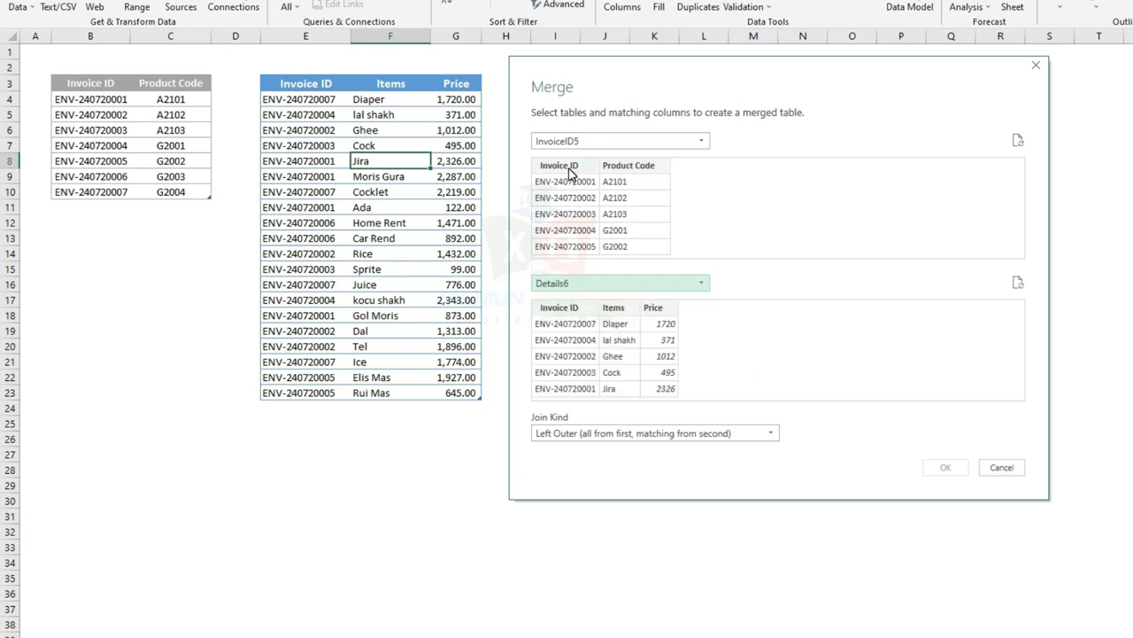
left_click(567, 167)
left_click(590, 308)
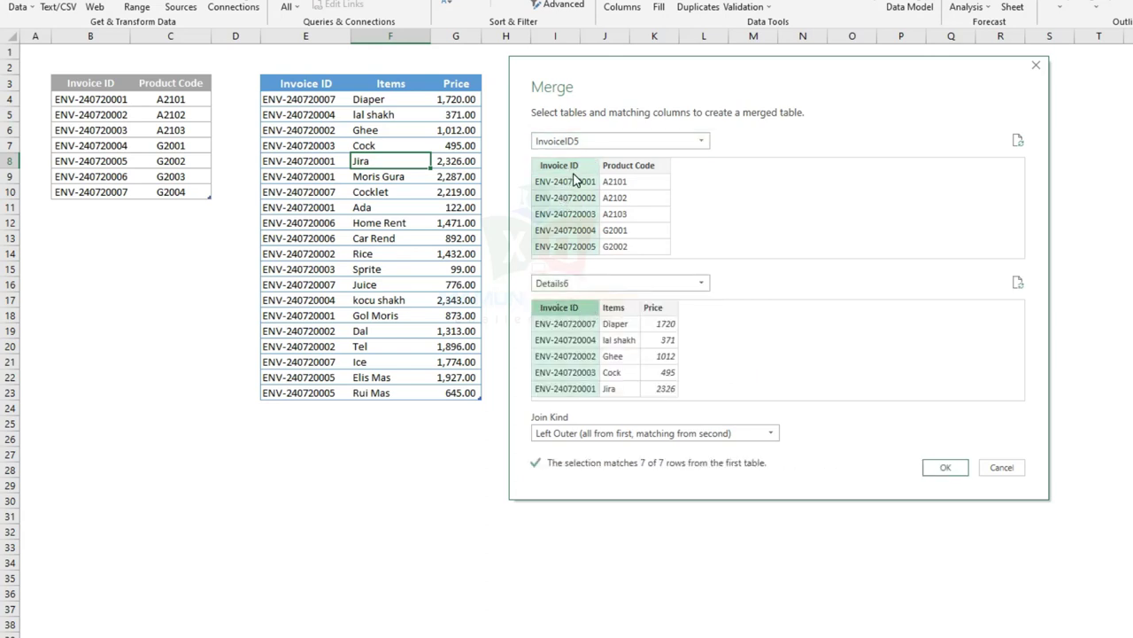
left_click(945, 467)
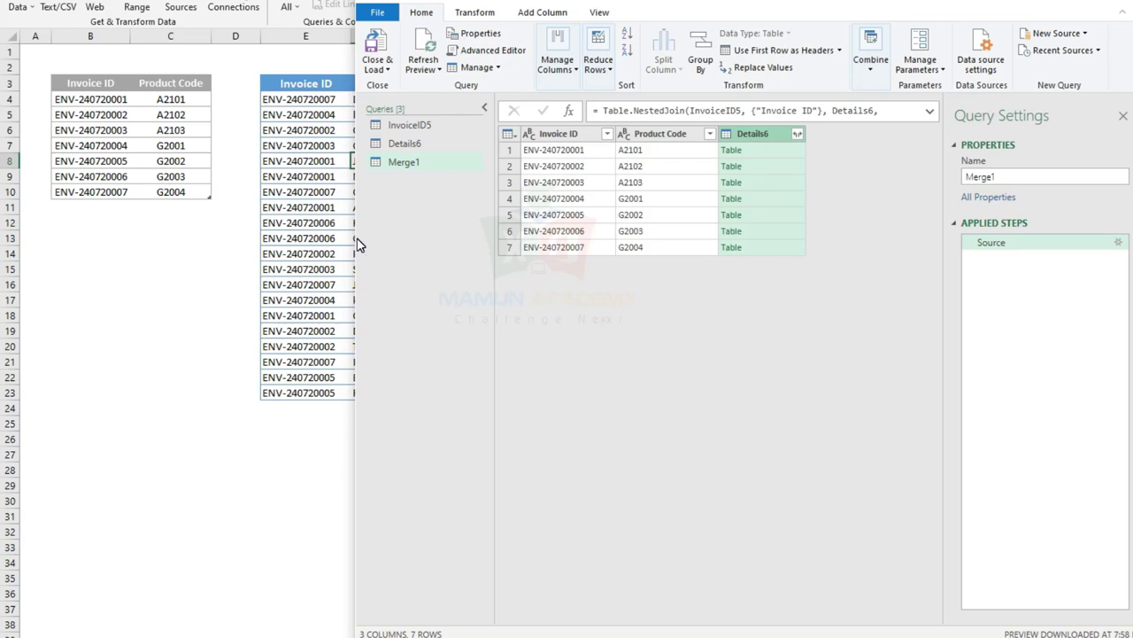
Step: Expand Details6 to only Items and Price, without the original column-name prefix
left_click_drag(359, 244, 255, 241)
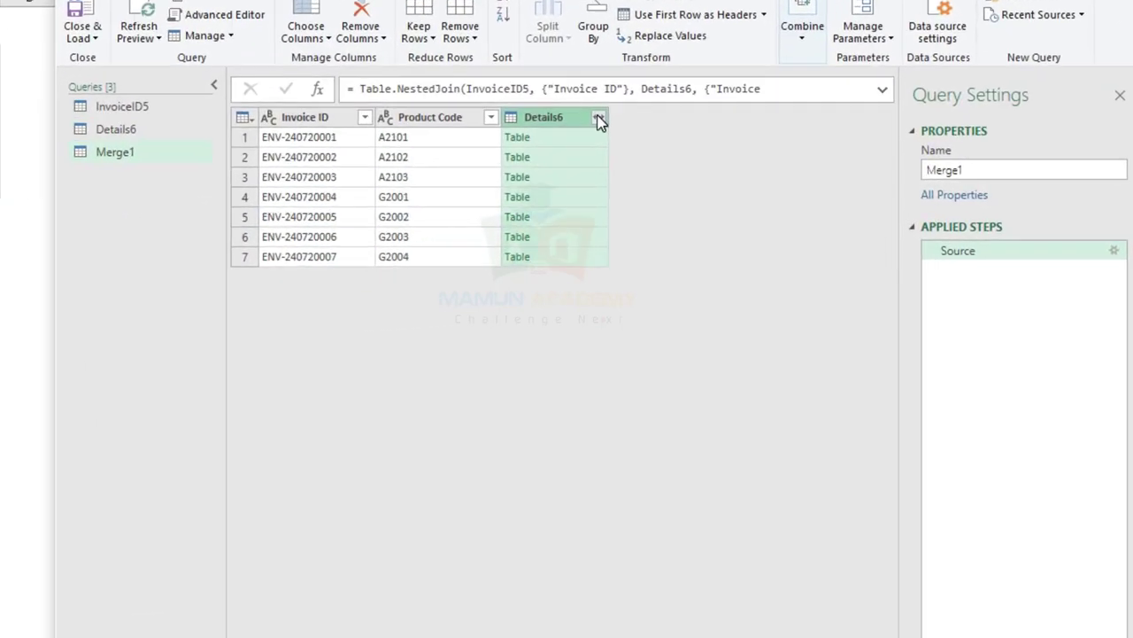
left_click(599, 119)
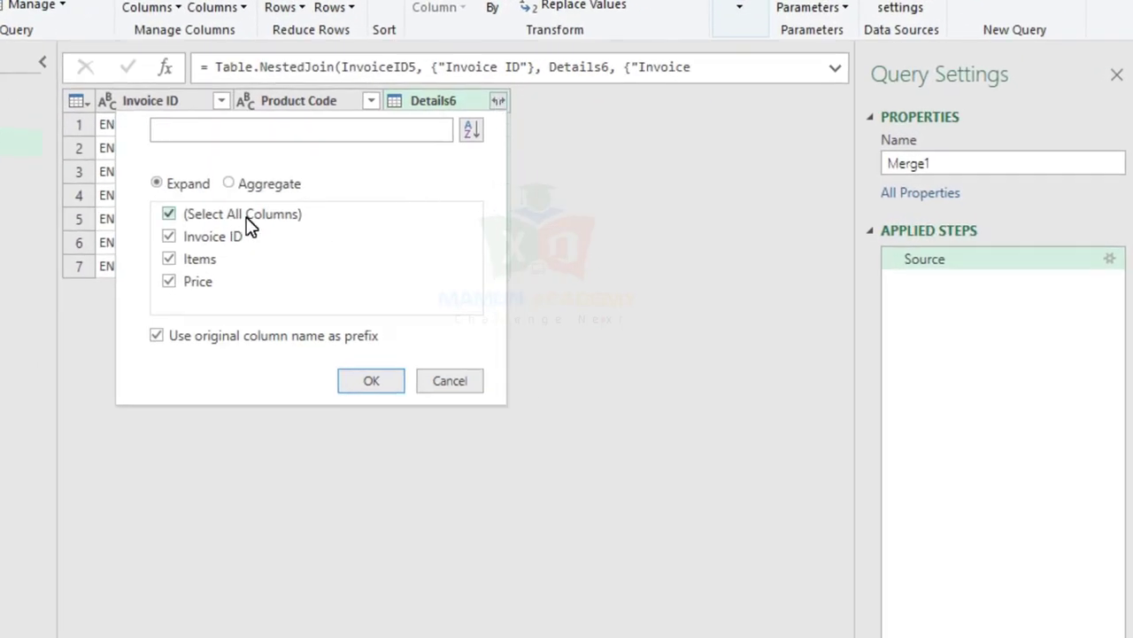
left_click(215, 222)
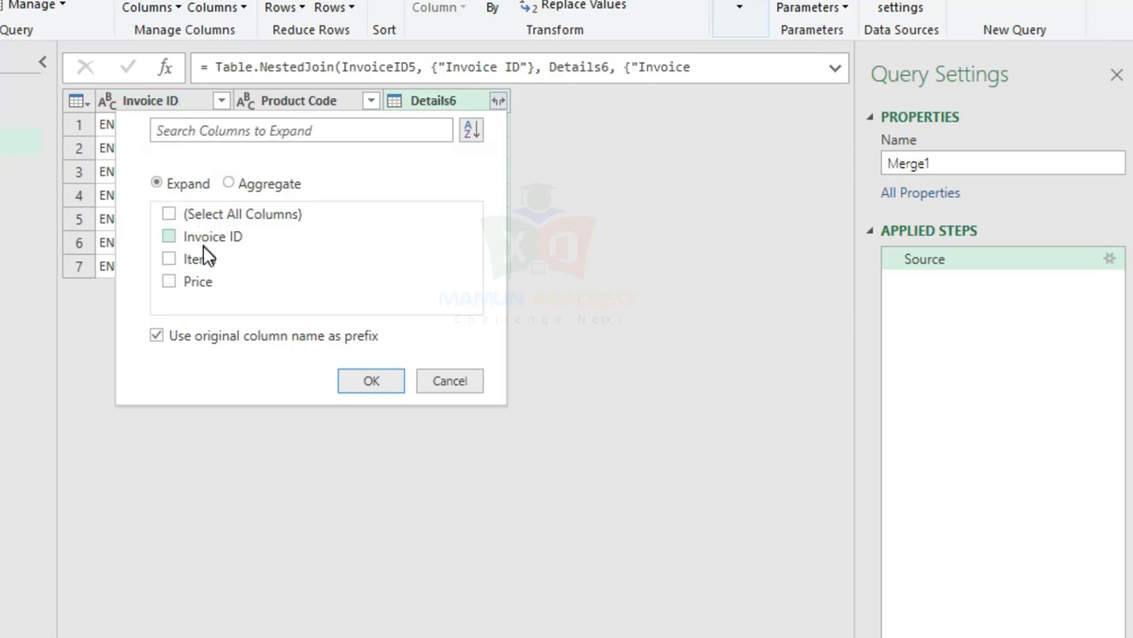
left_click(203, 259)
left_click(198, 285)
left_click(210, 336)
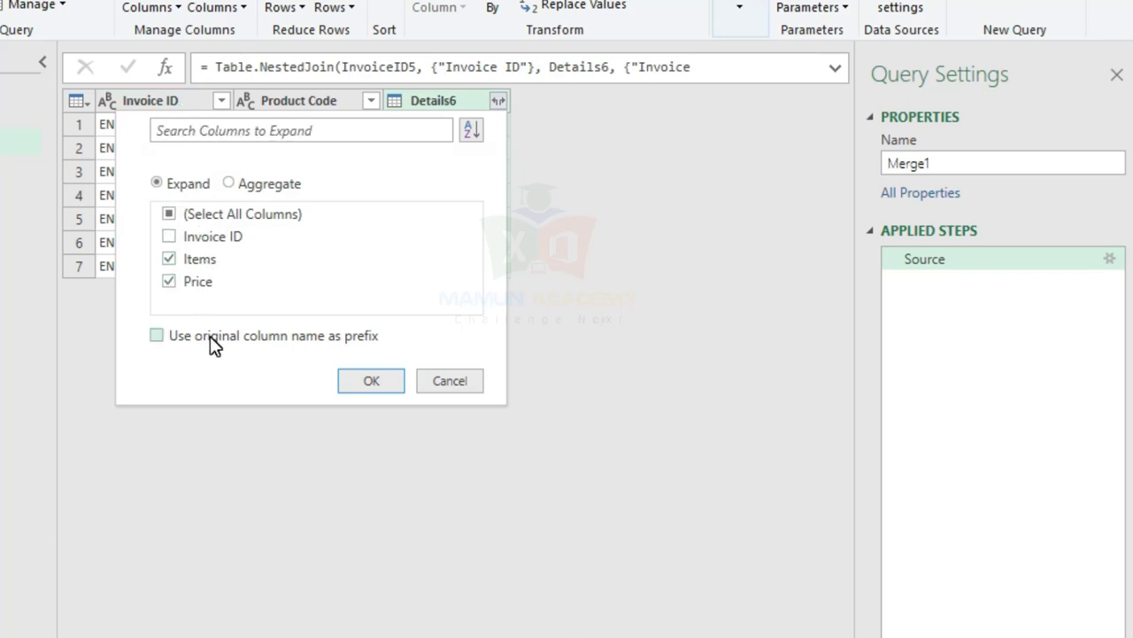
left_click(381, 392)
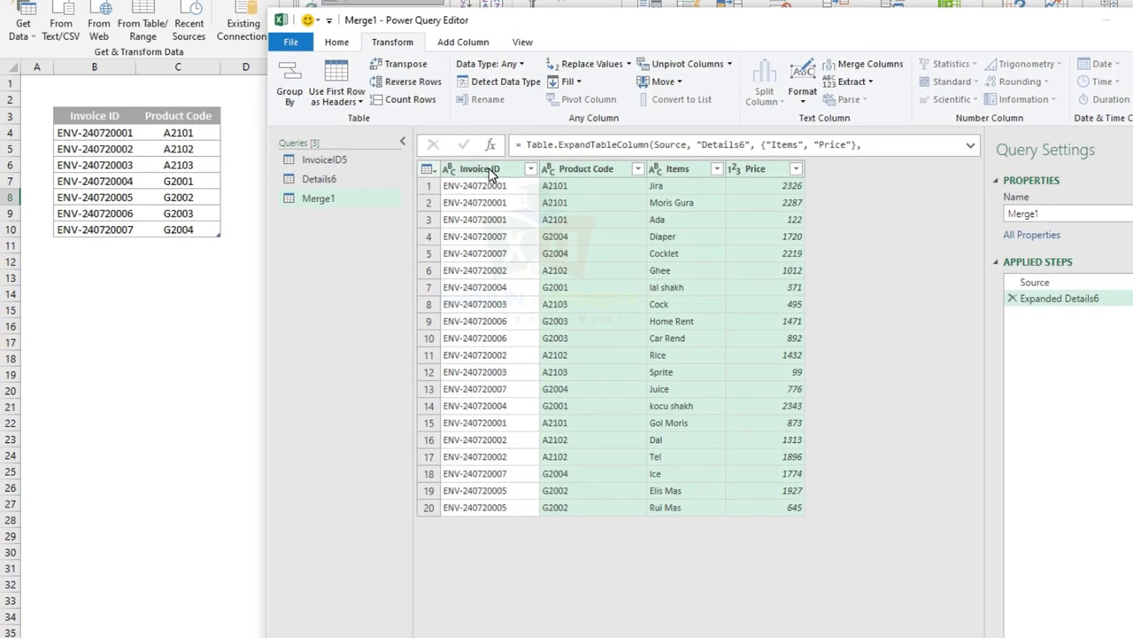
Step: Open advanced Group By on Invoice ID with Count as the minimum of Product Code
left_click(490, 170)
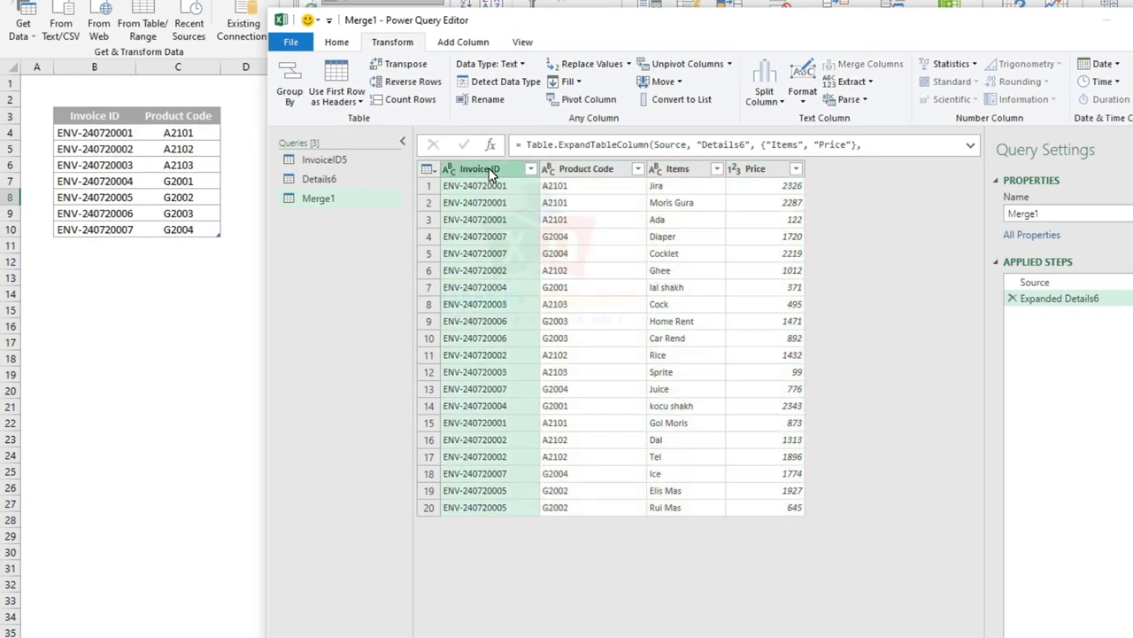
left_click(332, 44)
left_click(393, 44)
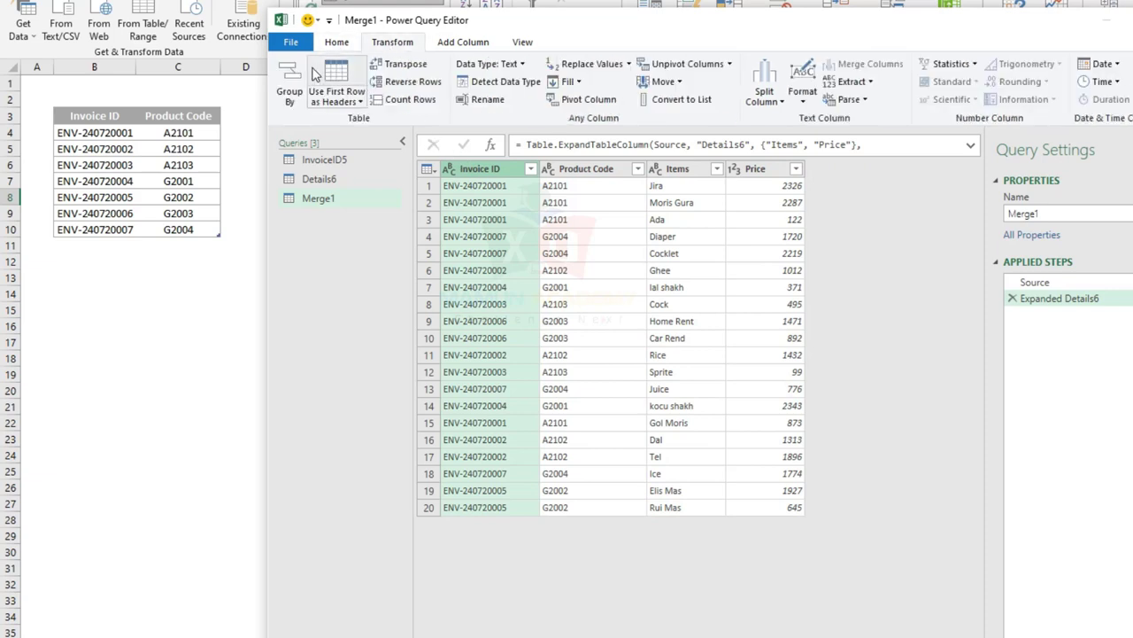
left_click(290, 82)
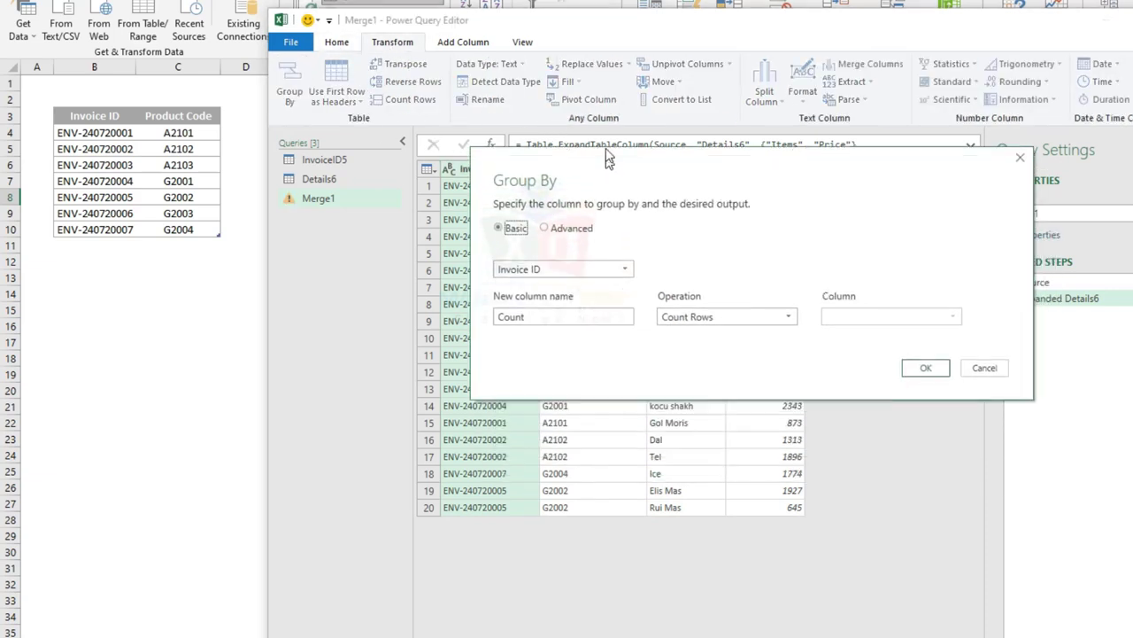
left_click_drag(607, 157, 593, 101)
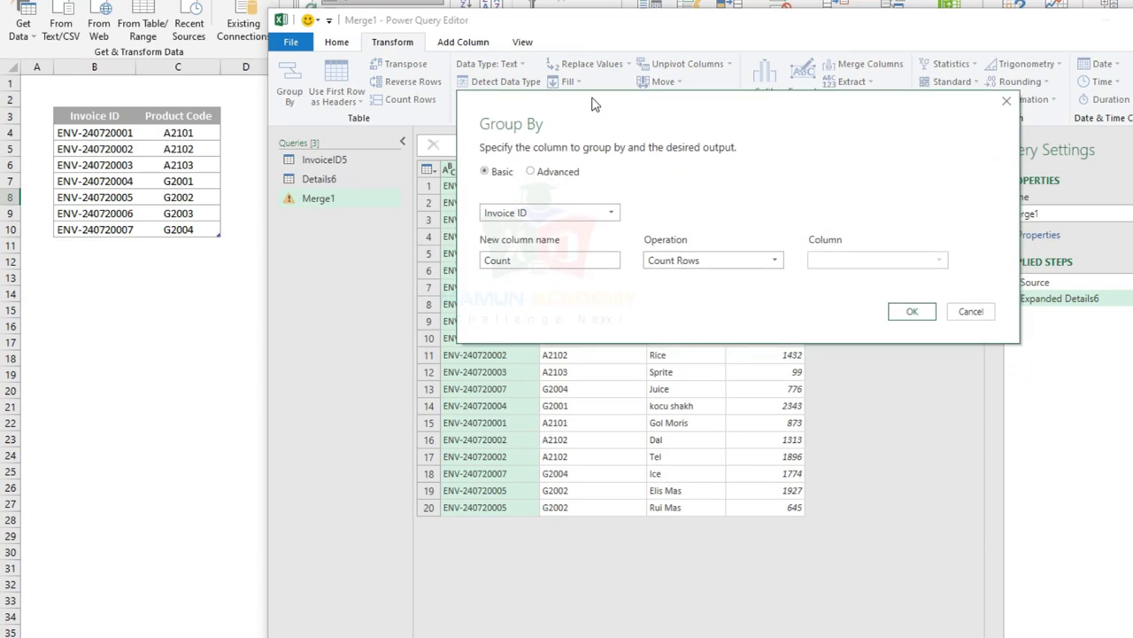
left_click(532, 172)
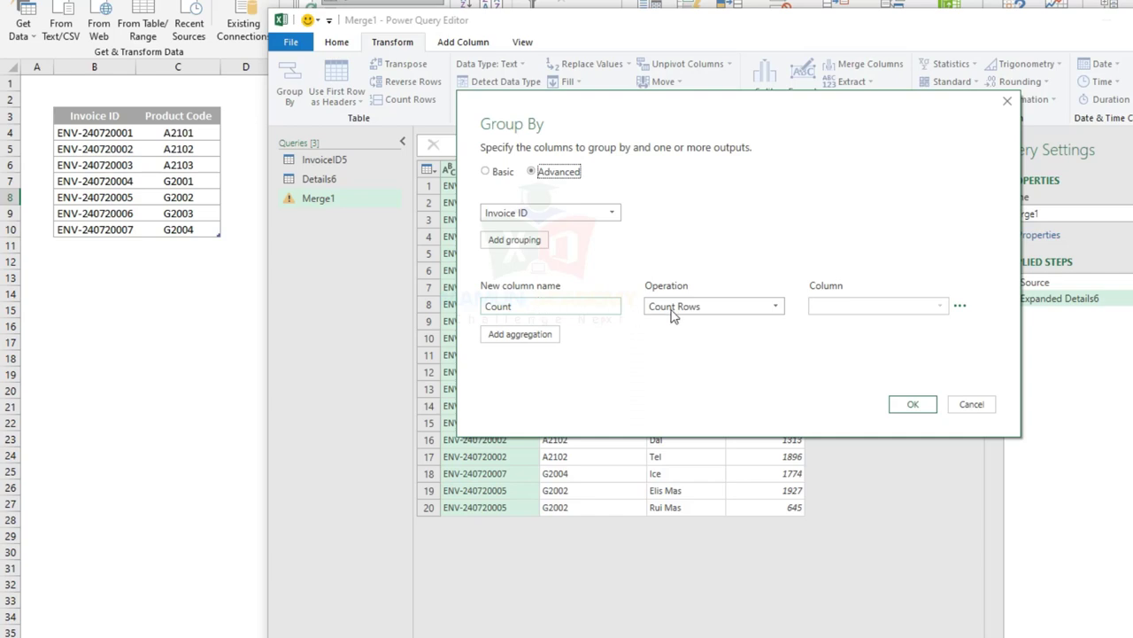
left_click(713, 308)
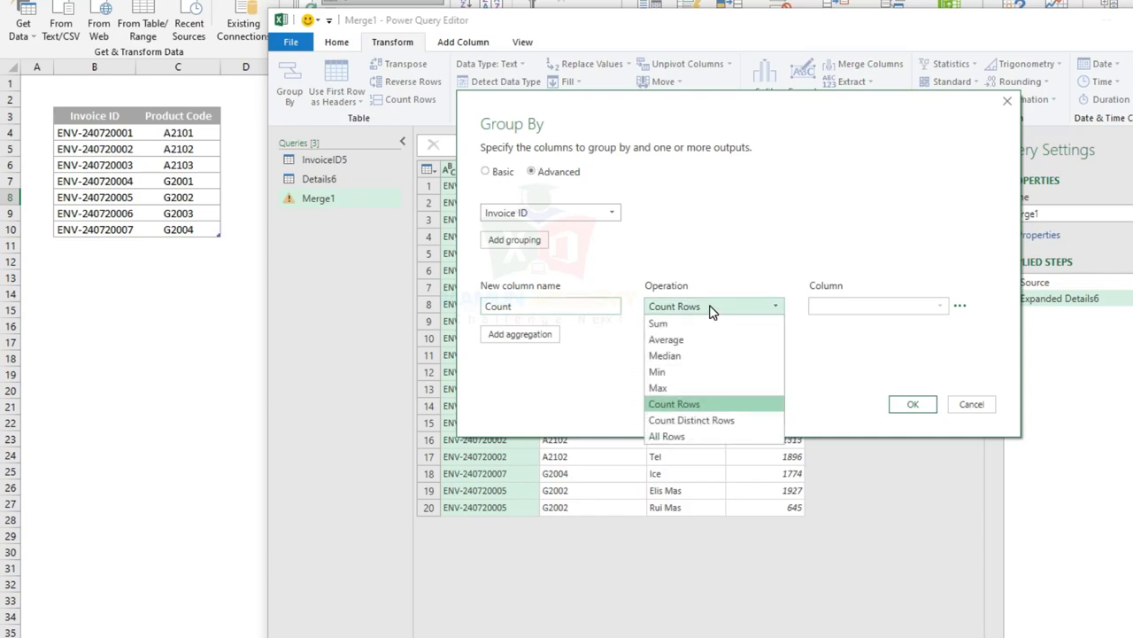
left_click(676, 371)
left_click(837, 308)
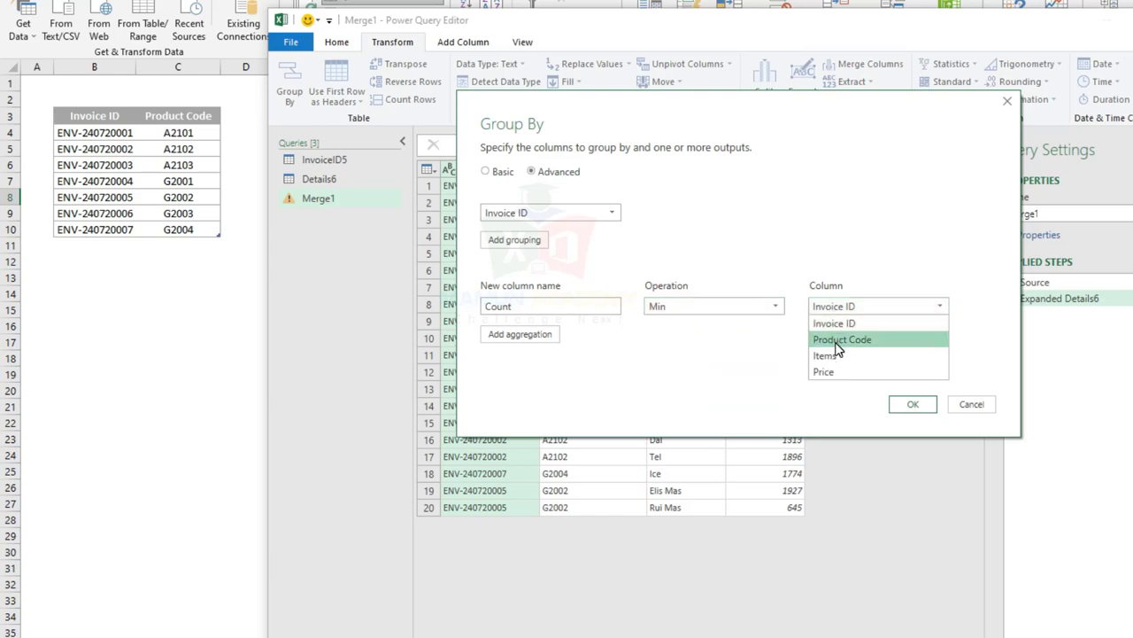
left_click(837, 341)
Step: Add a Total Amt aggregation summing the Price column
left_click(541, 336)
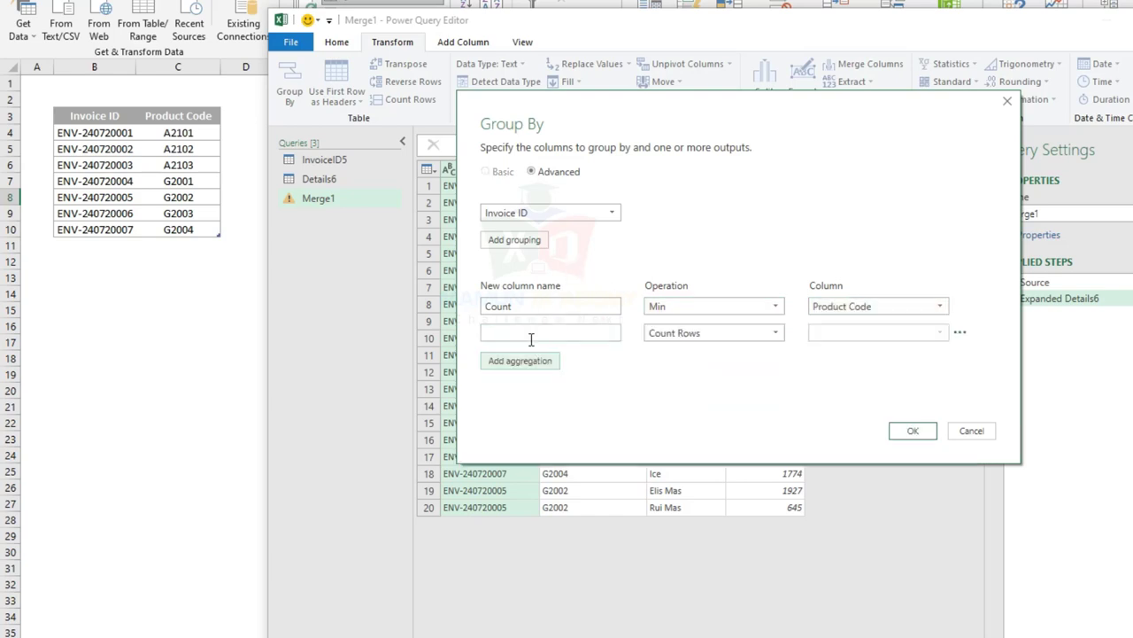
left_click(532, 333)
type("Total Amt")
left_click(722, 334)
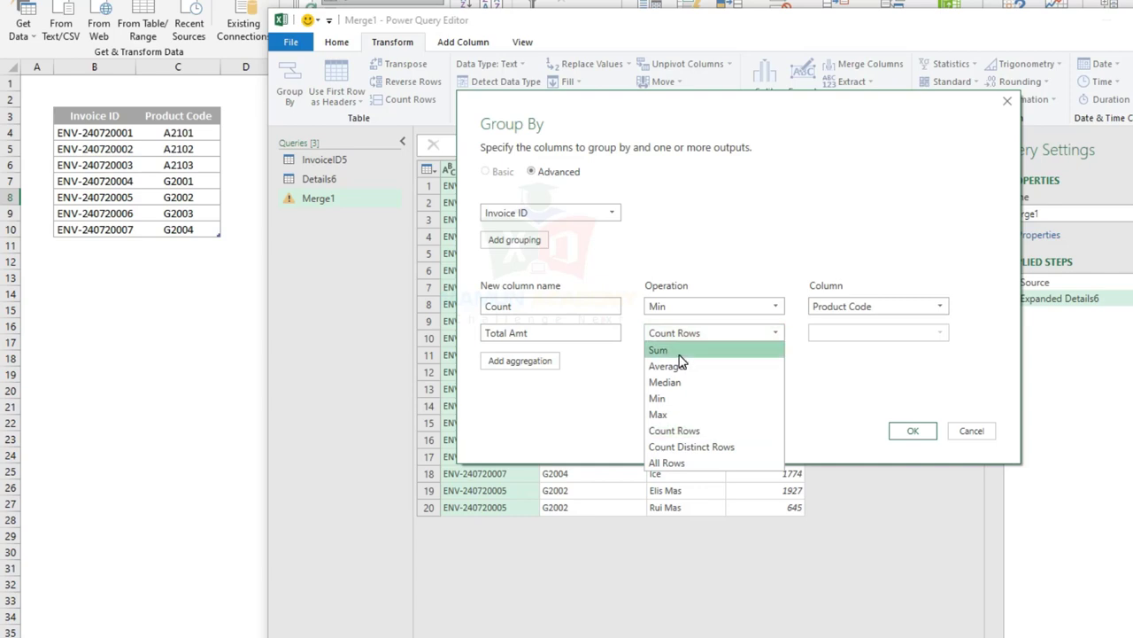
left_click(682, 352)
left_click(873, 332)
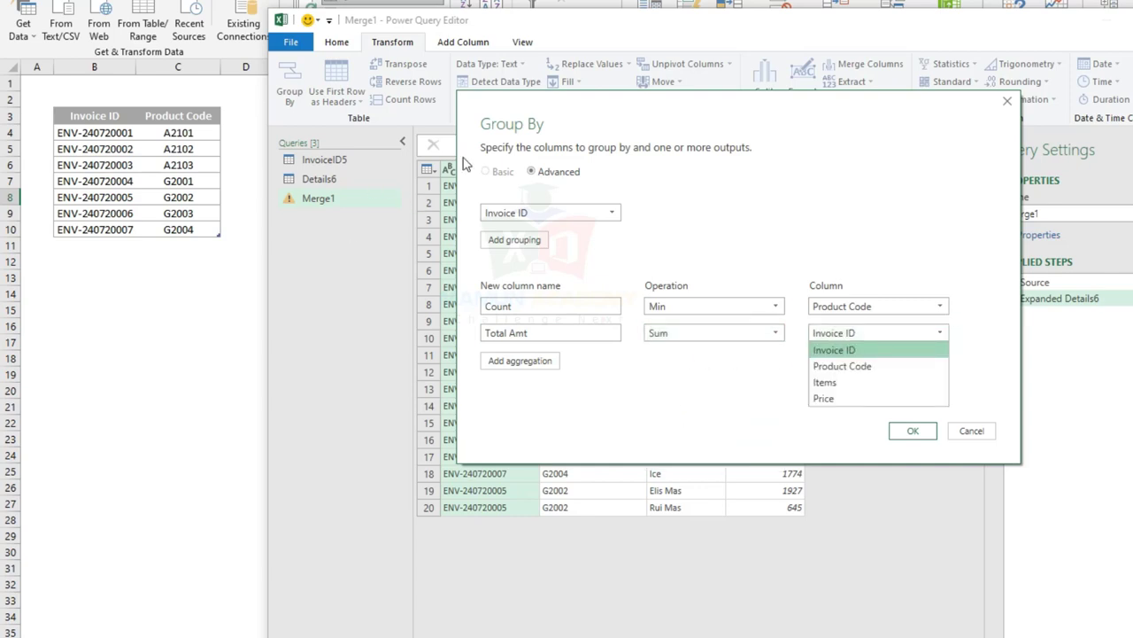
left_click_drag(518, 108, 597, 236)
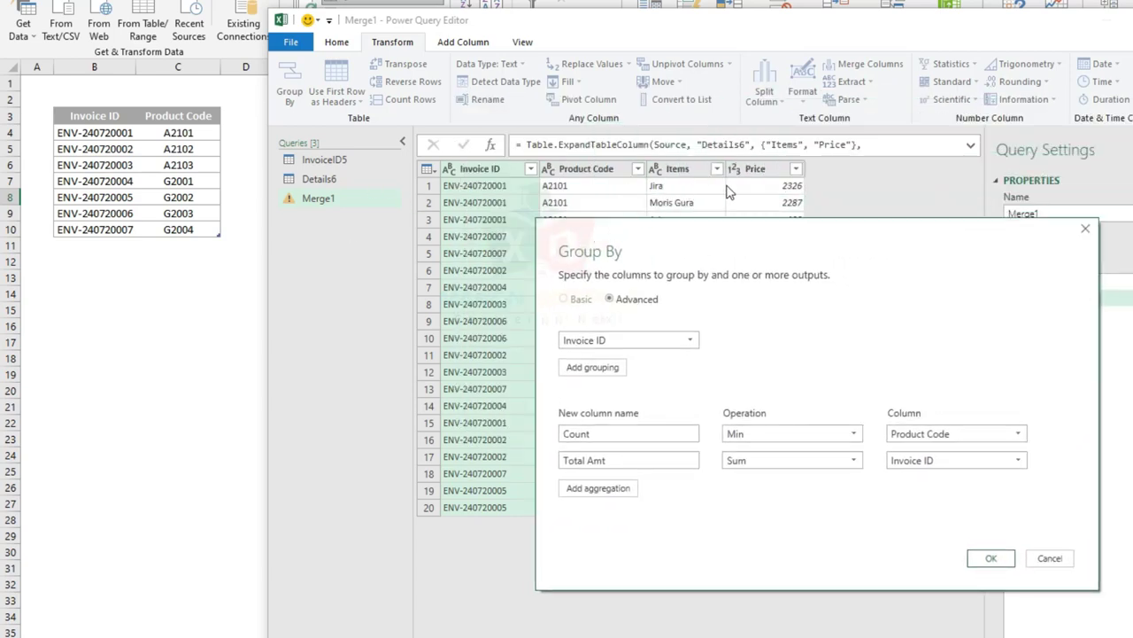
left_click(943, 459)
left_click(912, 528)
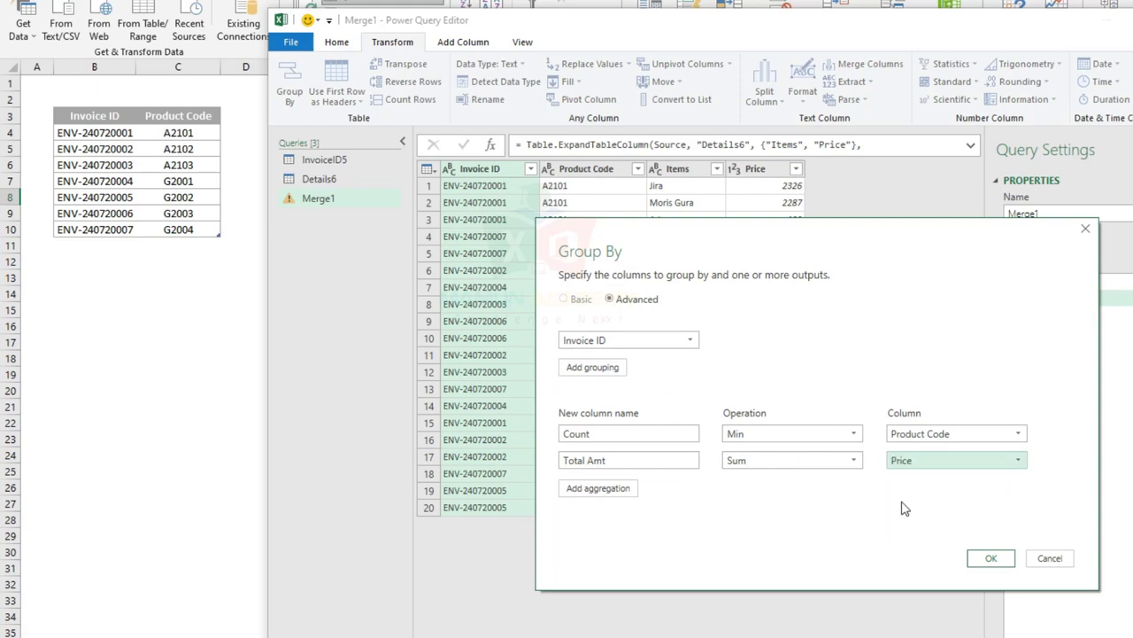
Step: Add an Items aggregation that keeps All Rows
left_click(618, 486)
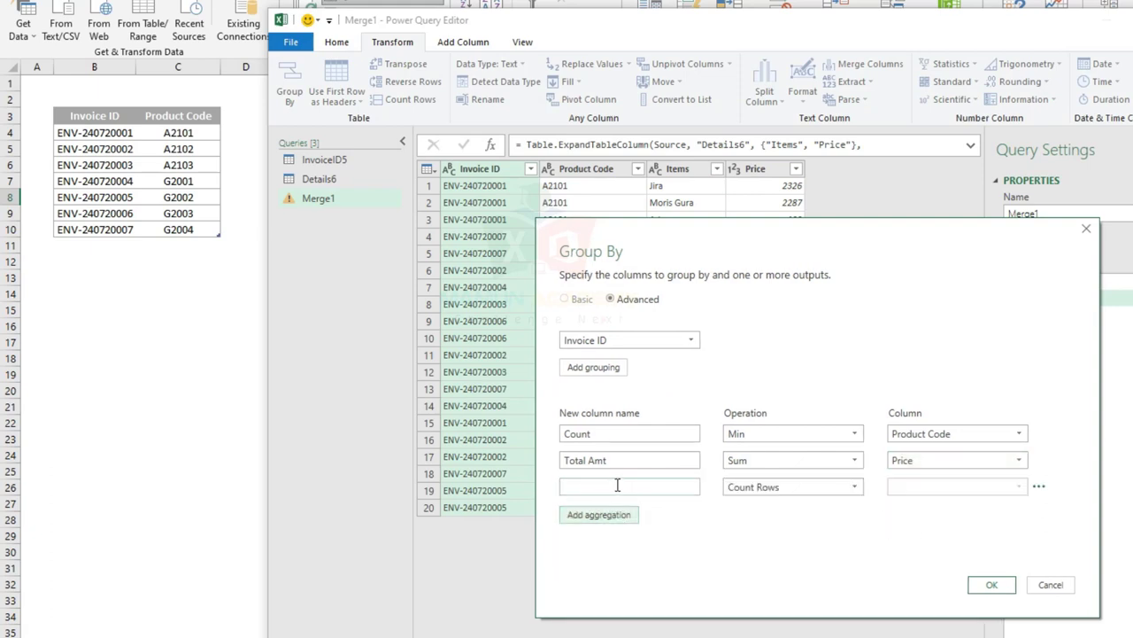
left_click(617, 485)
type("Item")
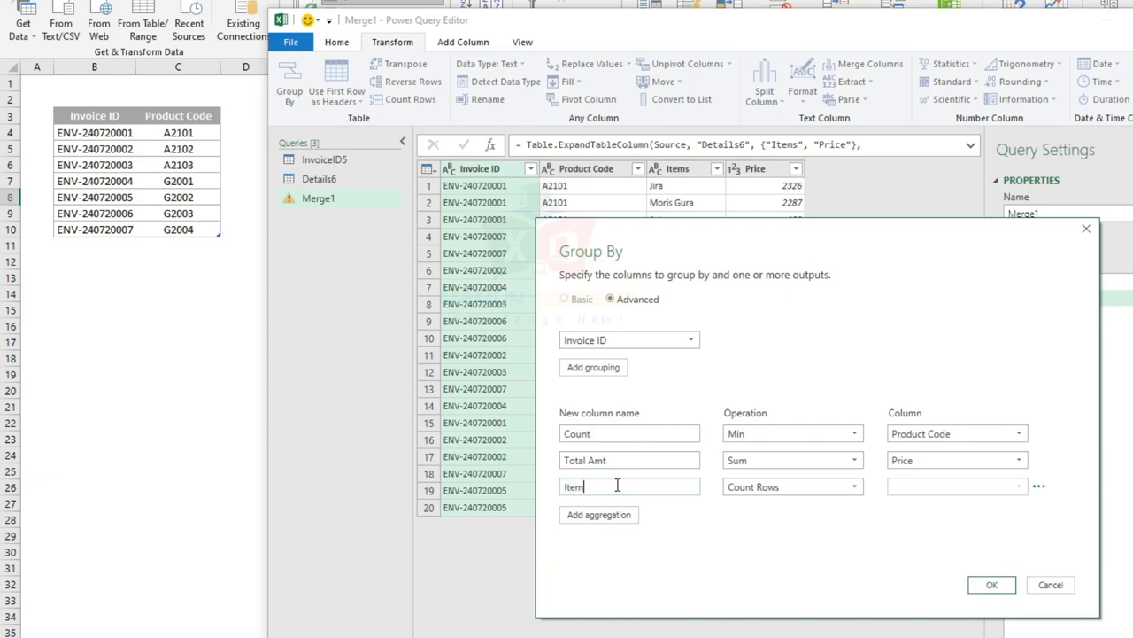
type("s")
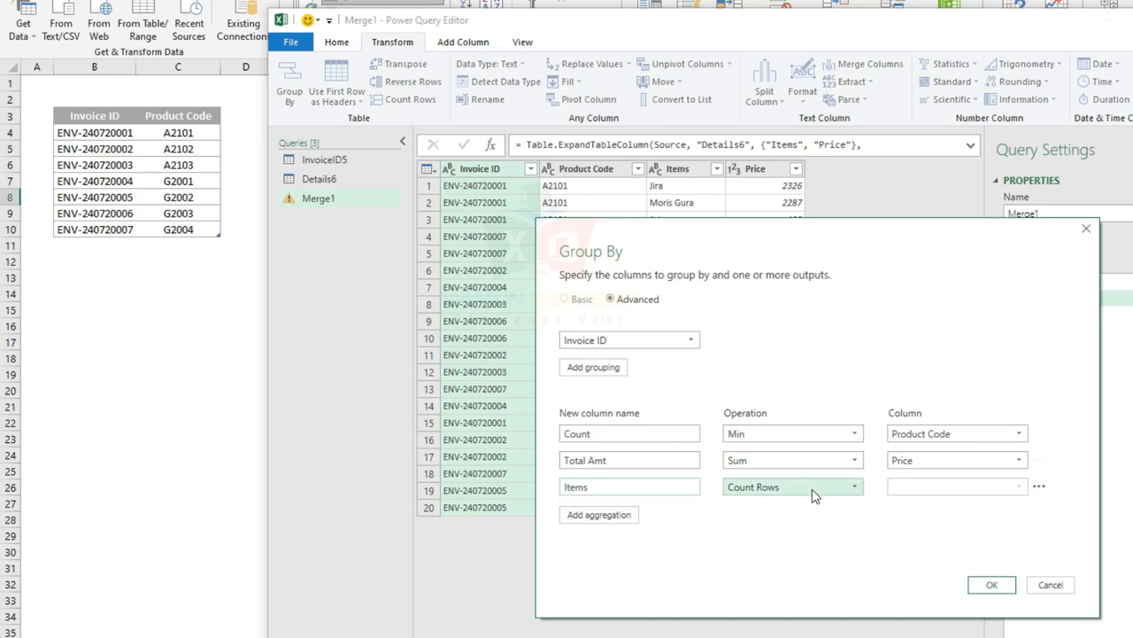
left_click(815, 487)
left_click(762, 619)
mouse_move(613, 232)
left_mouse_down()
mouse_move(696, 219)
mouse_move(805, 97)
left_mouse_up()
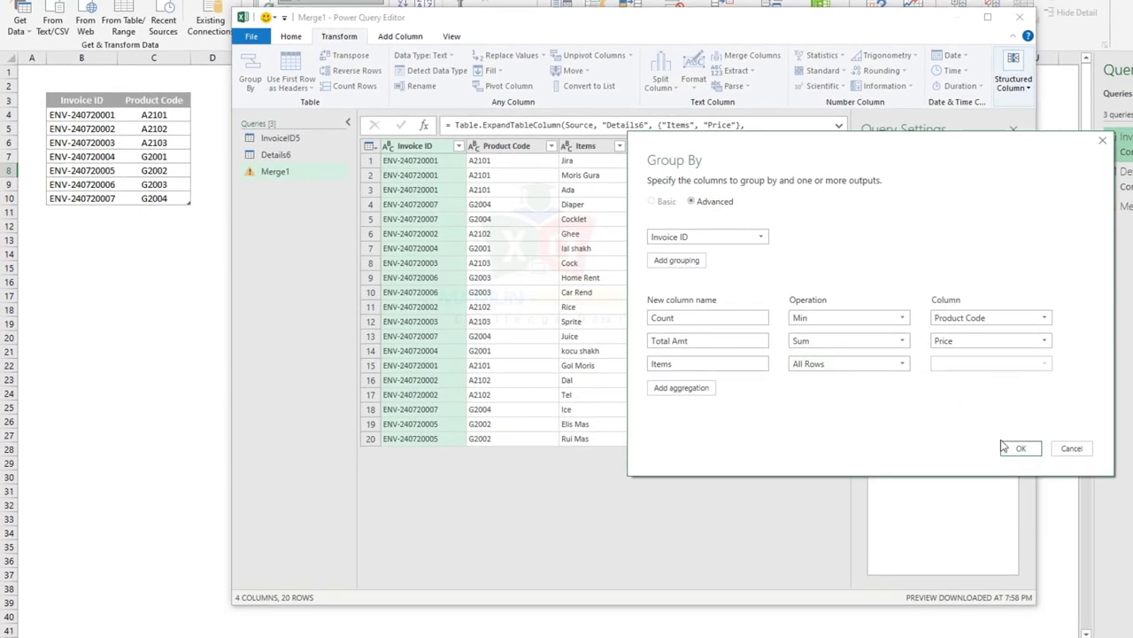
Step: Apply the grouping and preview the nested Items tables of the first four invoices
left_click(1018, 448)
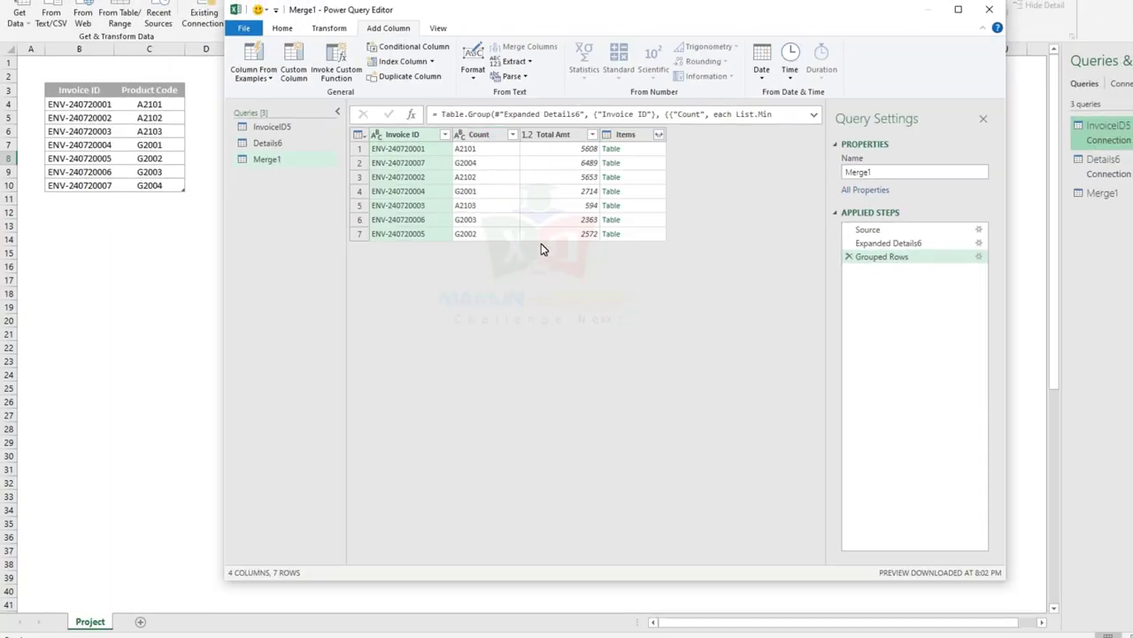
left_click(636, 149)
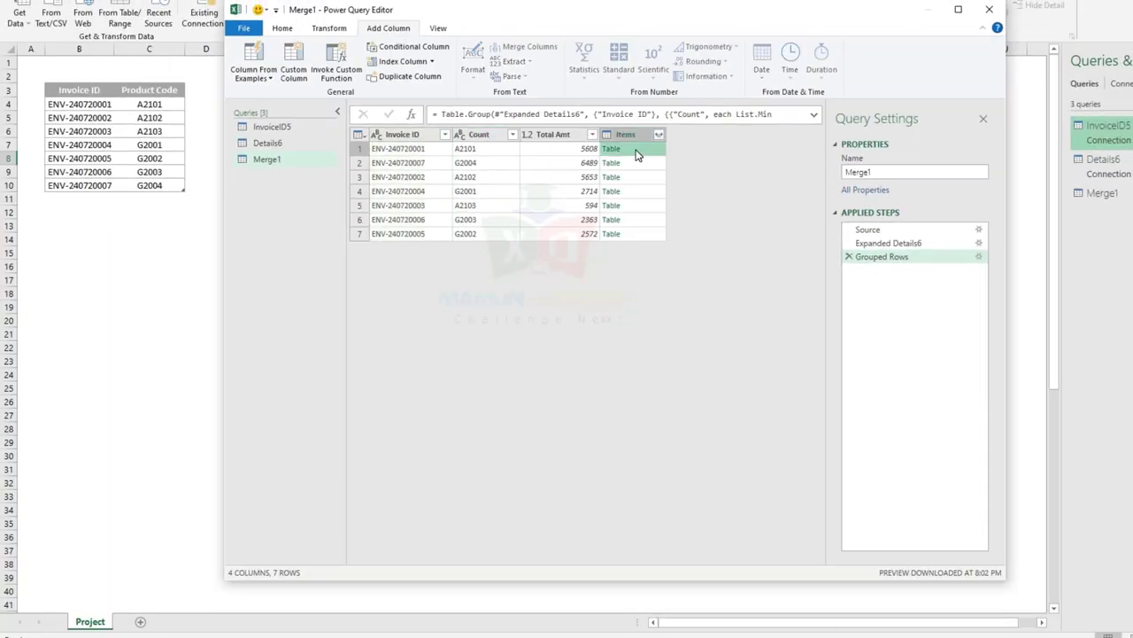
left_click(637, 165)
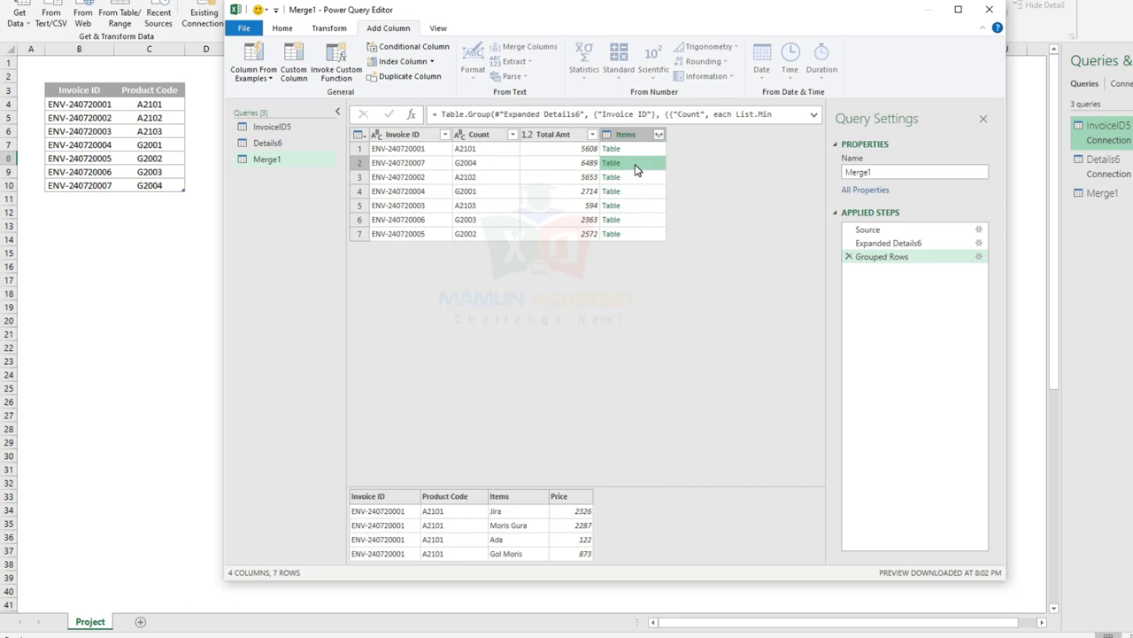
left_click(635, 178)
left_click(632, 193)
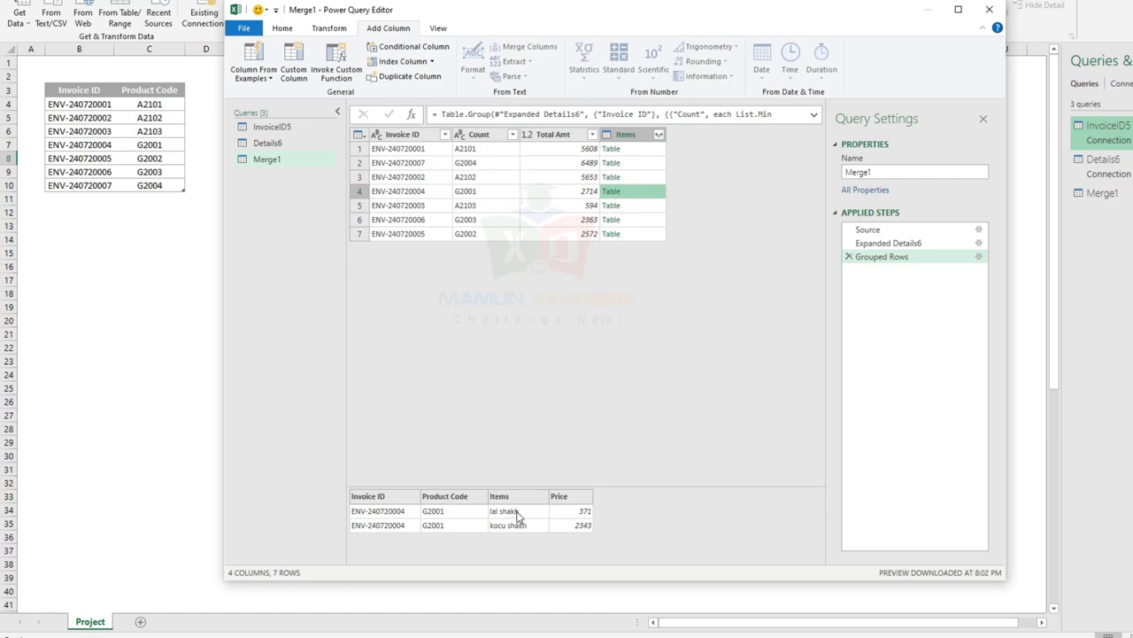
left_click(638, 135)
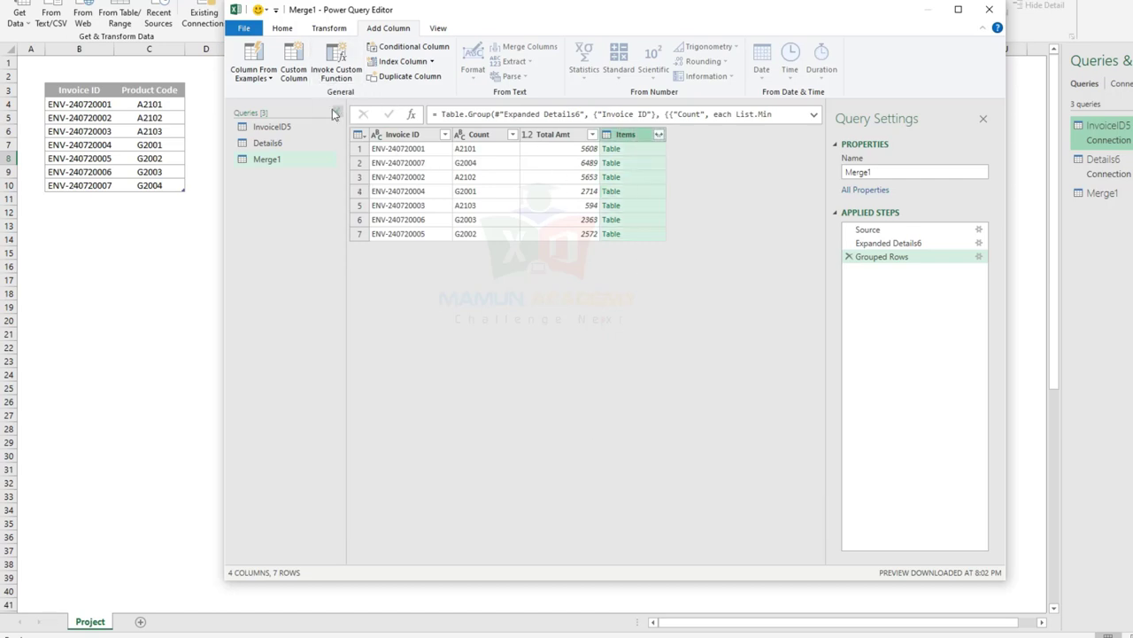
Step: Add a custom column named Total Items with formula =Table.Column([Items],"Items")
left_click(294, 63)
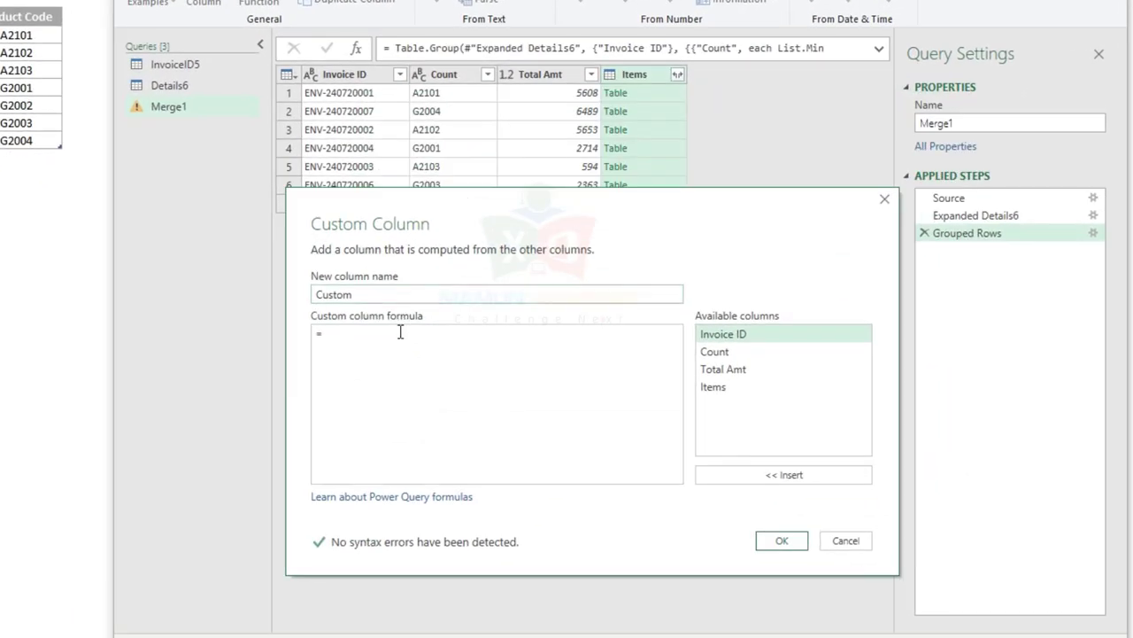
left_click(400, 332)
double_click(418, 292)
type("Total I")
type("tems")
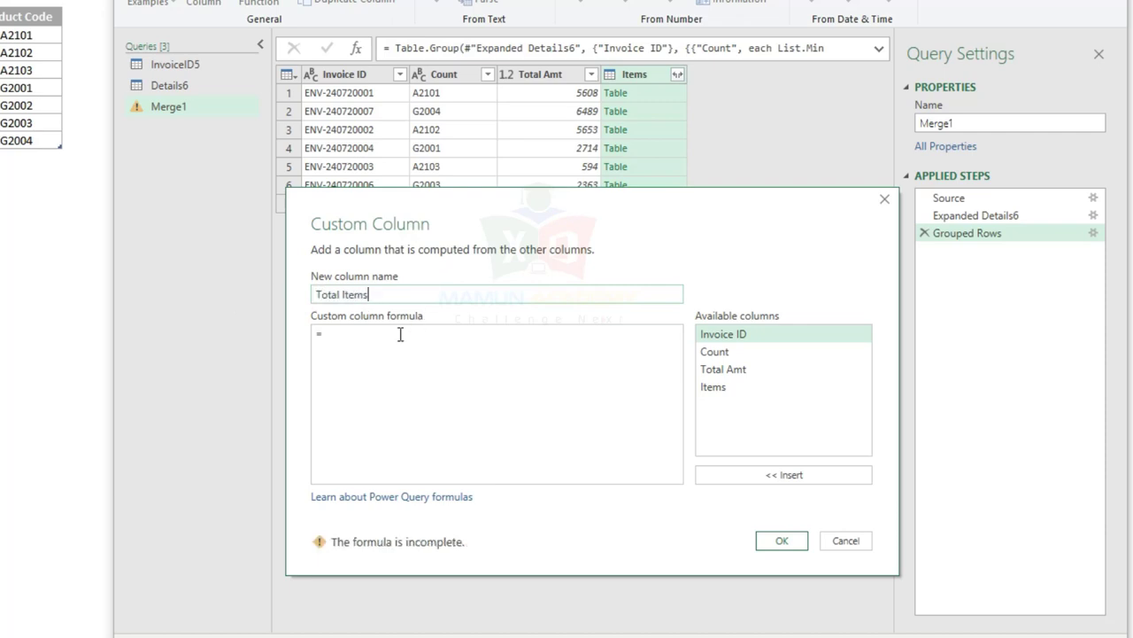
left_click(400, 334)
type("Table.Column(")
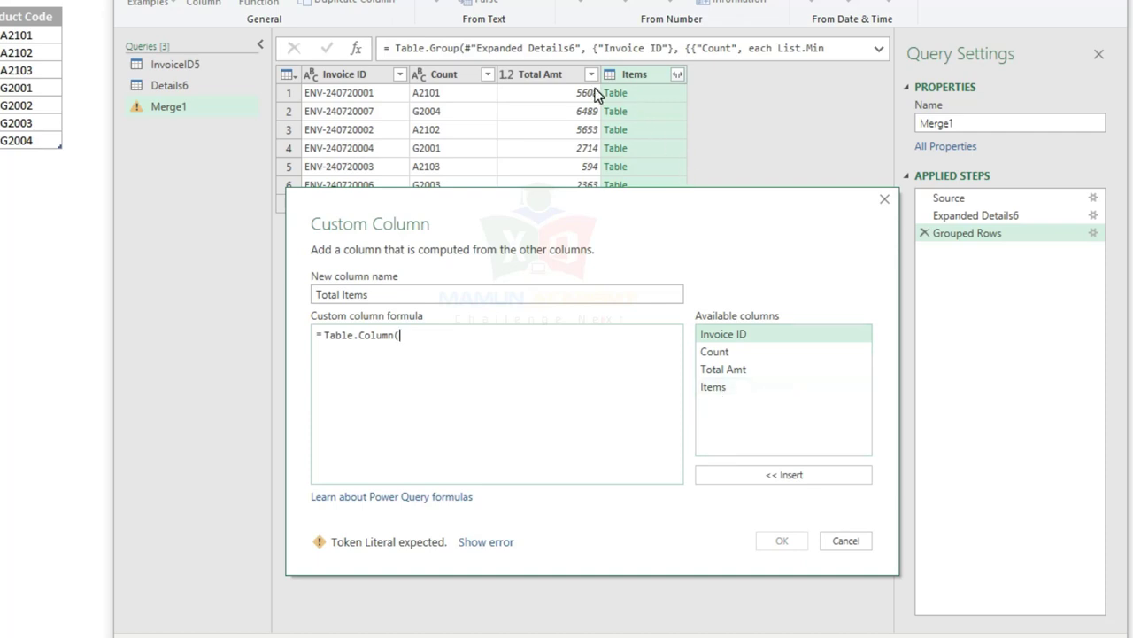
double_click(719, 388)
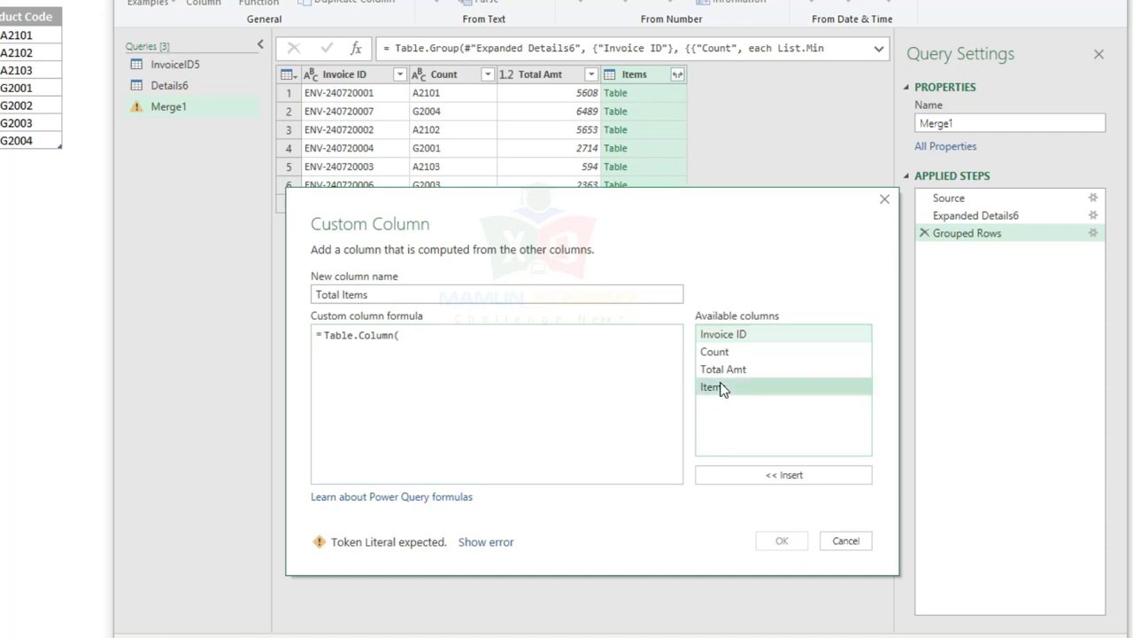
type("[Items],")
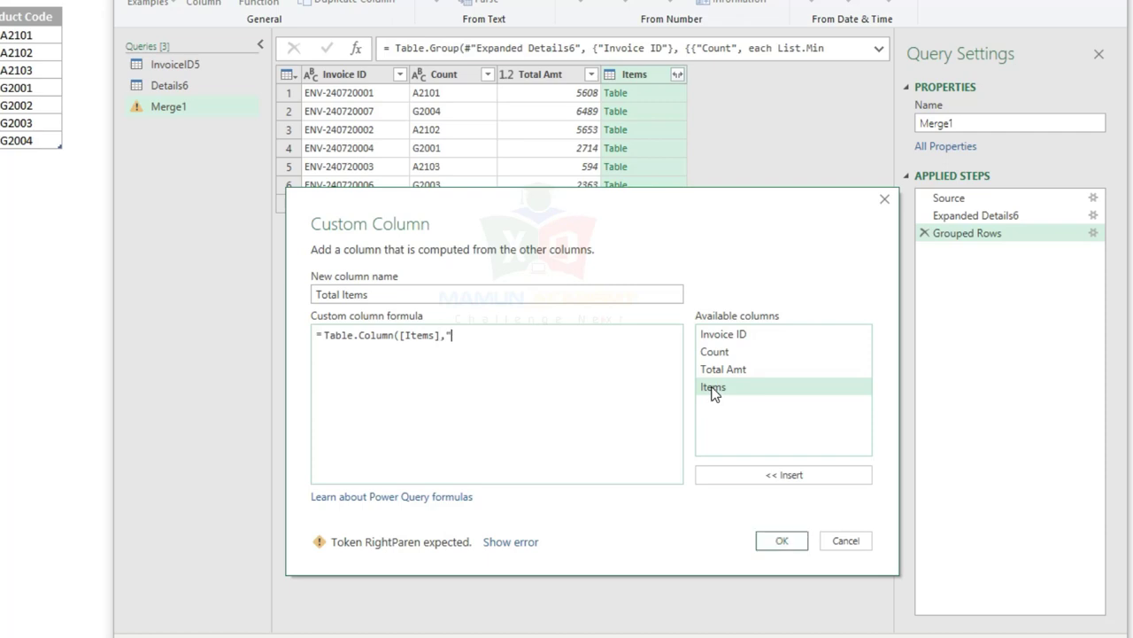
type("\"")
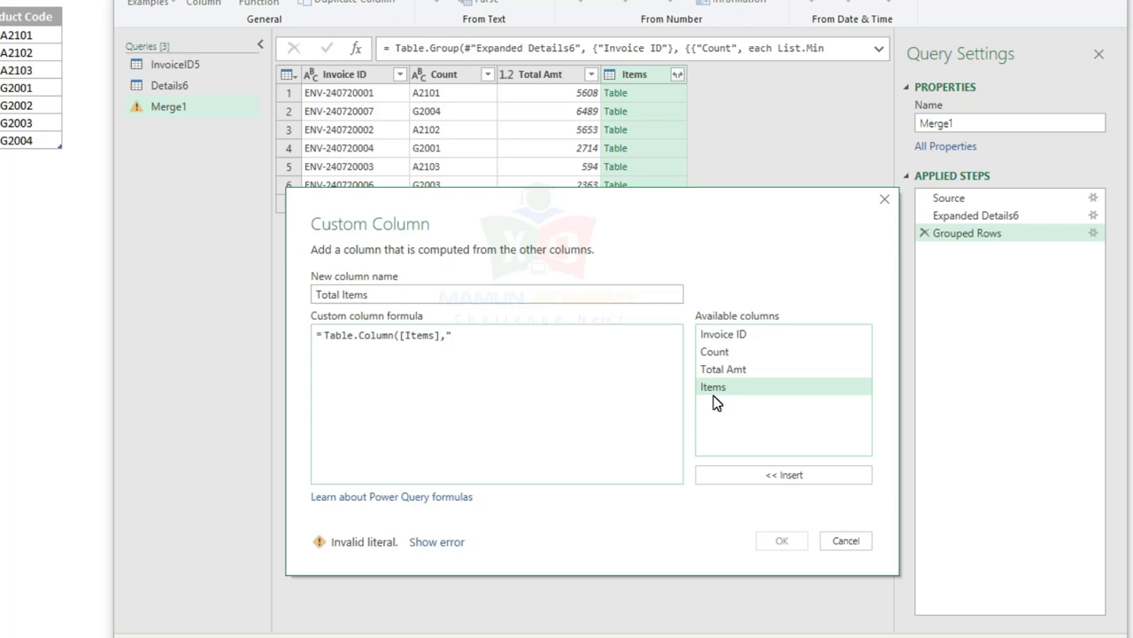
type("Items")
type("\")")
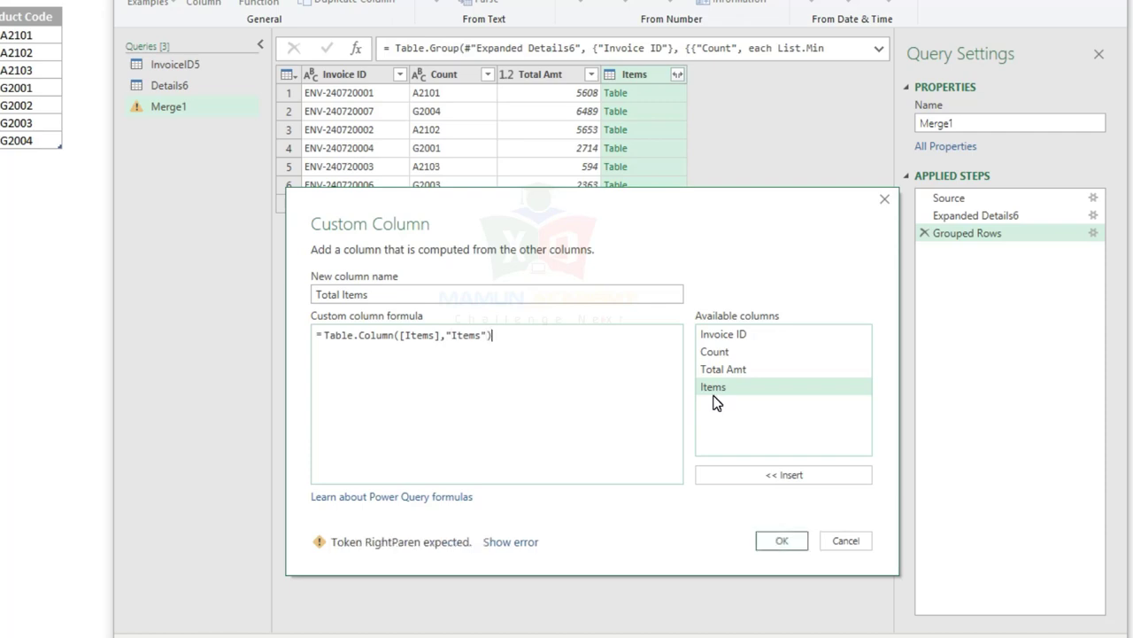
left_click(792, 539)
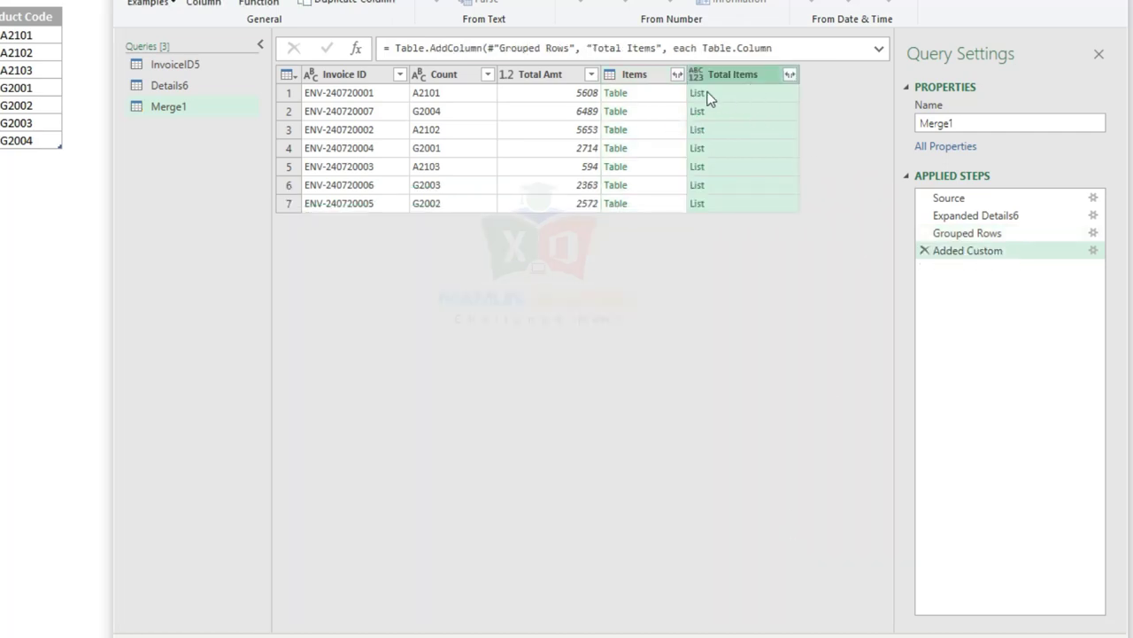
Step: Remove the nested Items column from Merge1 and preview each invoice's Total Items list
right_click(646, 75)
left_click(684, 110)
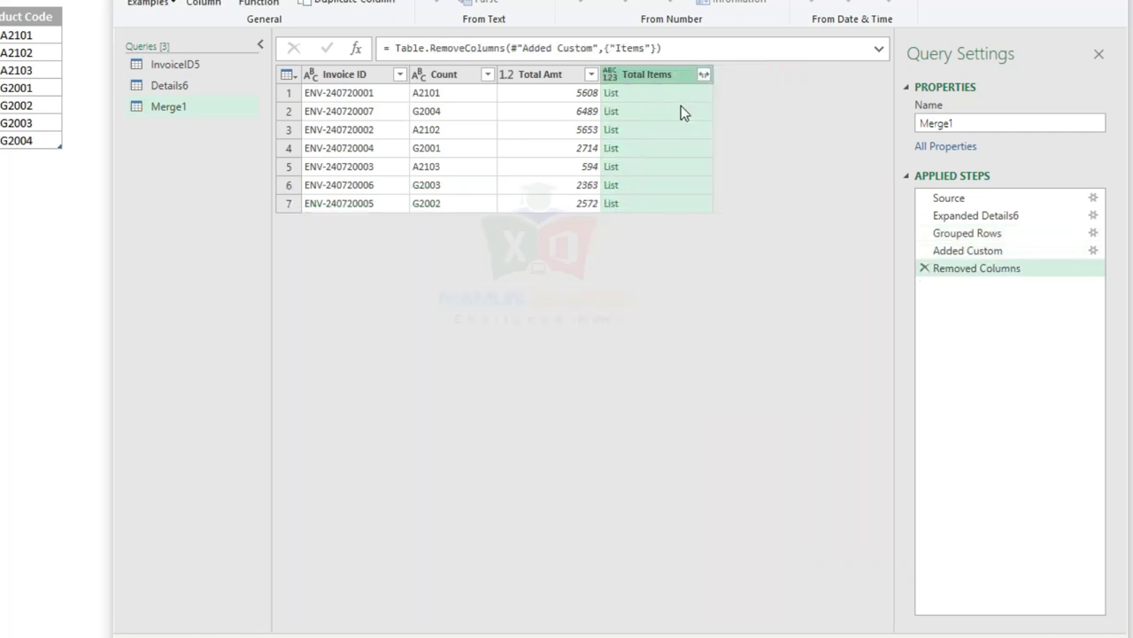
left_click(657, 92)
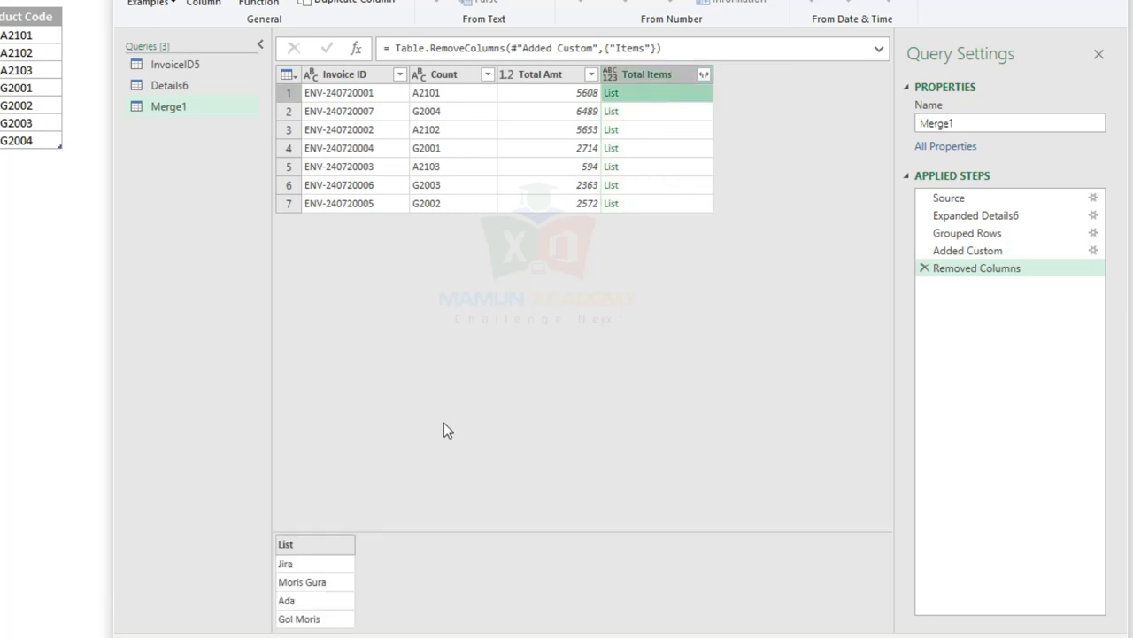
left_click(642, 111)
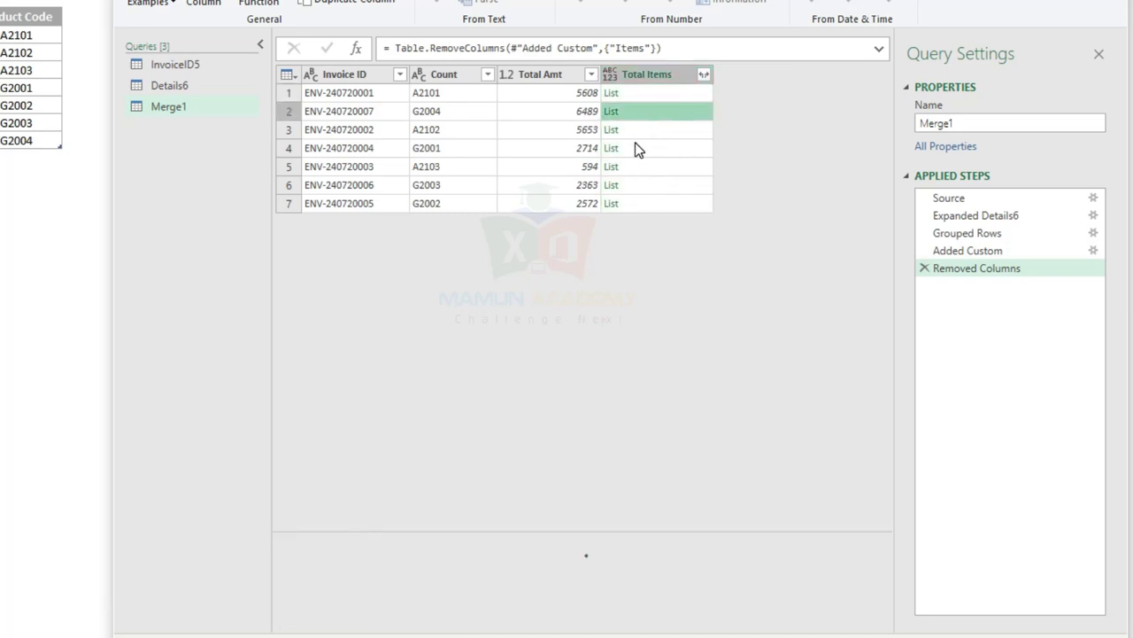
left_click(635, 148)
left_click(637, 166)
left_click(646, 184)
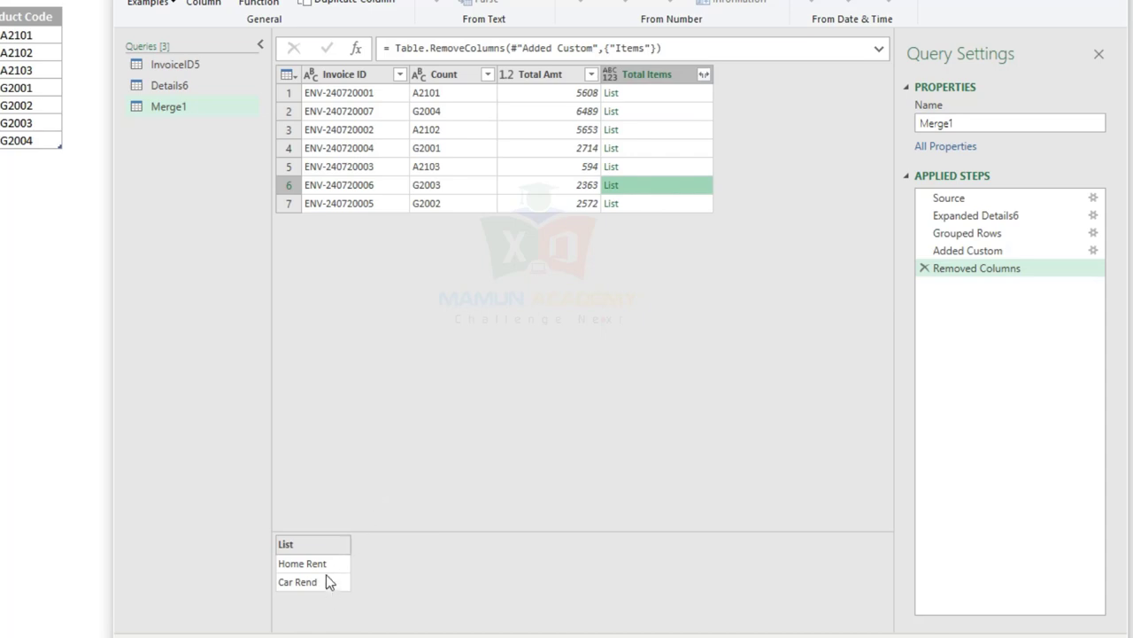
left_click(681, 204)
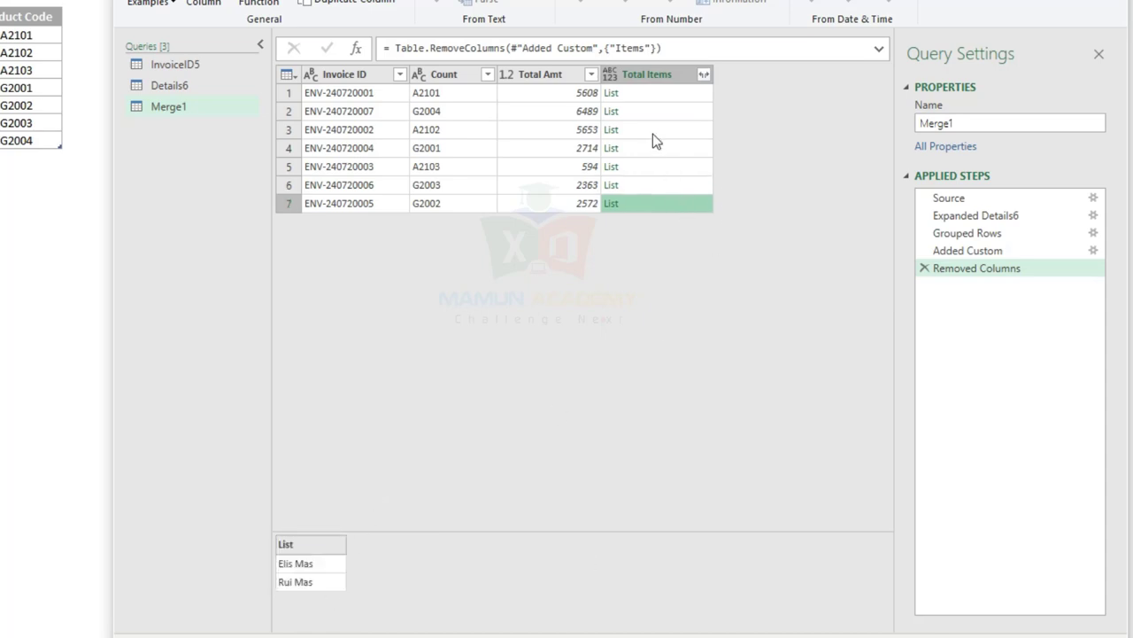
left_click(642, 92)
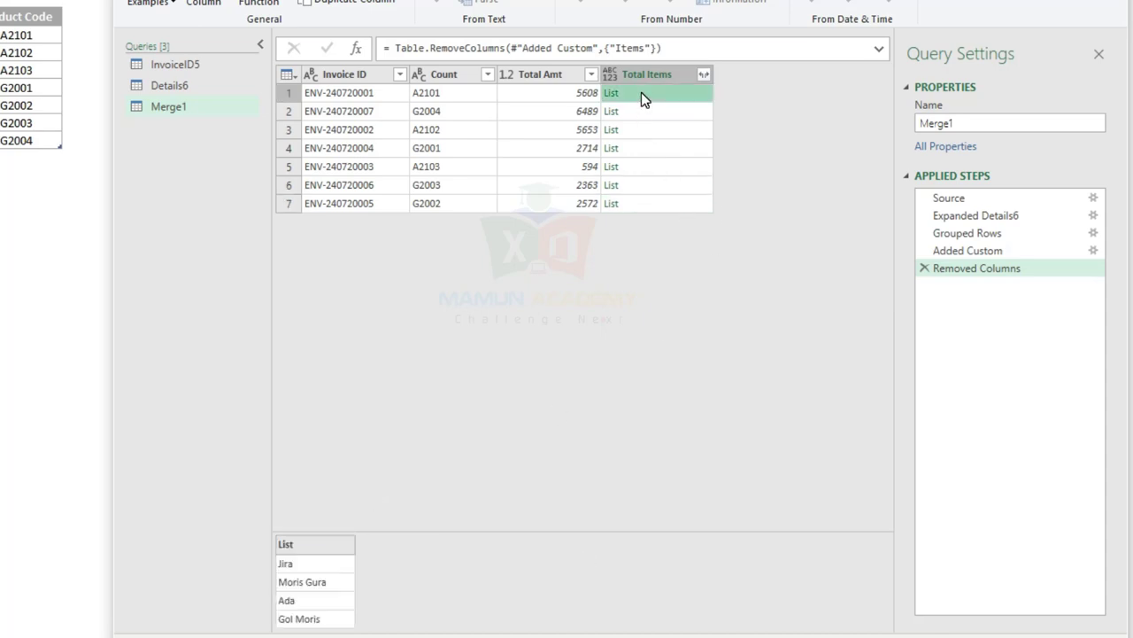
left_click(649, 147)
left_click(658, 171)
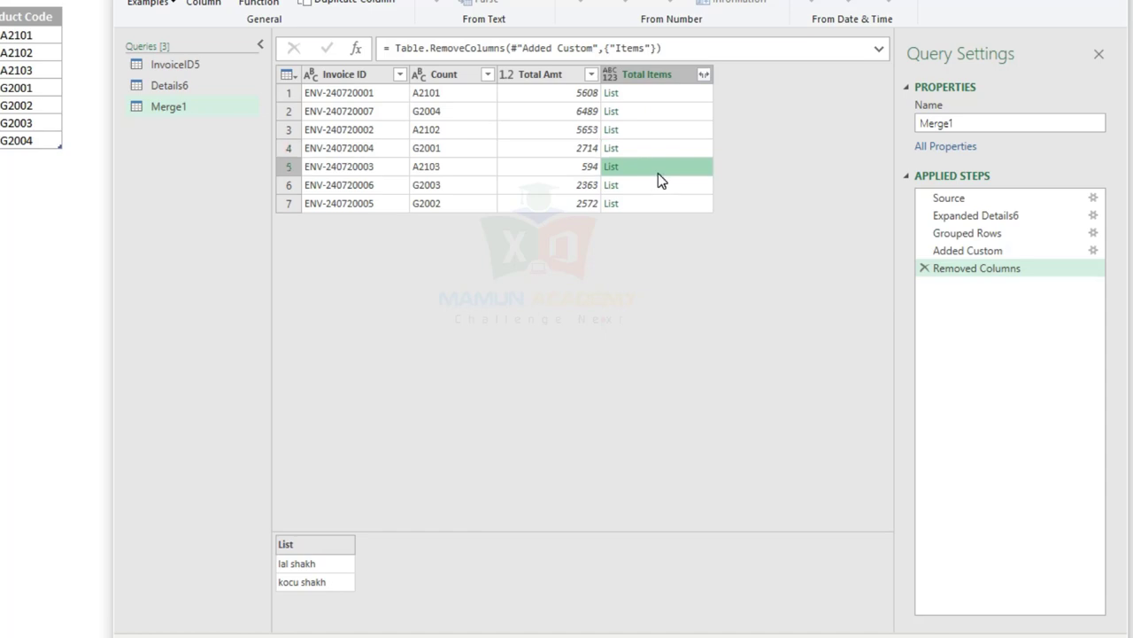
left_click(704, 76)
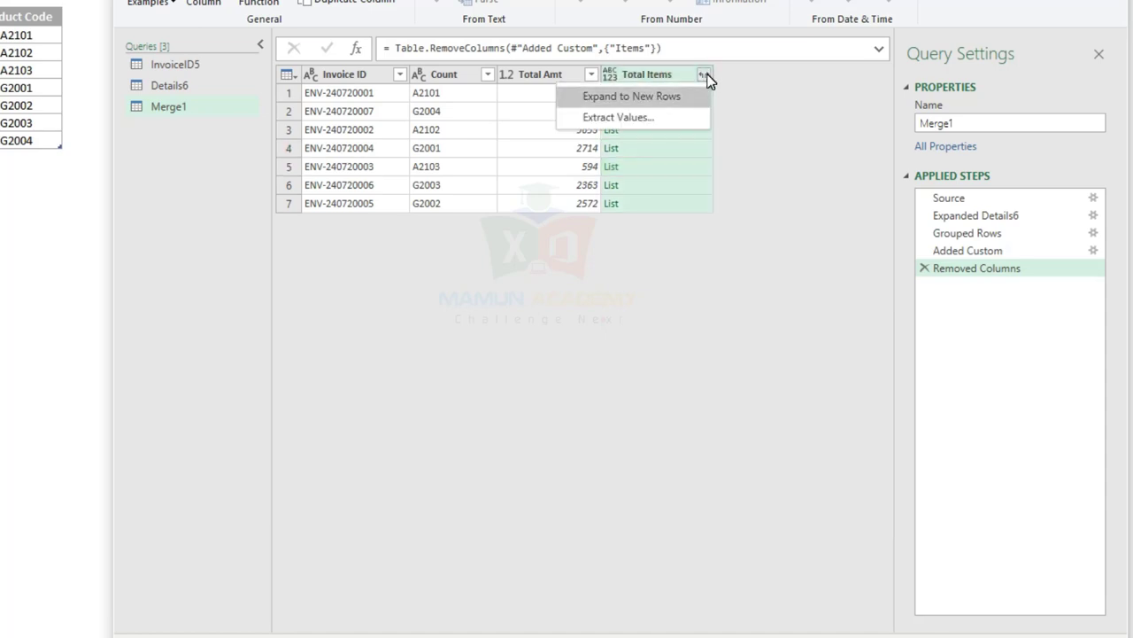
Step: Extract the Total Items list values as text joined with a Semicolon delimiter
left_click(641, 117)
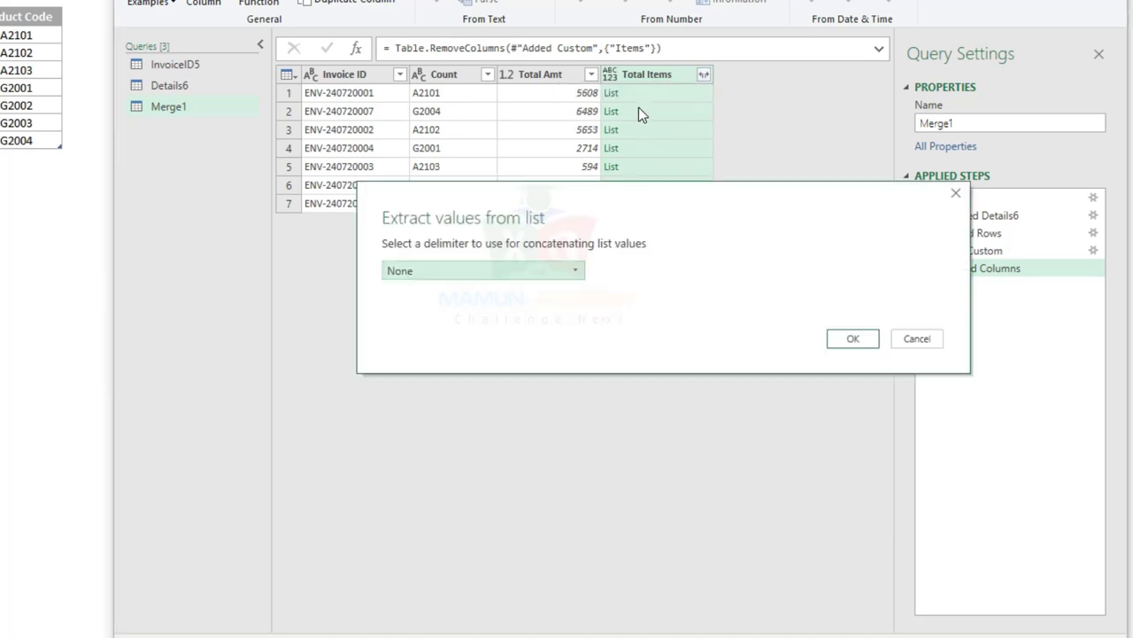
left_click(494, 273)
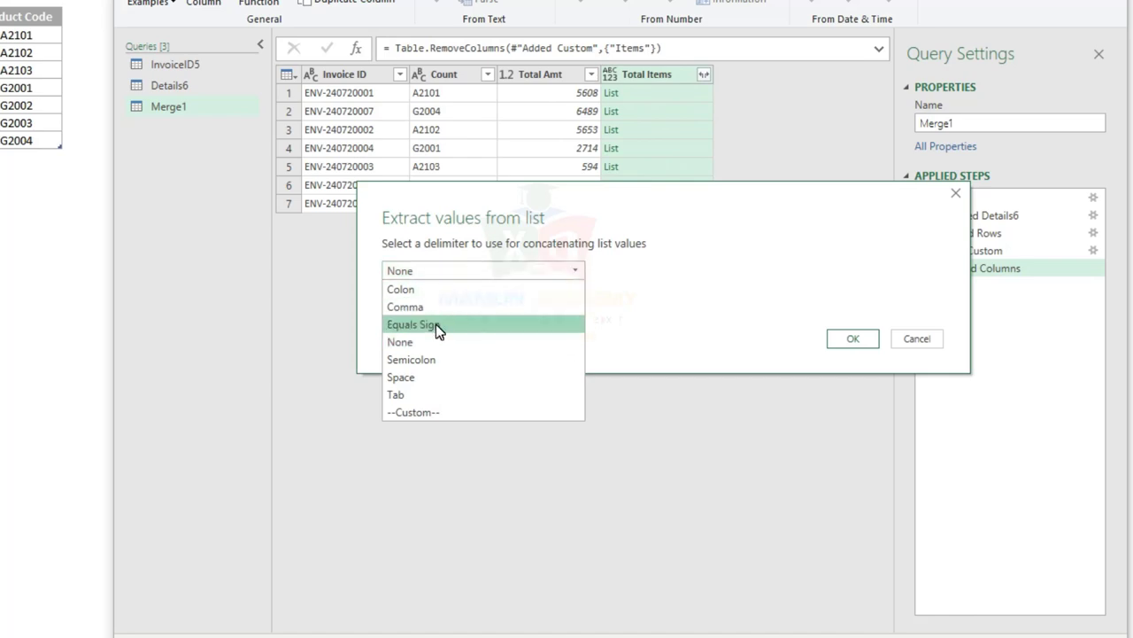
left_click(420, 368)
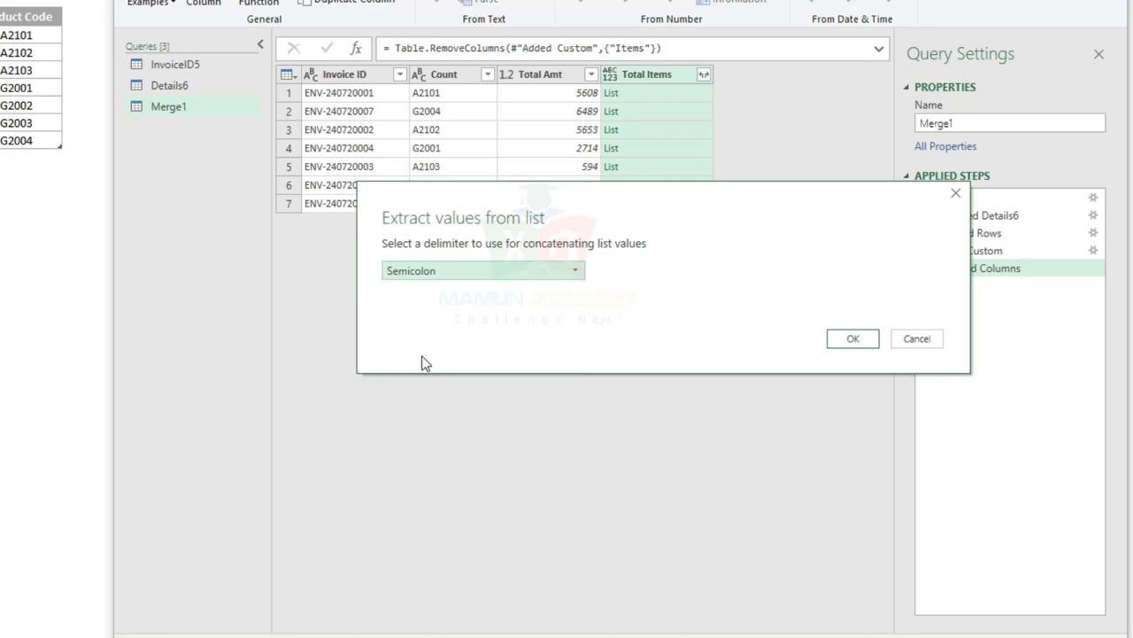
left_click(857, 338)
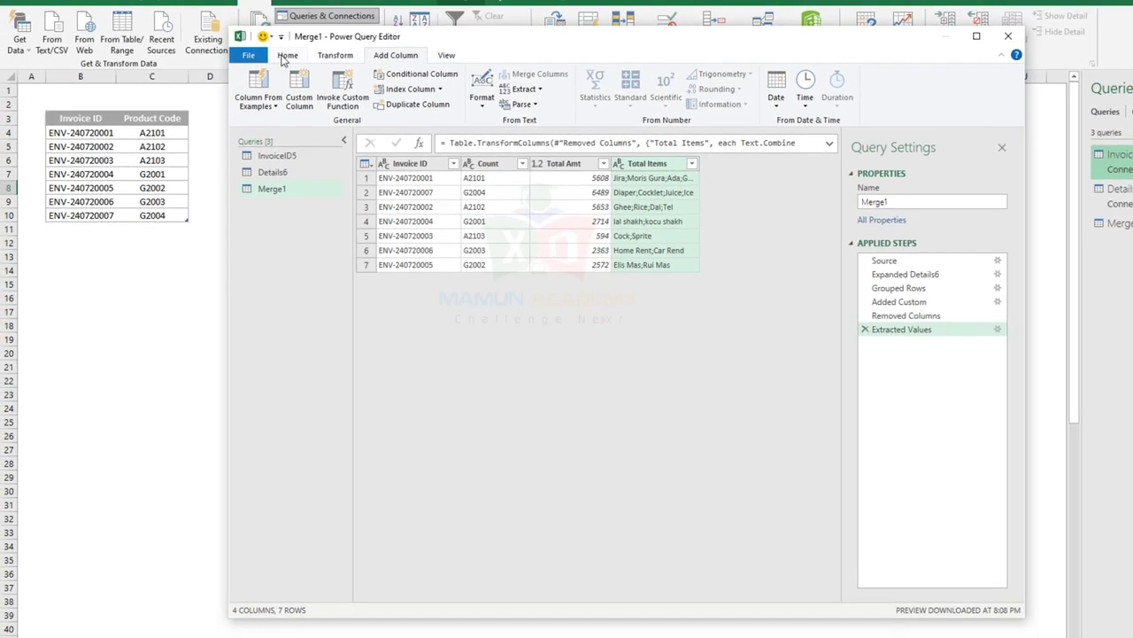
Step: Close & Load Merge1 as a table on the existing Project sheet at cell L2
left_click(288, 55)
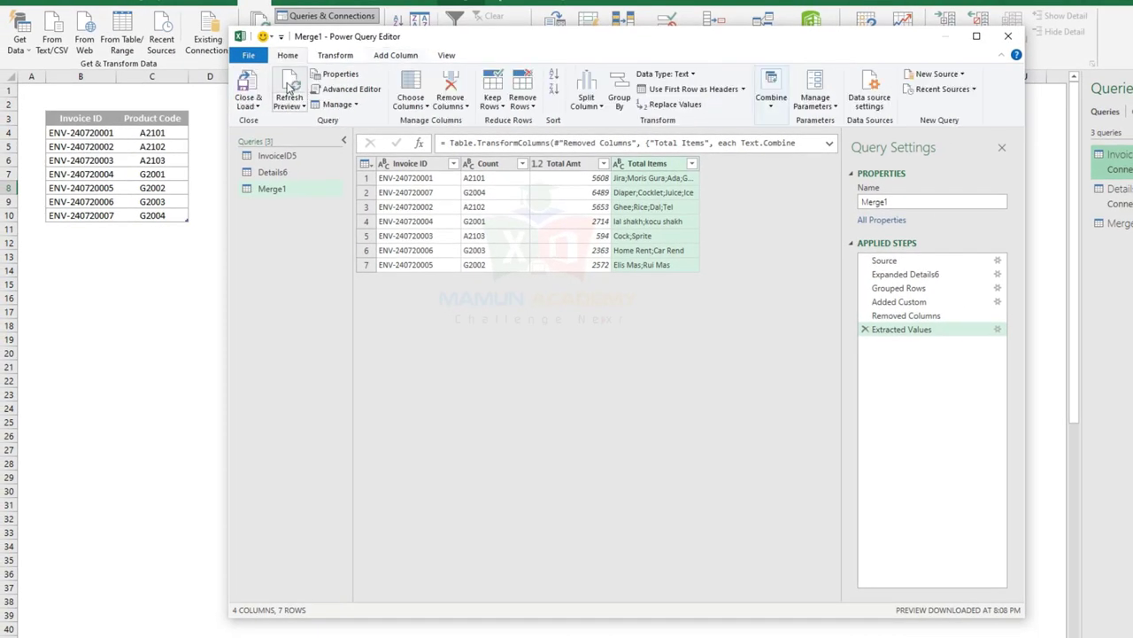
left_click_drag(414, 37, 753, 50)
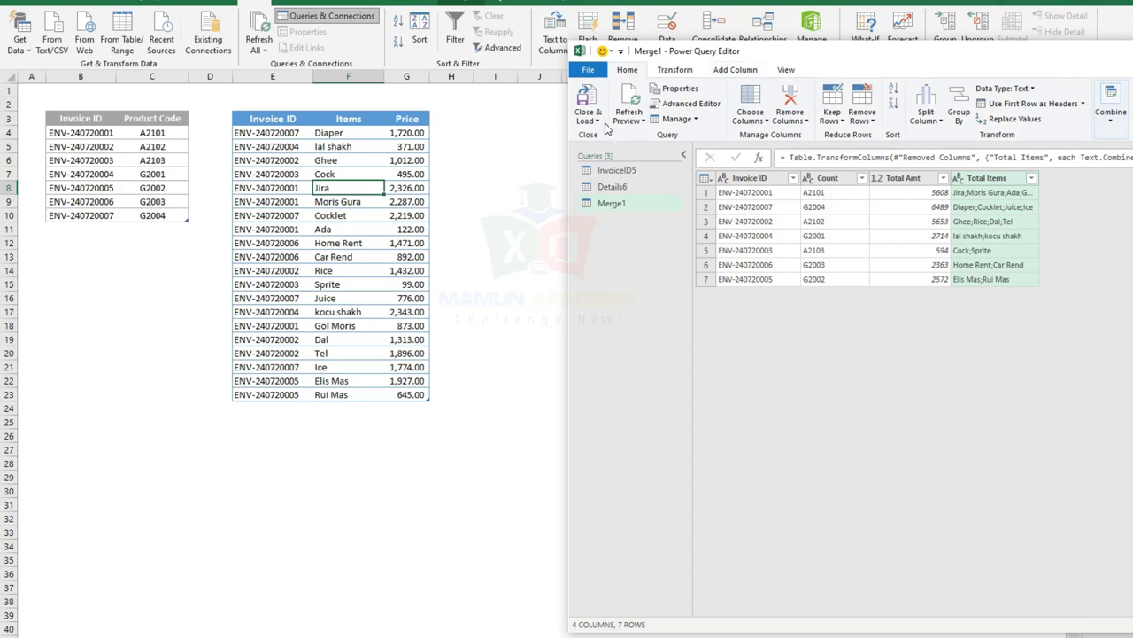
left_click(590, 116)
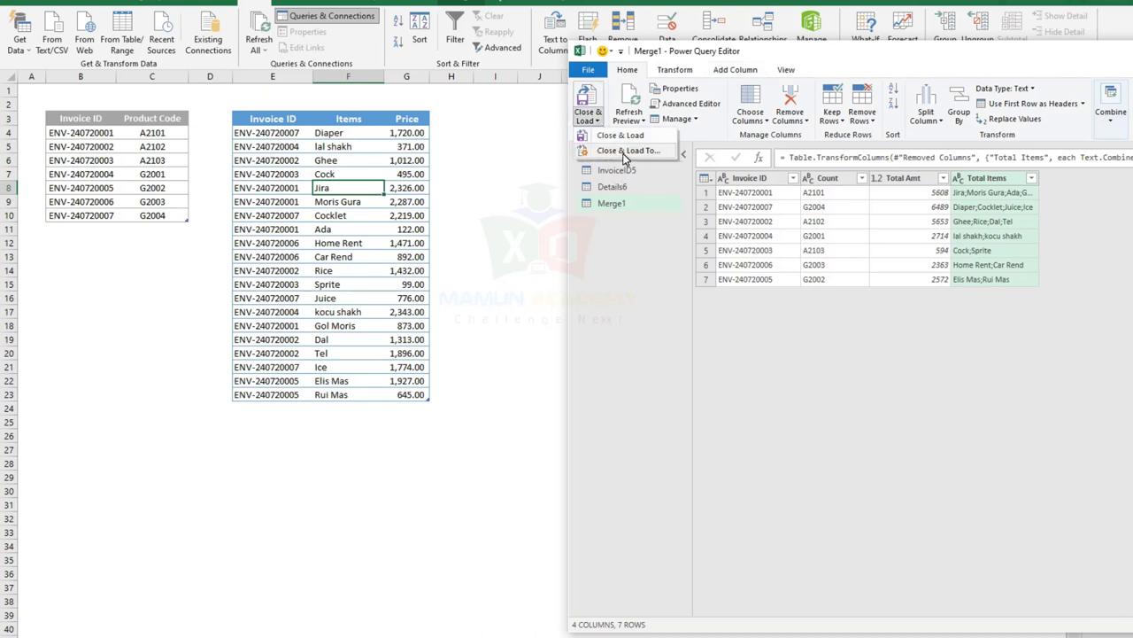
left_click(626, 152)
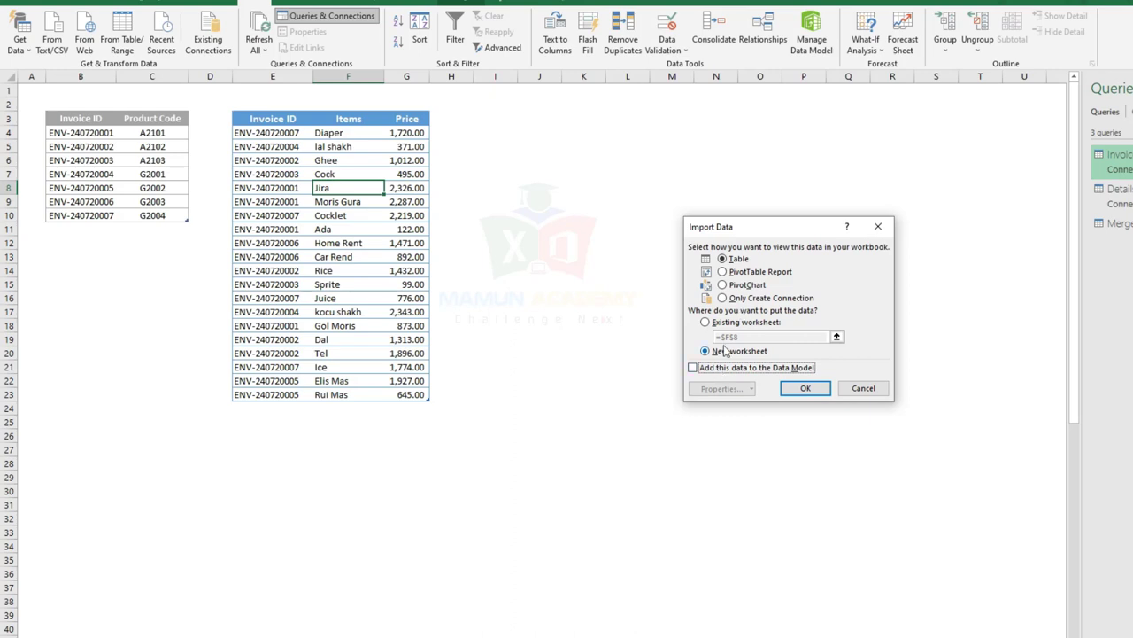
left_click(706, 323)
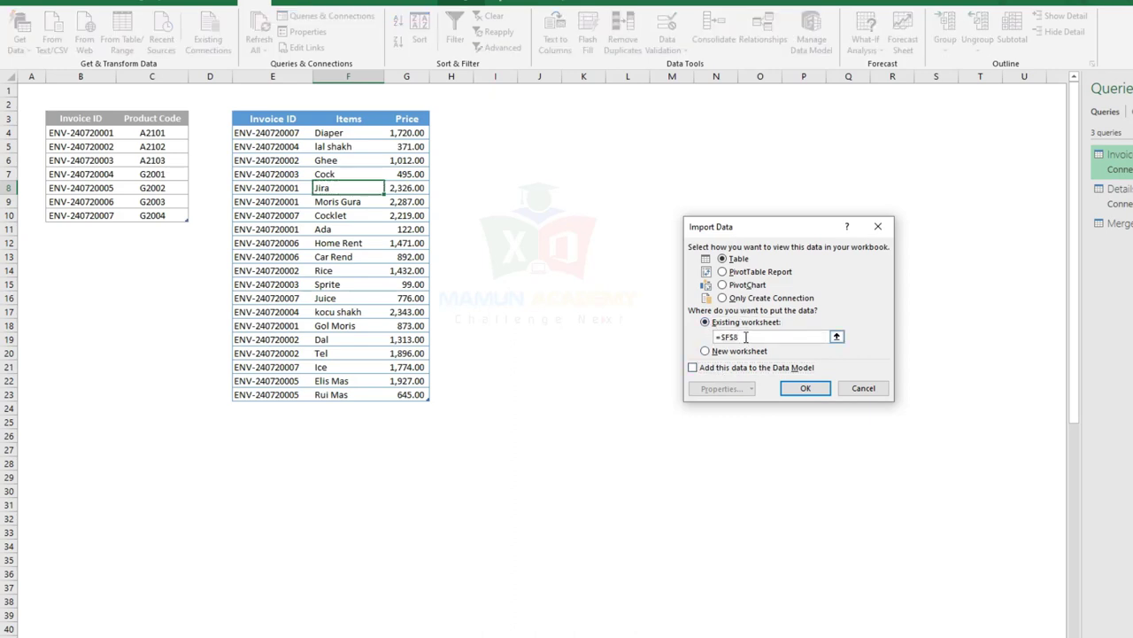
left_click_drag(746, 338, 683, 336)
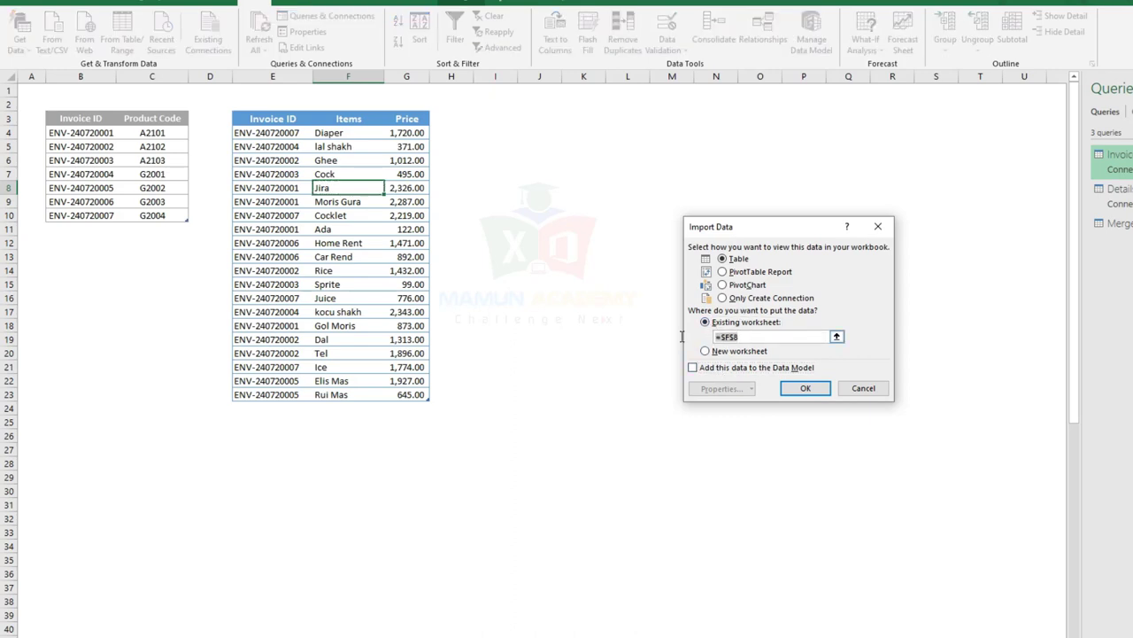
left_click(615, 107)
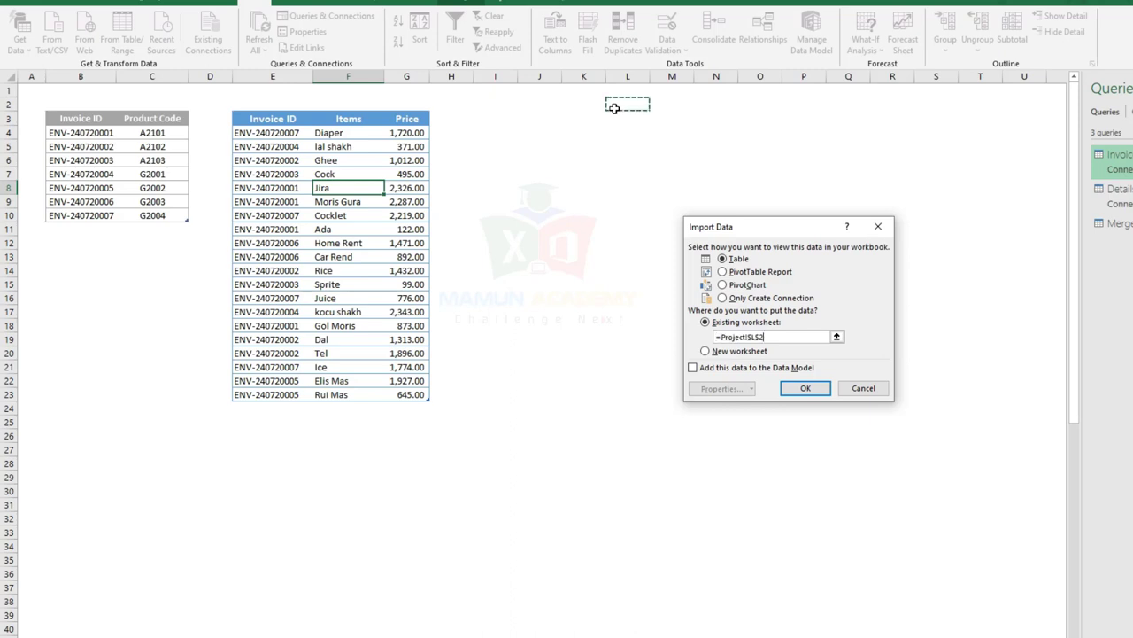
left_click(806, 388)
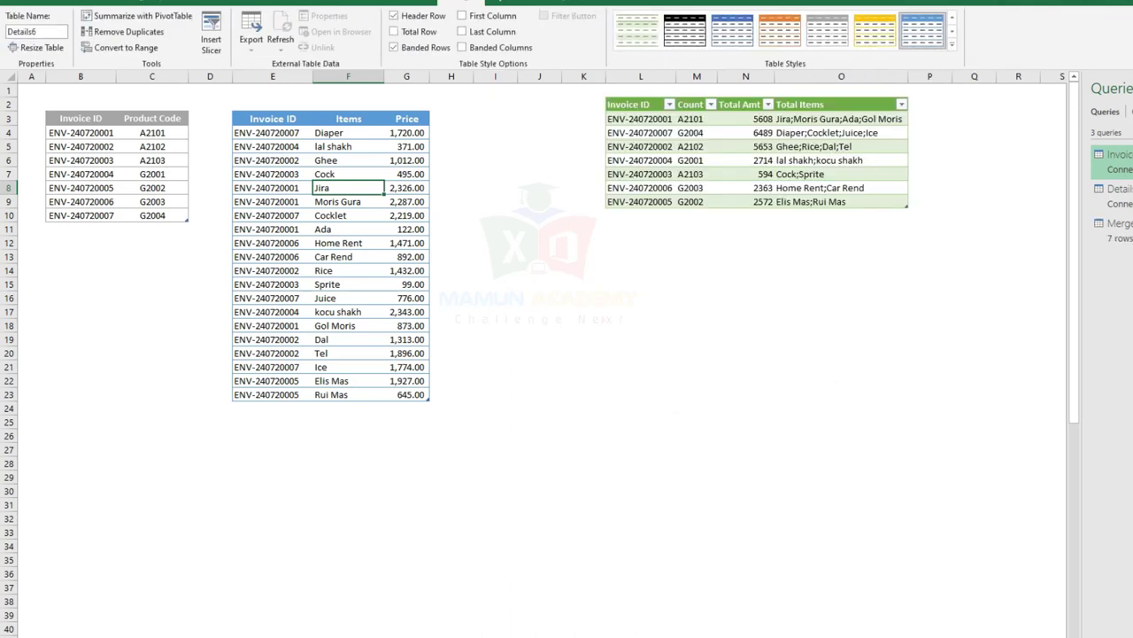
Step: Close the queries pane and widen column O to fit the joined items
left_click(885, 310)
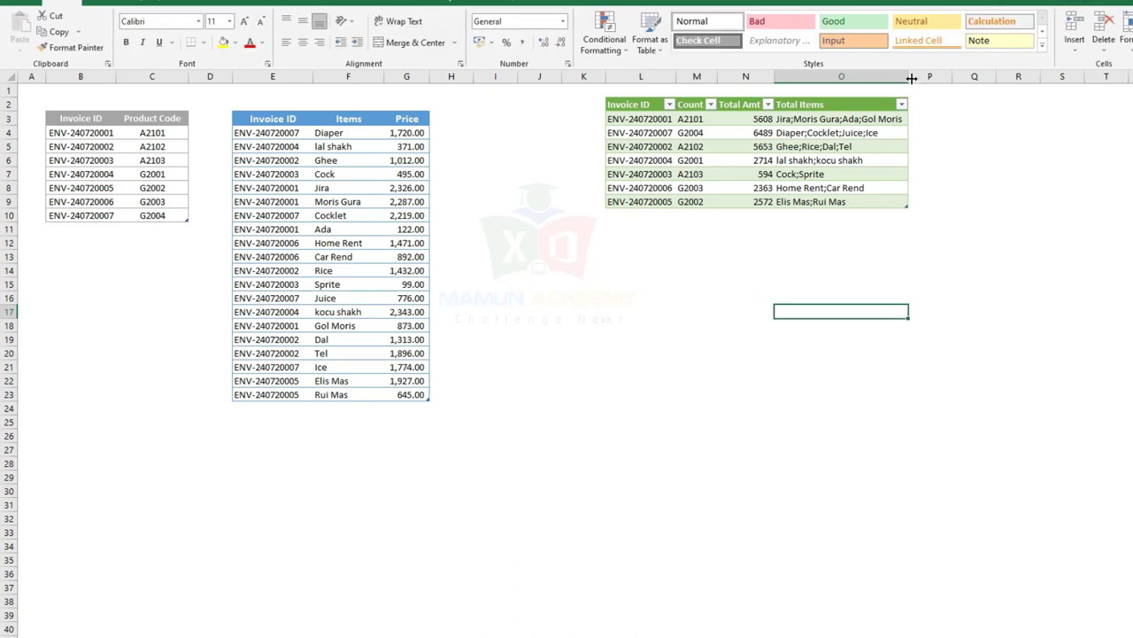
left_click_drag(909, 76, 956, 72)
left_click(704, 269)
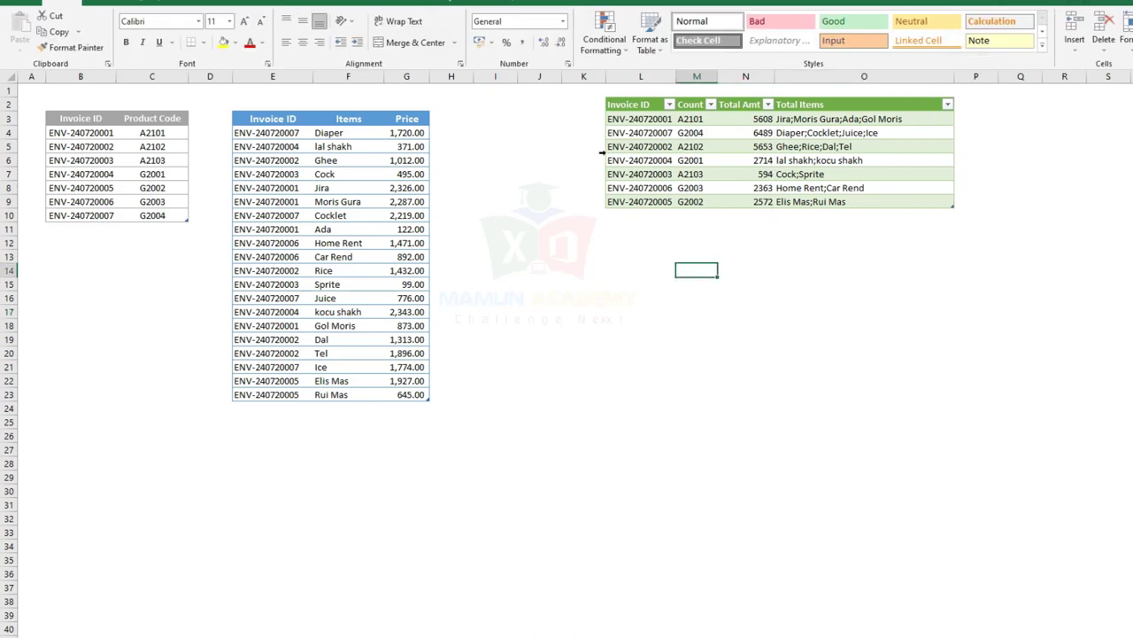
Step: Insert cells at B1:G2 shifting the source tables down, then filter the item table headers
left_click_drag(75, 98, 413, 95)
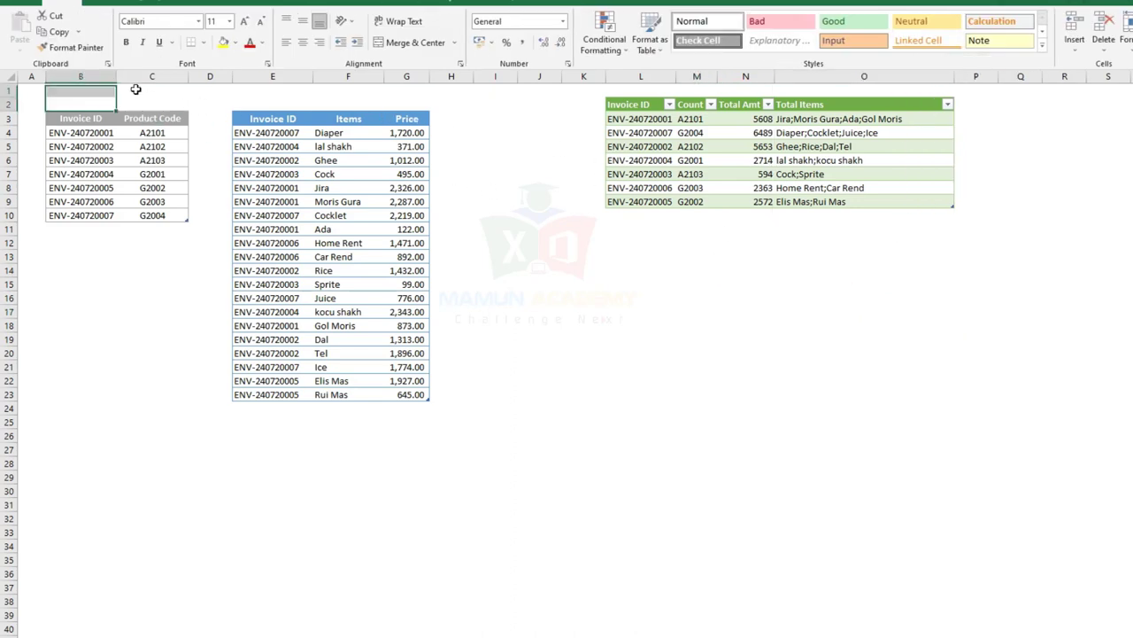
right_click(437, 80)
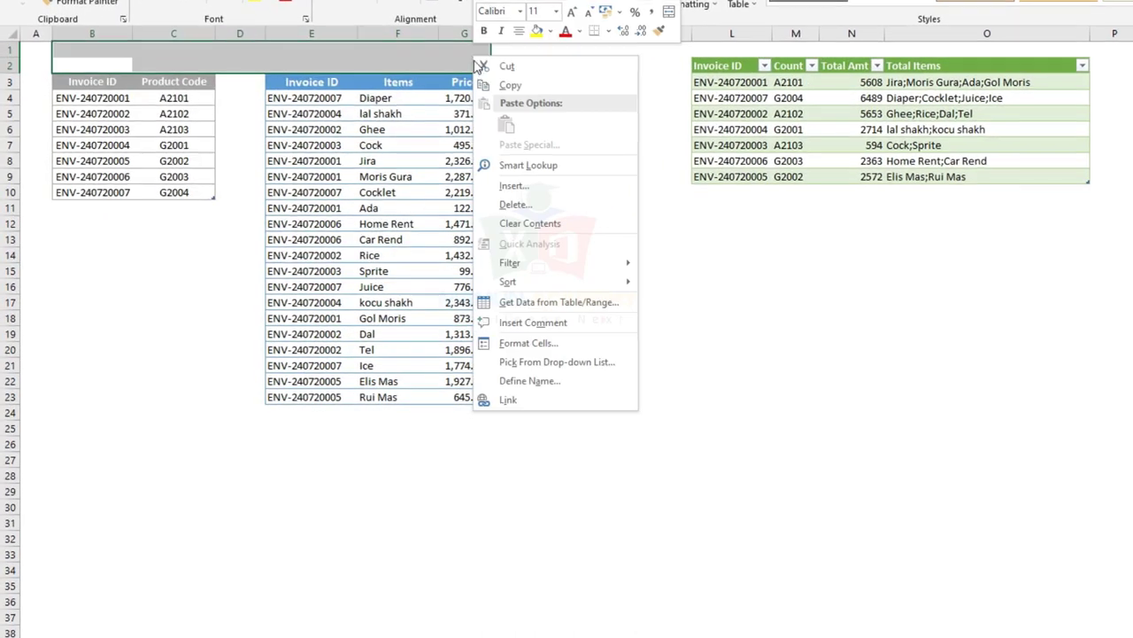
left_click(478, 199)
left_click(485, 233)
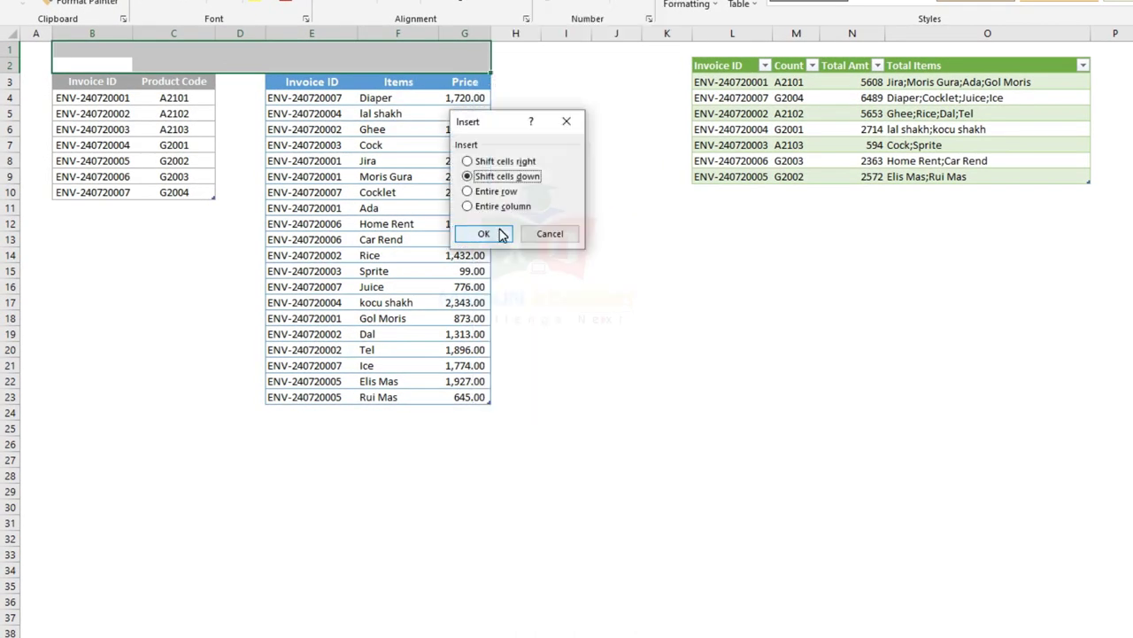
left_click_drag(298, 112, 454, 112)
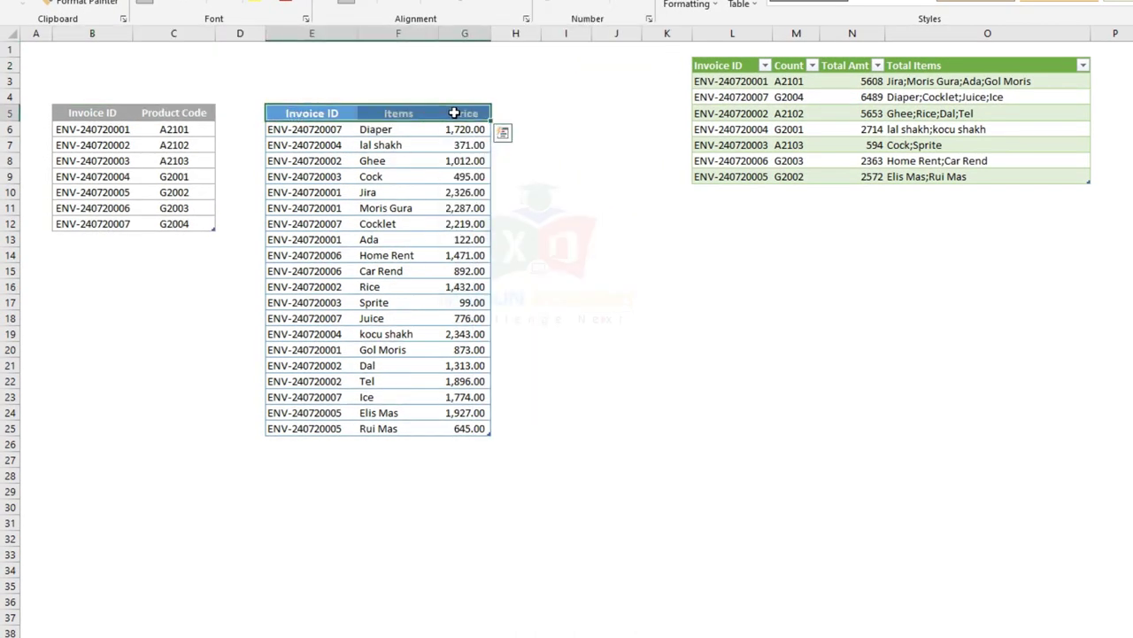
key("ctrl+shift+l")
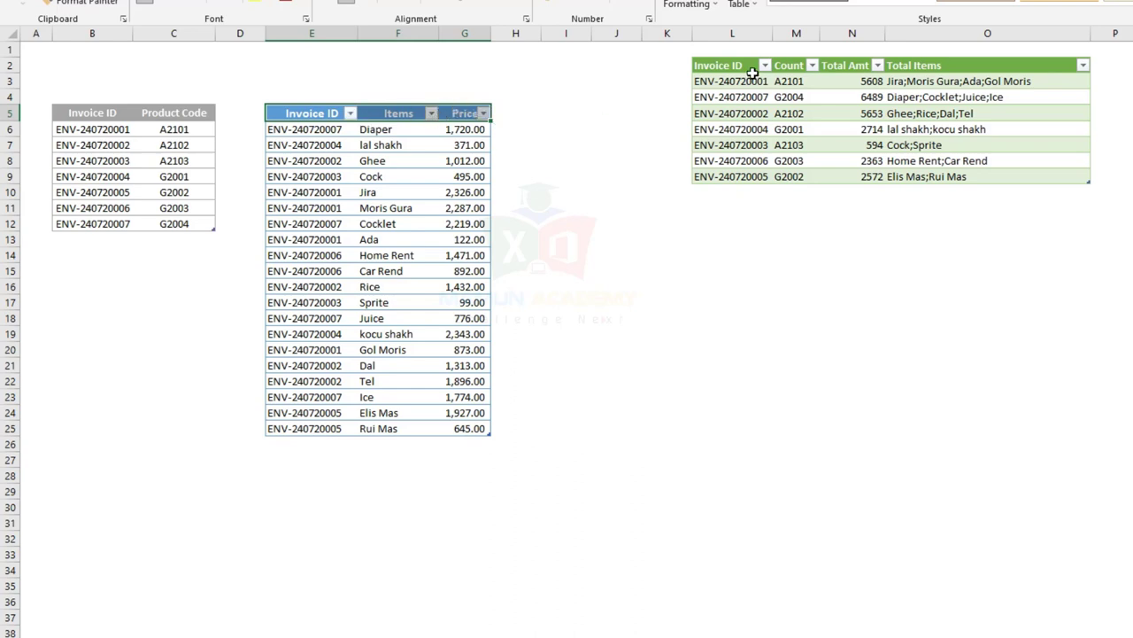
left_click(350, 113)
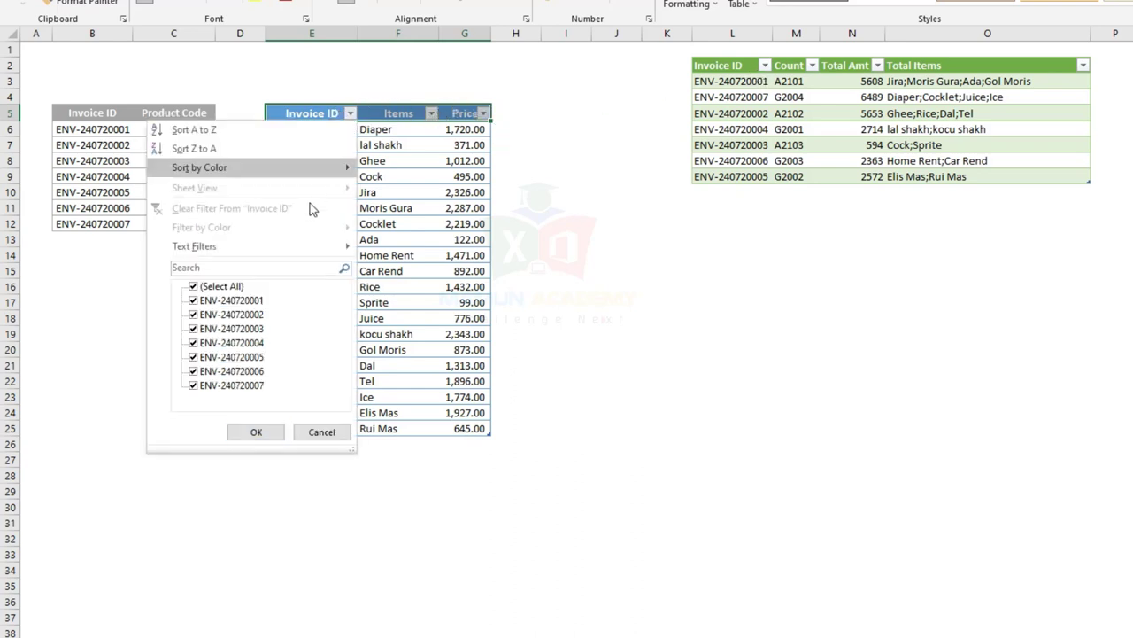
left_click(232, 286)
left_click(237, 300)
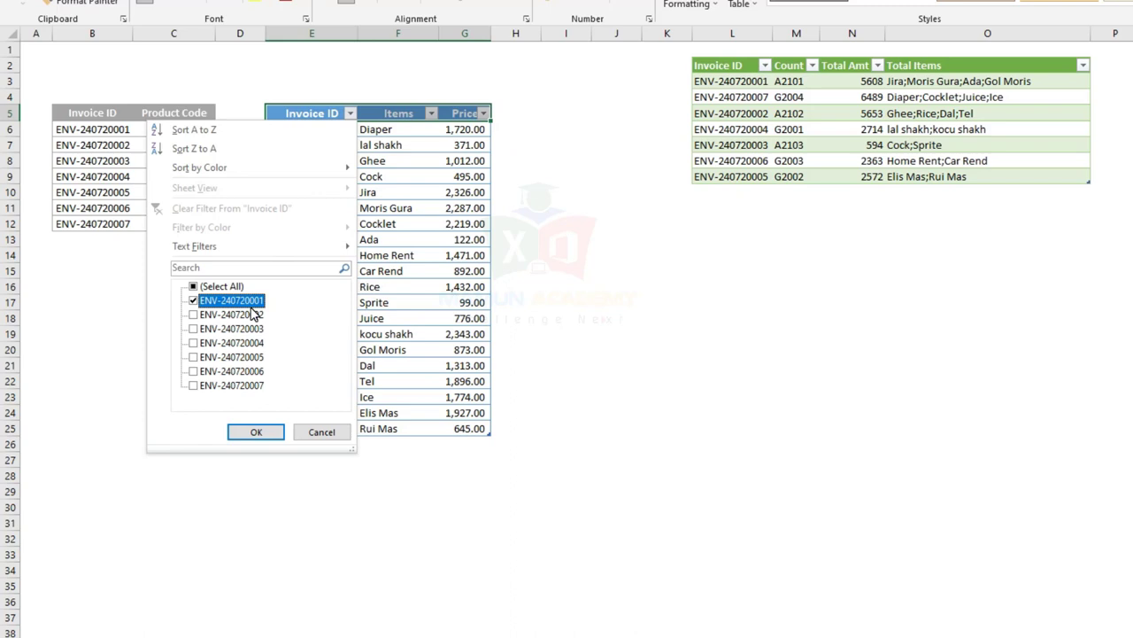
left_click(256, 432)
left_click_drag(382, 134, 381, 176)
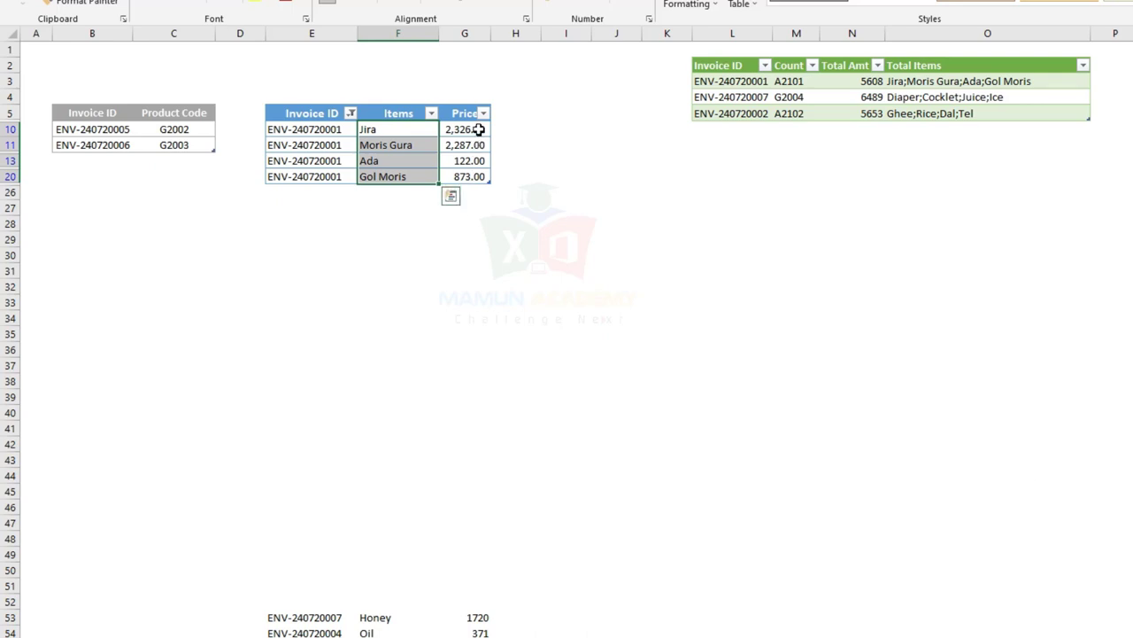
left_click_drag(478, 128, 466, 176)
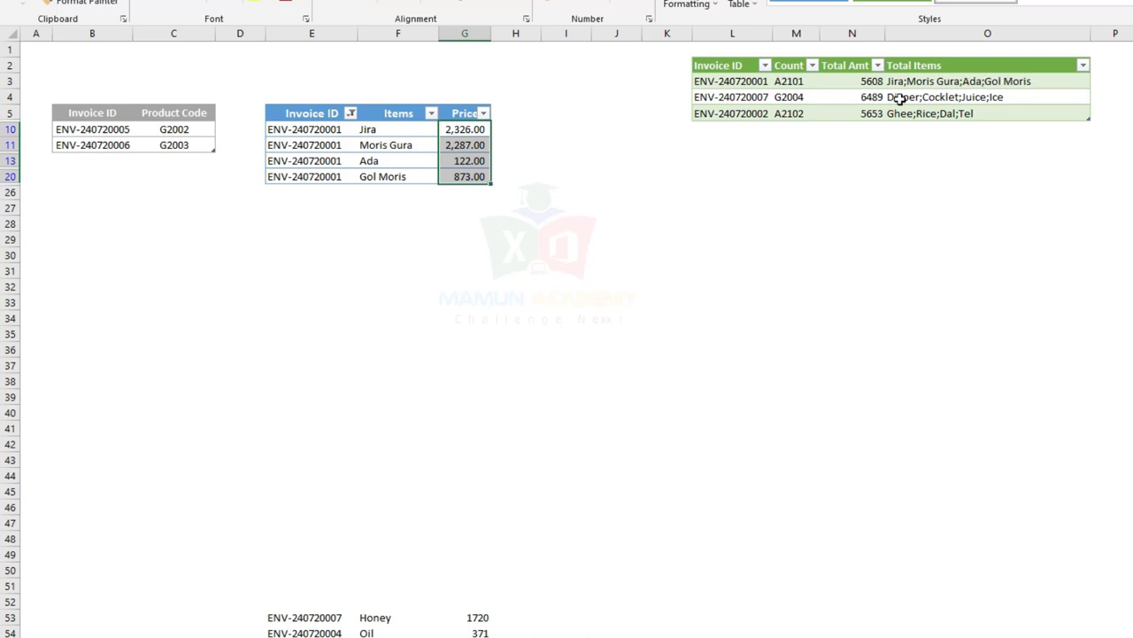
left_click(395, 144)
left_click(405, 177)
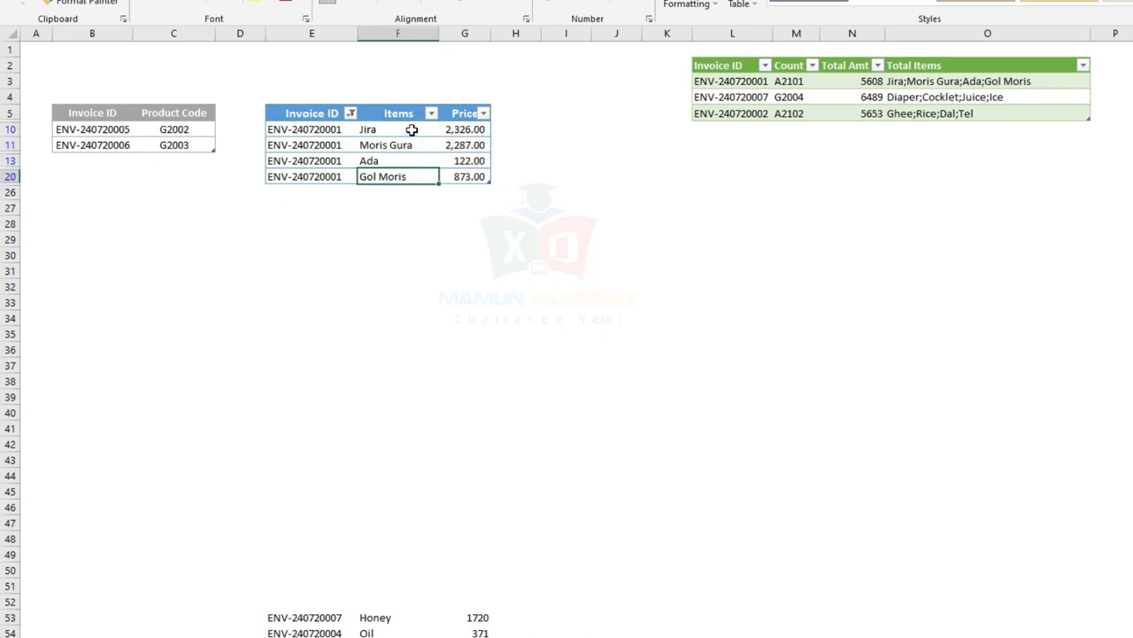
left_click(351, 114)
left_click(309, 212)
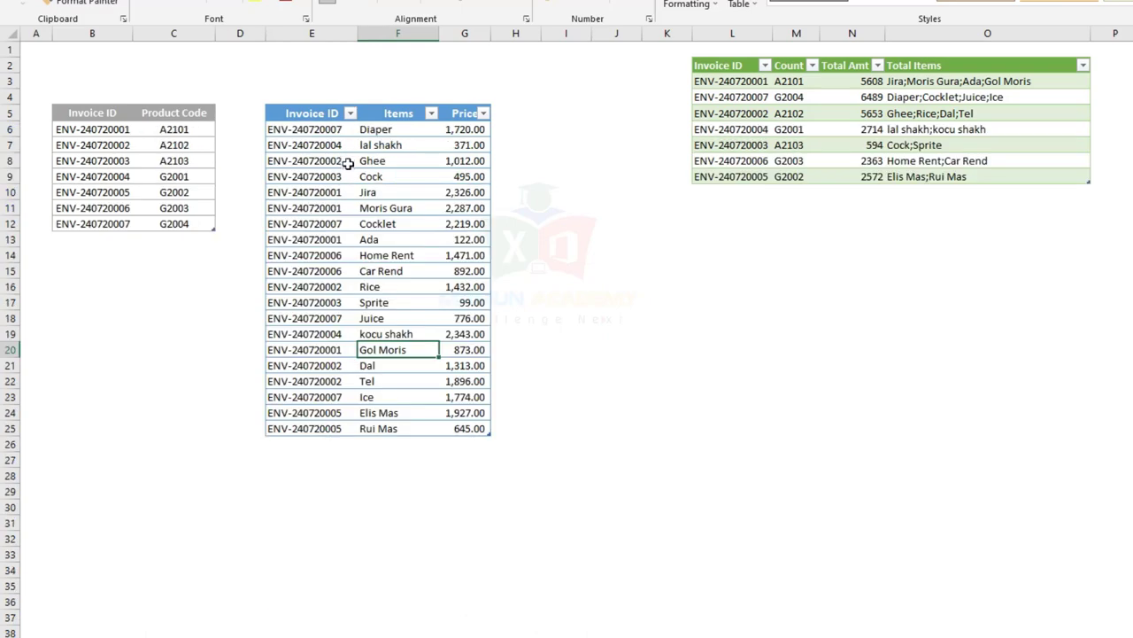
left_click(347, 163)
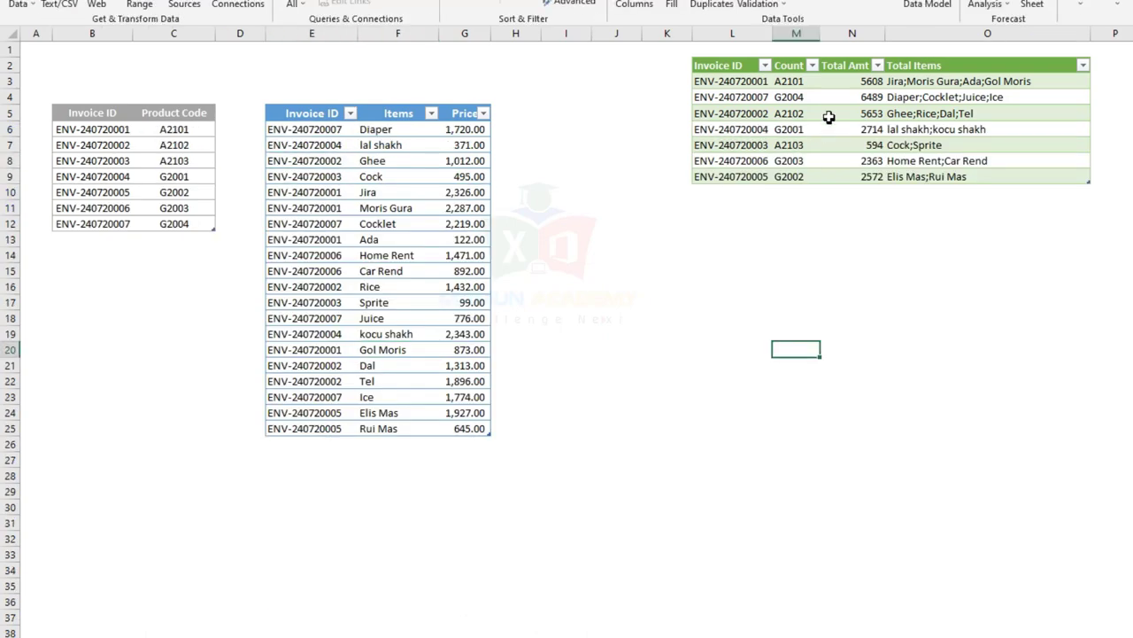
Step: Open the Merge1 query and the settings of its Grouped Rows step
left_click(866, 126)
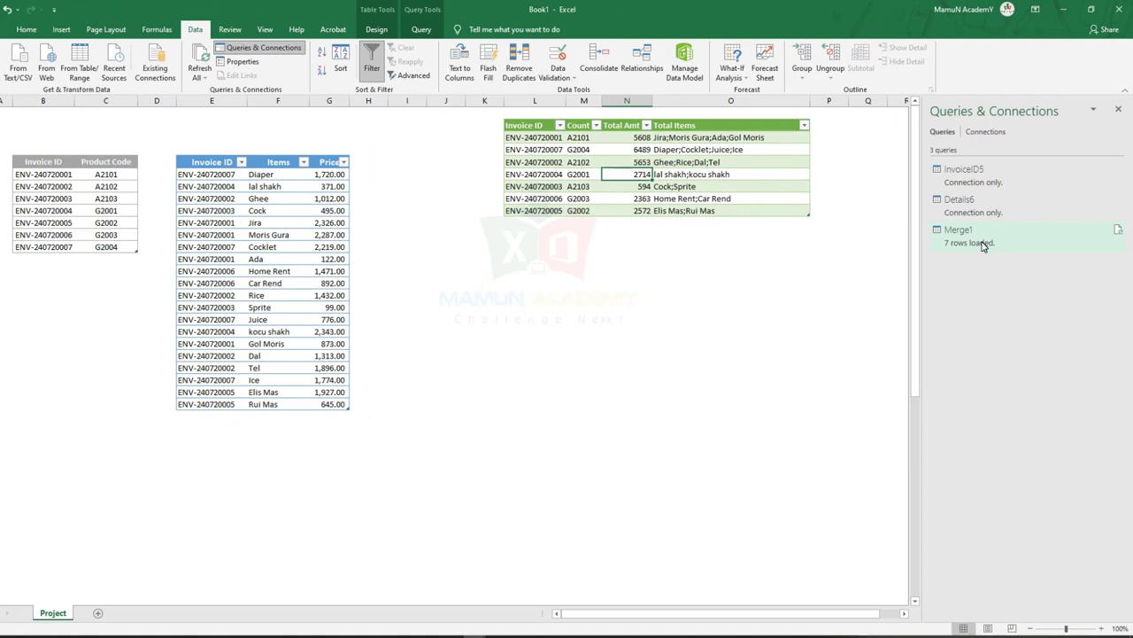
double_click(982, 244)
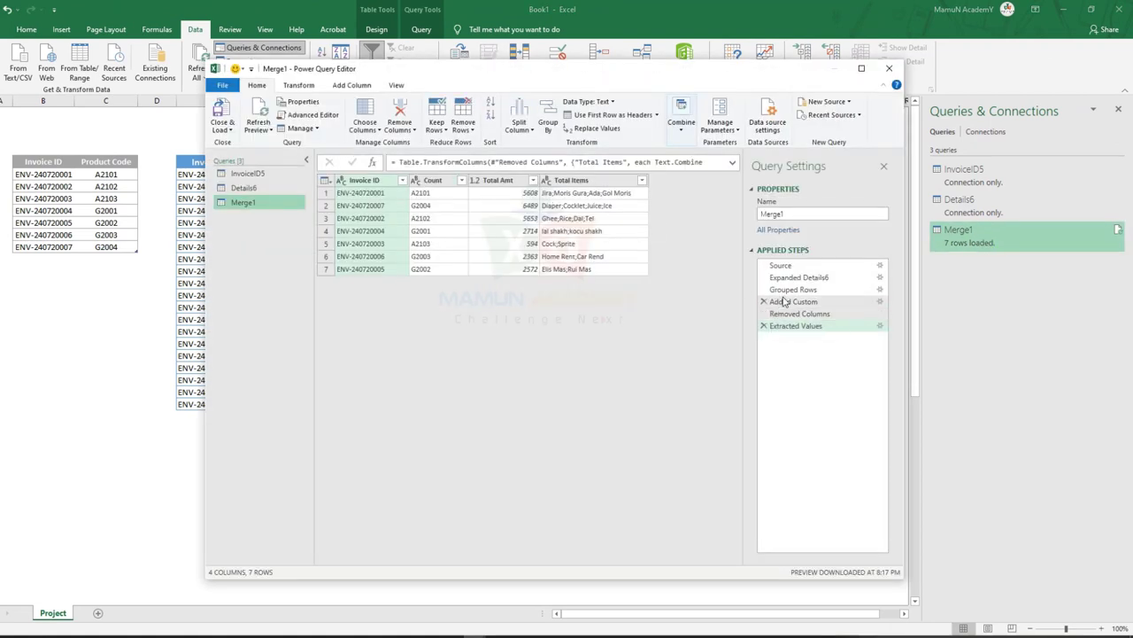
left_click(788, 290)
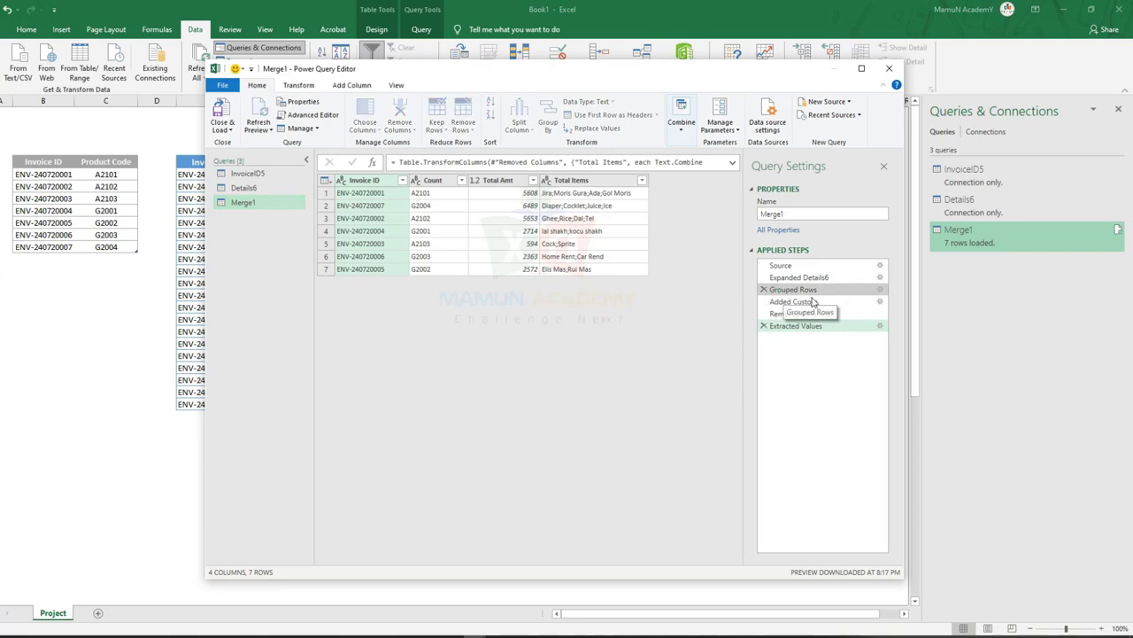
double_click(771, 290)
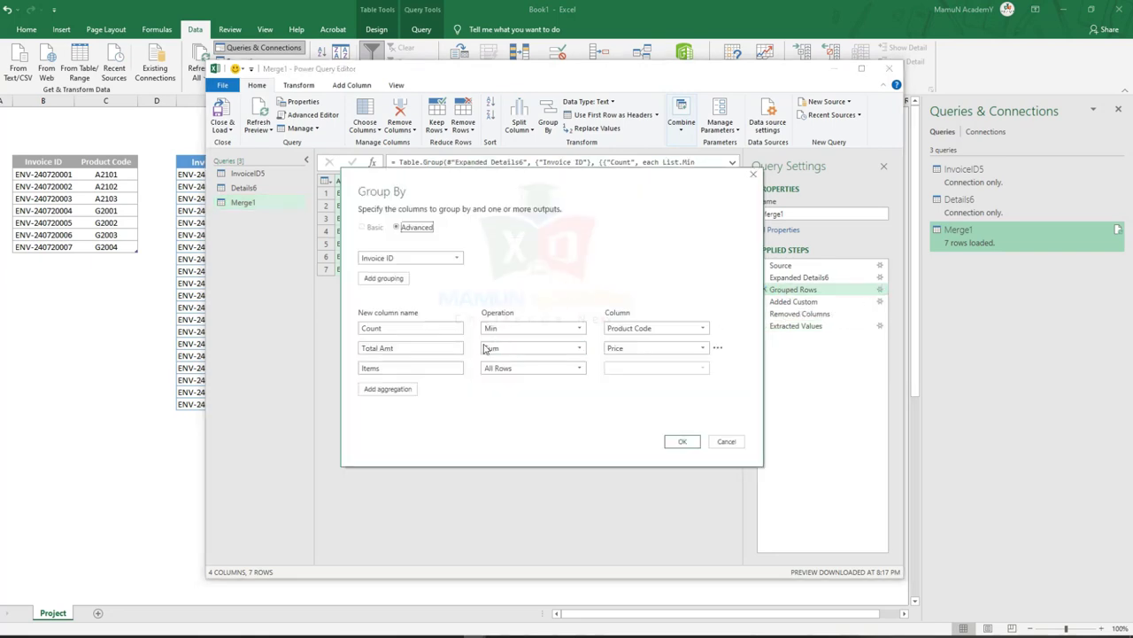
Step: Rename Count to PC, add a Count Rows aggregation named Count, and load the query
double_click(420, 329)
type("PC")
left_click(400, 388)
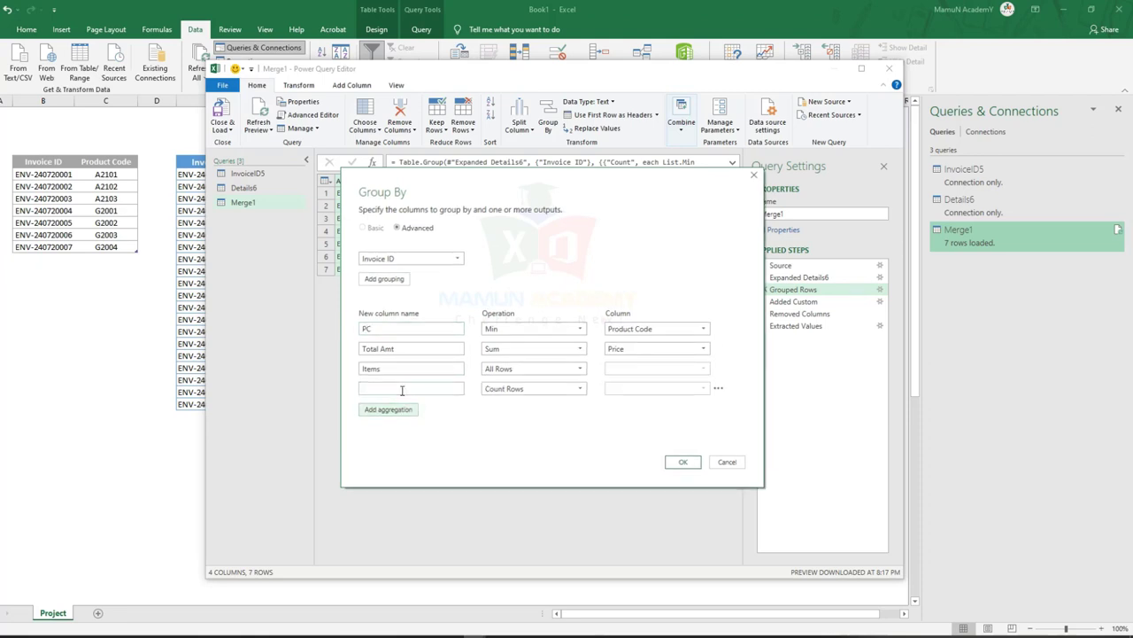
left_click(402, 389)
left_click(509, 389)
left_click(512, 391)
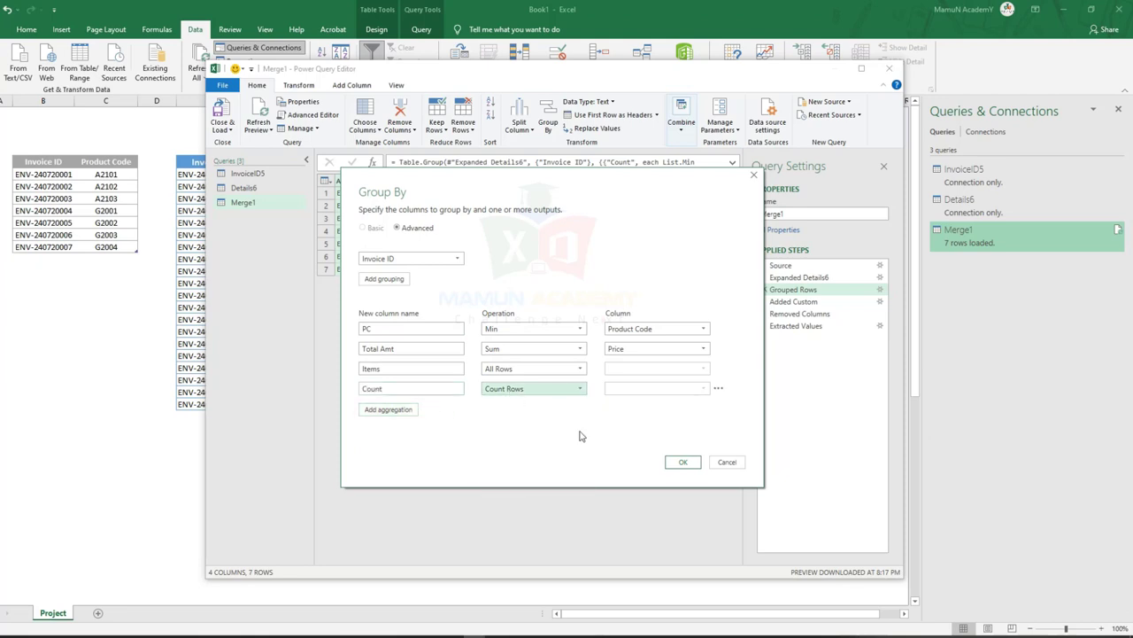
left_click(684, 464)
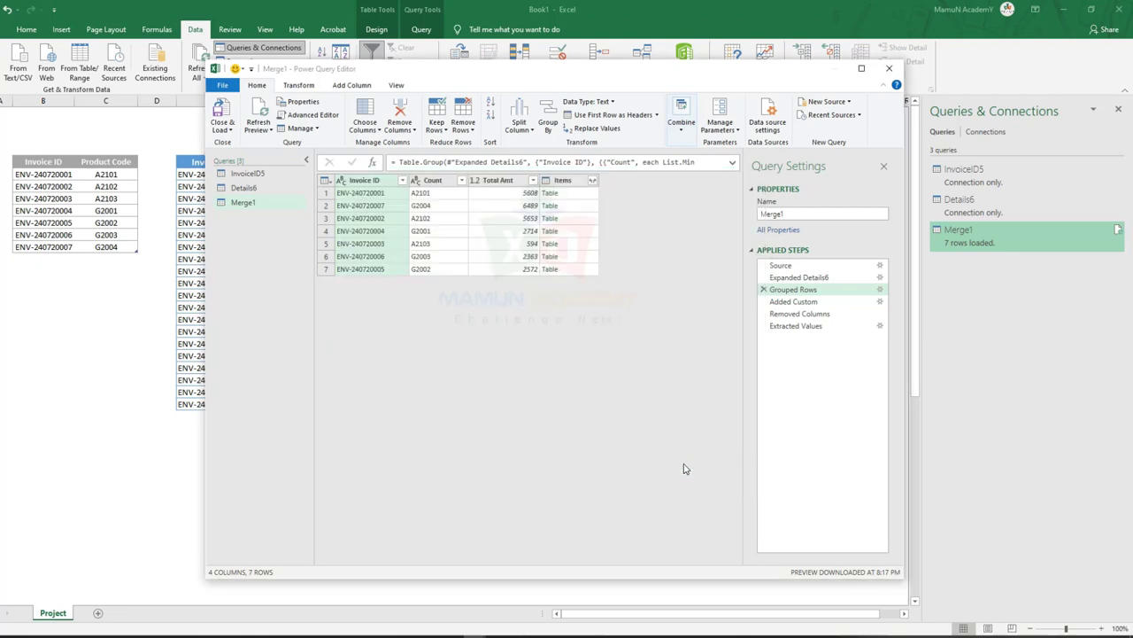
left_click(796, 326)
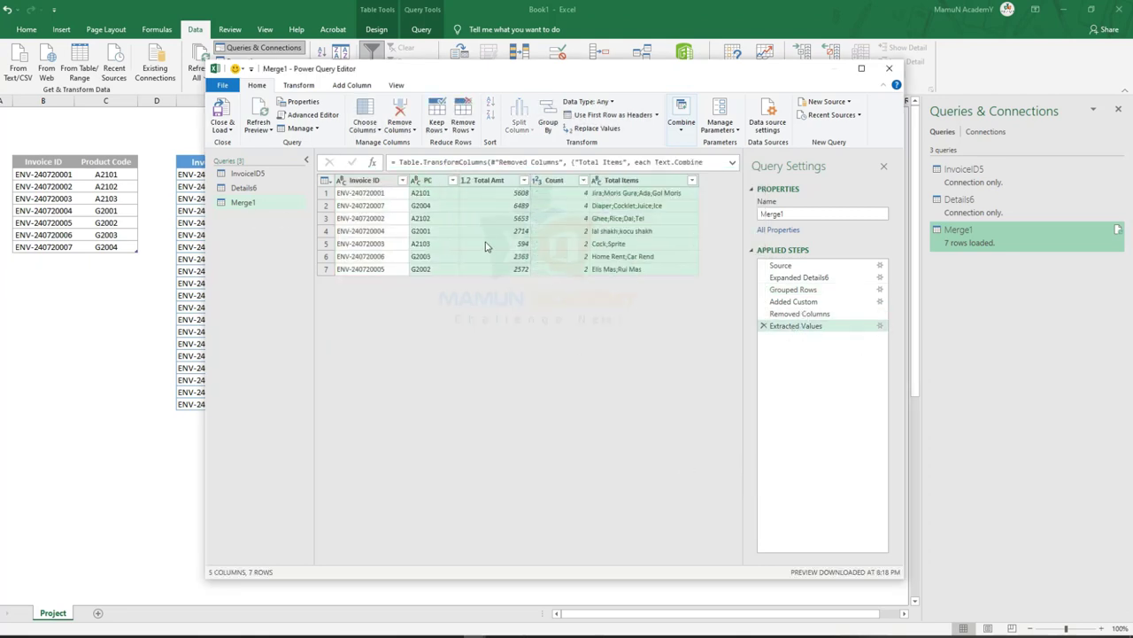
left_click(225, 133)
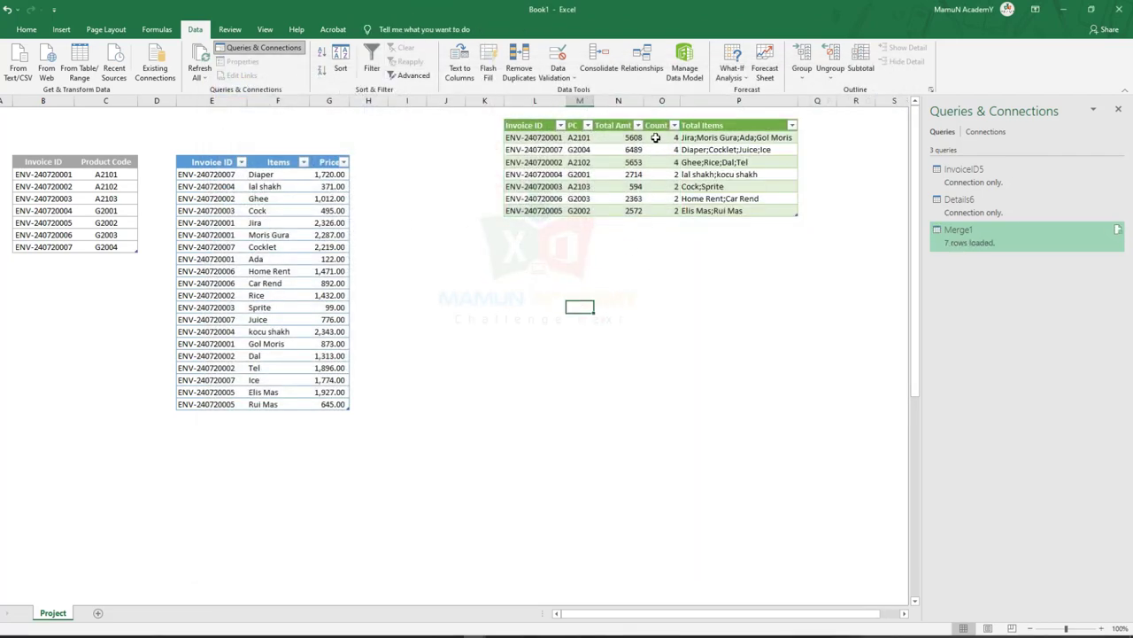
Step: Hide the summary filter arrows and paste the first batch (E53:G60) below the details table
left_click(659, 125)
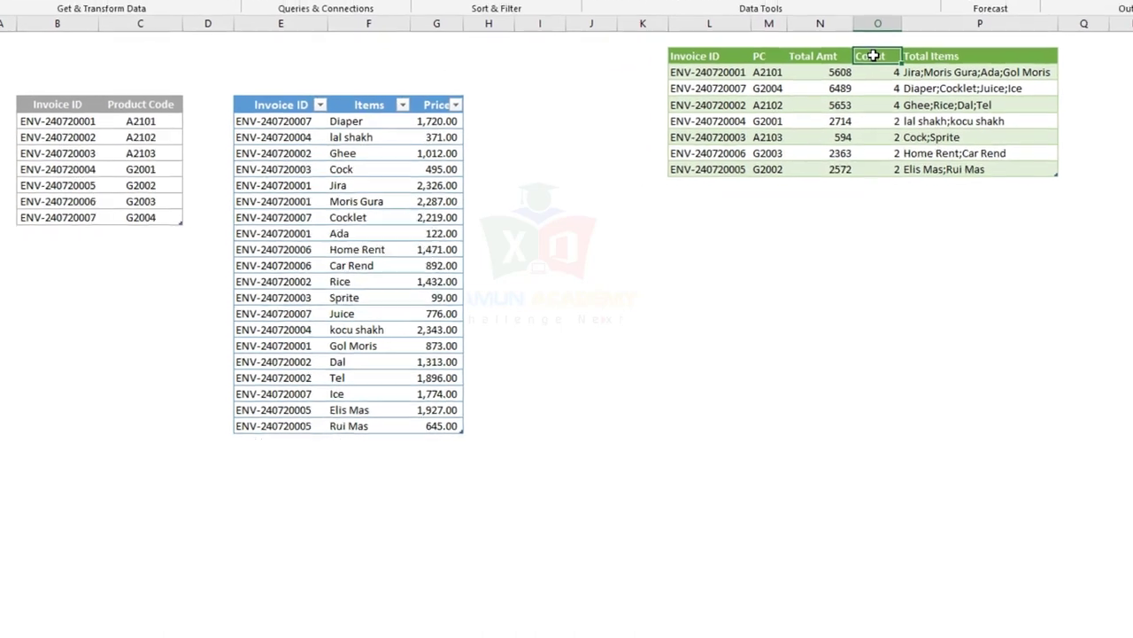
key("ctrl+shift+l")
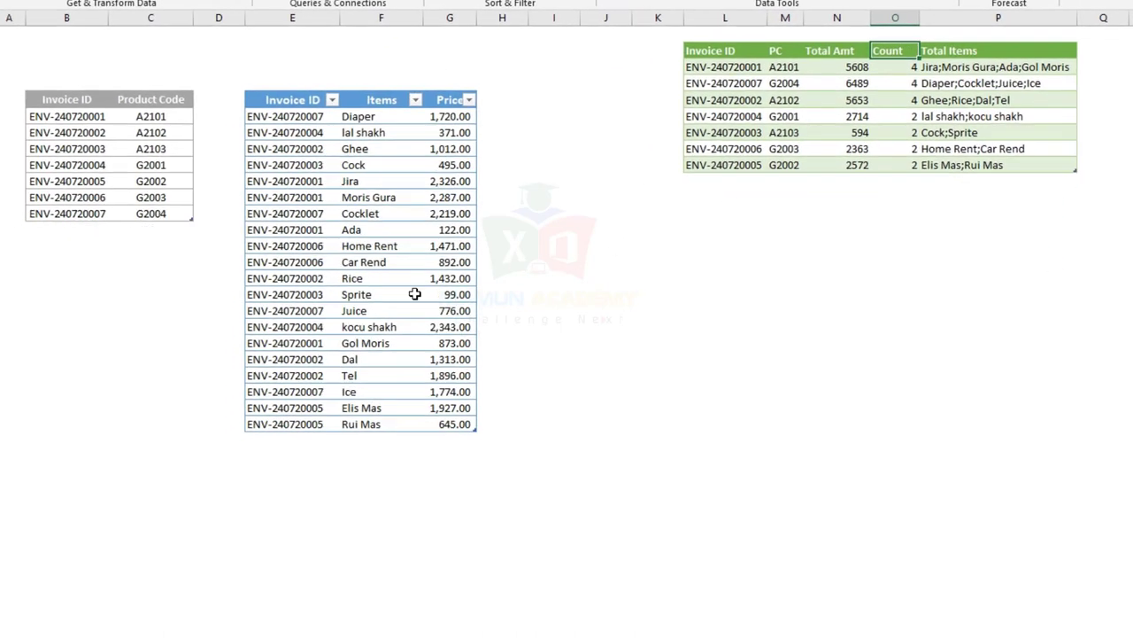
scroll(434, 277, "down", 3)
scroll(436, 278, "down", 3)
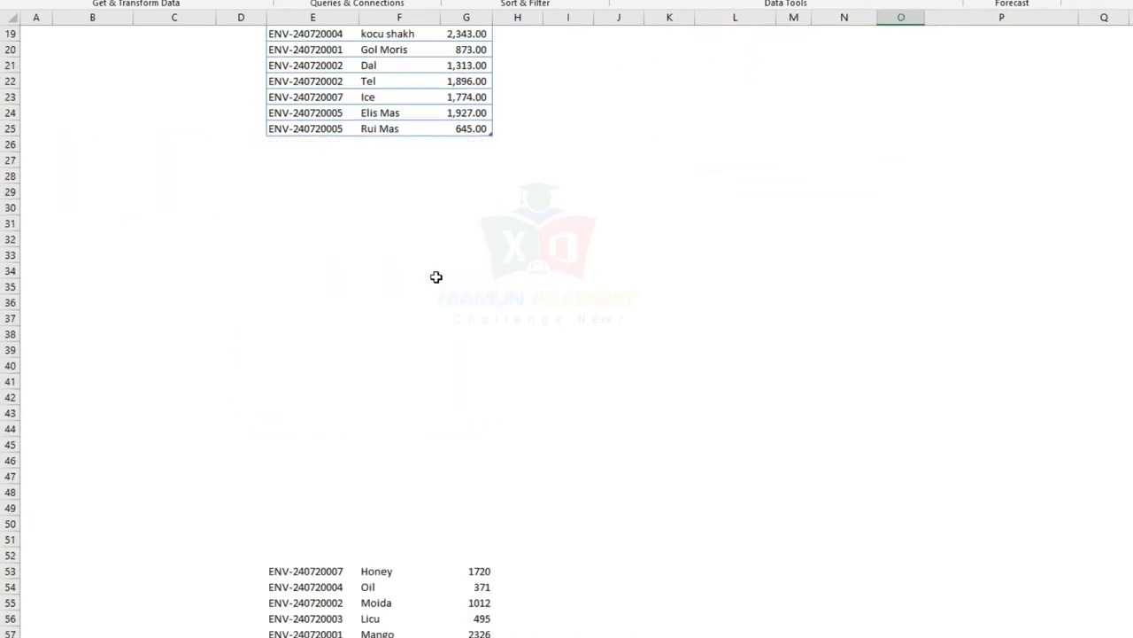
scroll(436, 277, "down", 6)
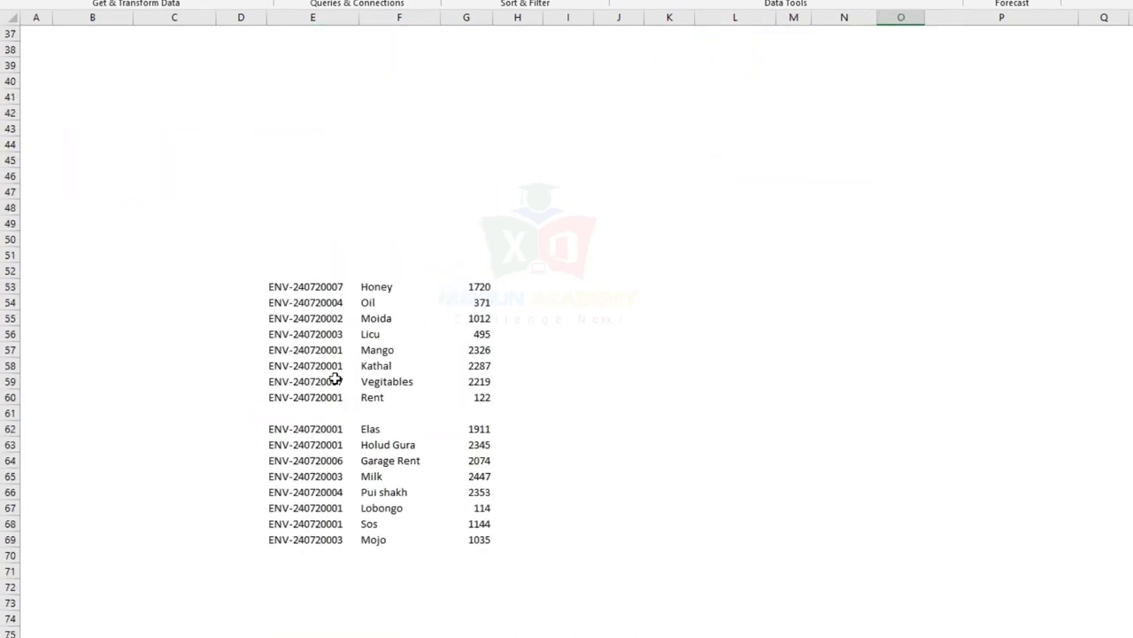
left_click_drag(309, 286, 460, 400)
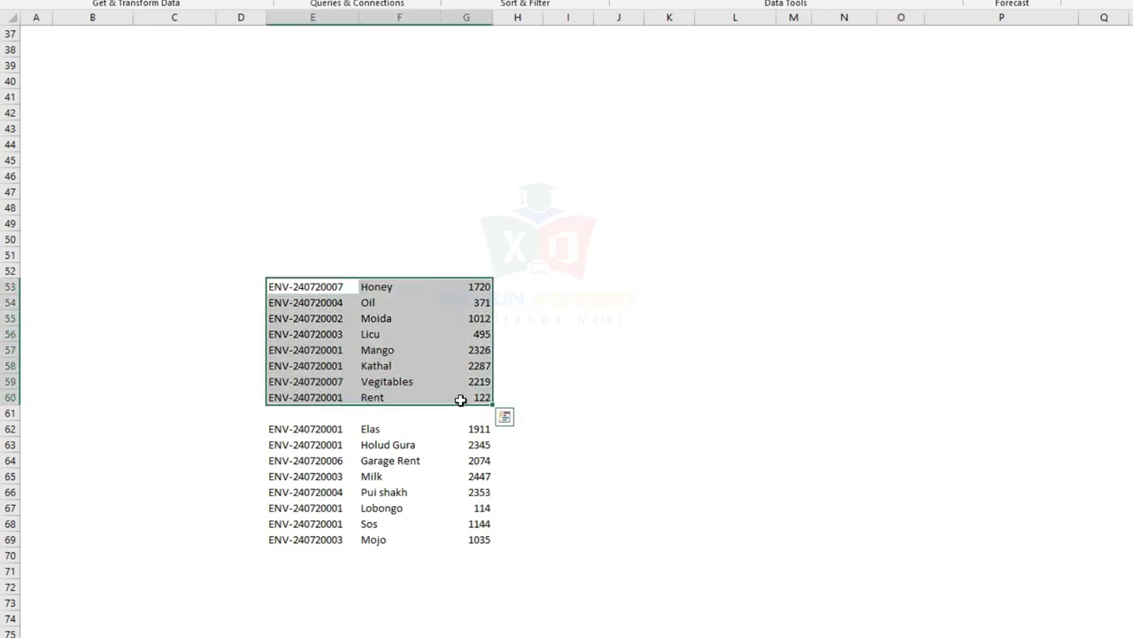
key("ctrl+c")
scroll(457, 292, "up", 8)
left_click(324, 237)
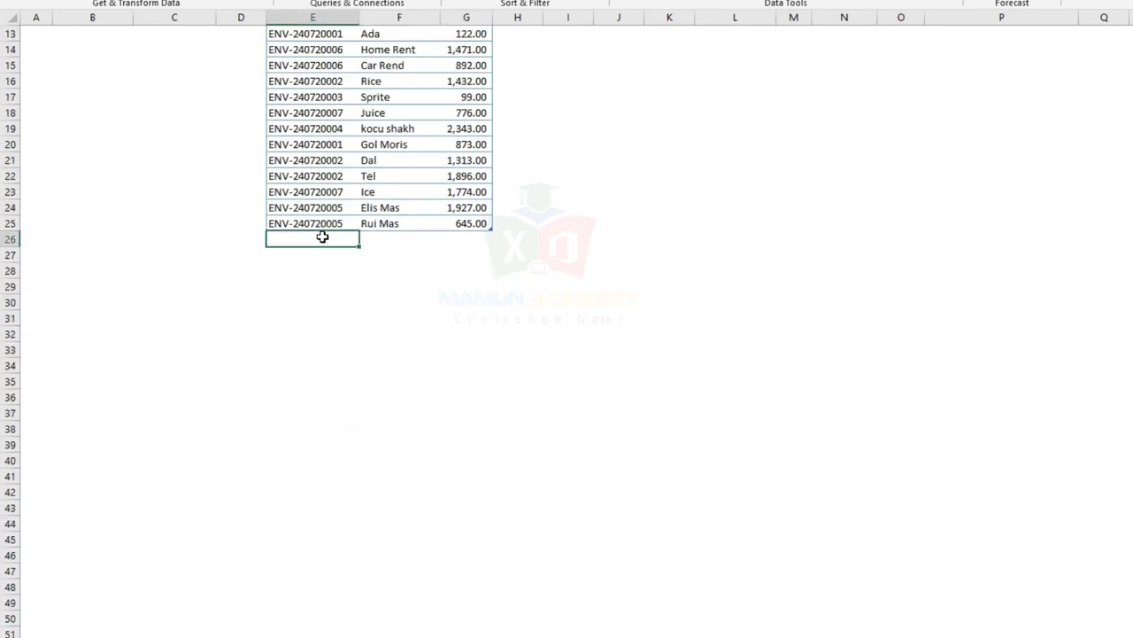
key("ctrl+v")
Step: Refresh the summary table and widen column P for the longer item lists
scroll(345, 247, "up", 4)
right_click(713, 107)
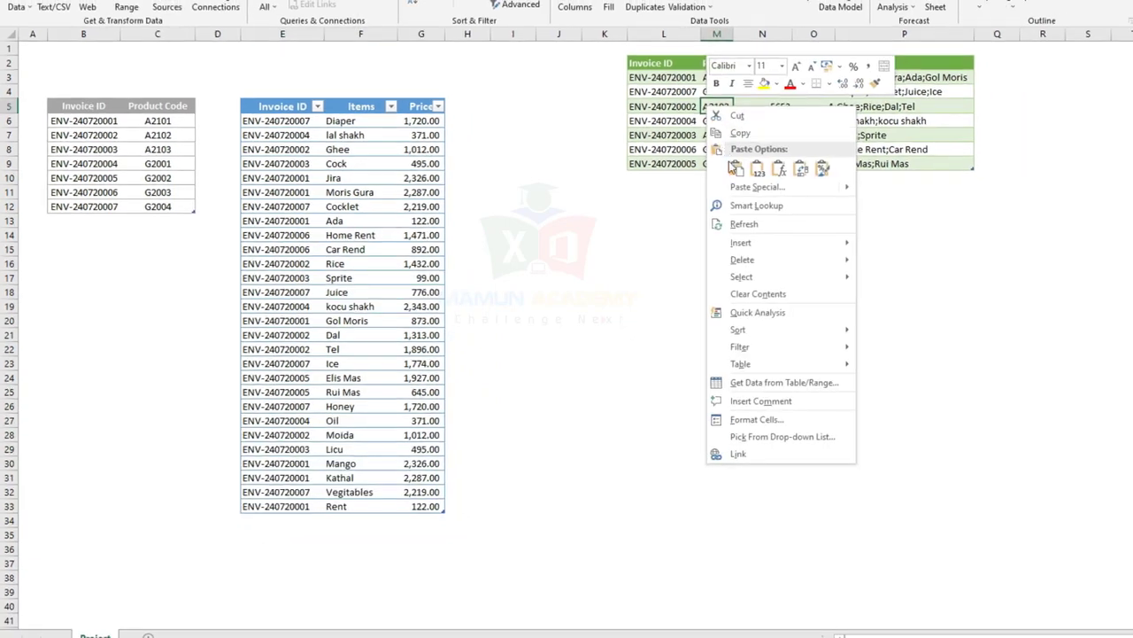
left_click(746, 224)
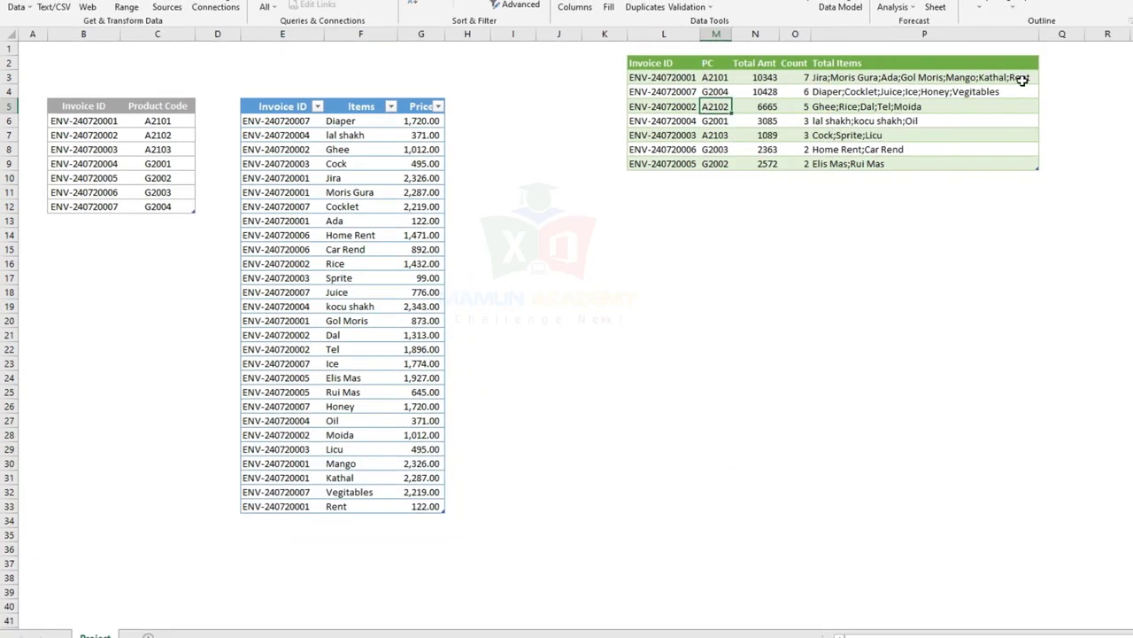
left_click_drag(1041, 41, 1066, 40)
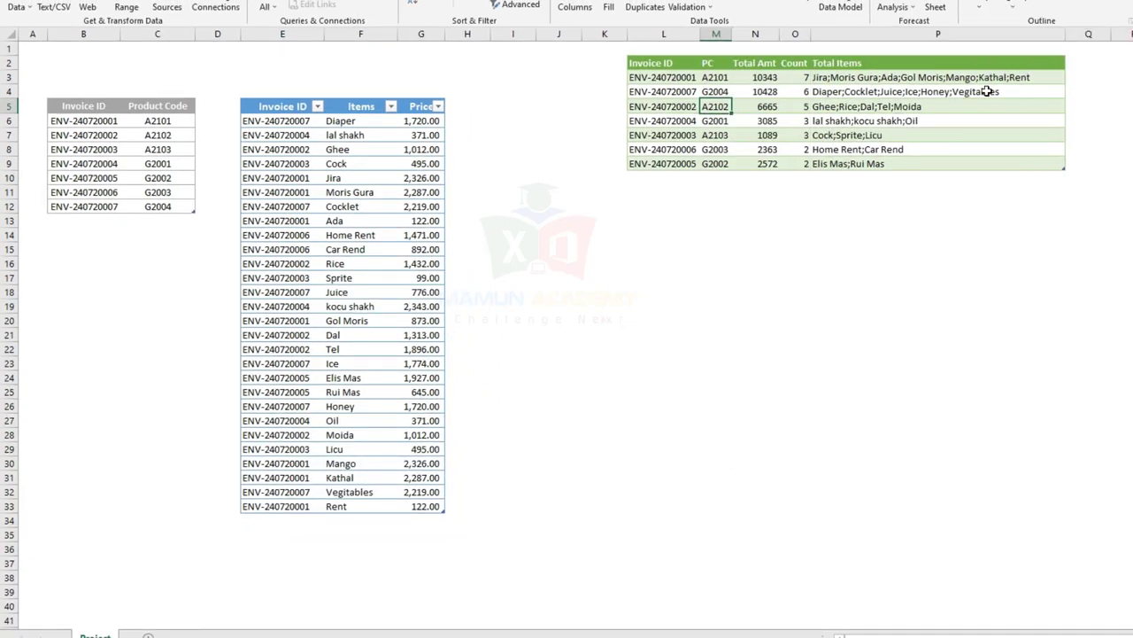
Step: Select the second batch of lines (E62:G69) and the first empty row below the details table
scroll(317, 390, "down", 7)
scroll(272, 500, "down", 4)
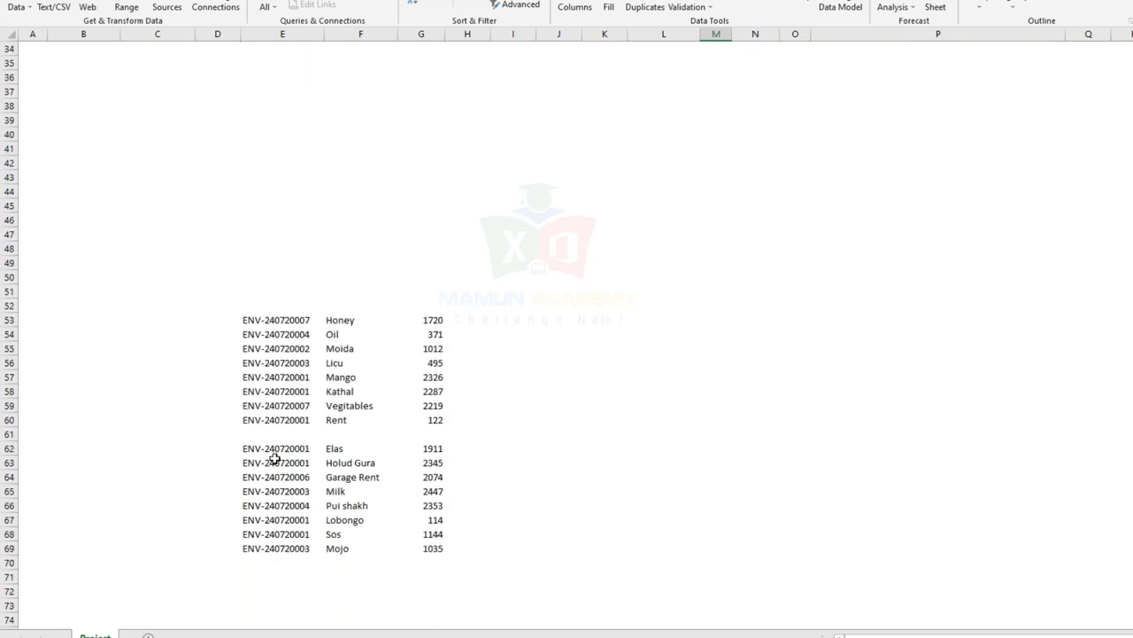
left_click_drag(274, 450, 417, 549)
scroll(425, 341, "up", 4)
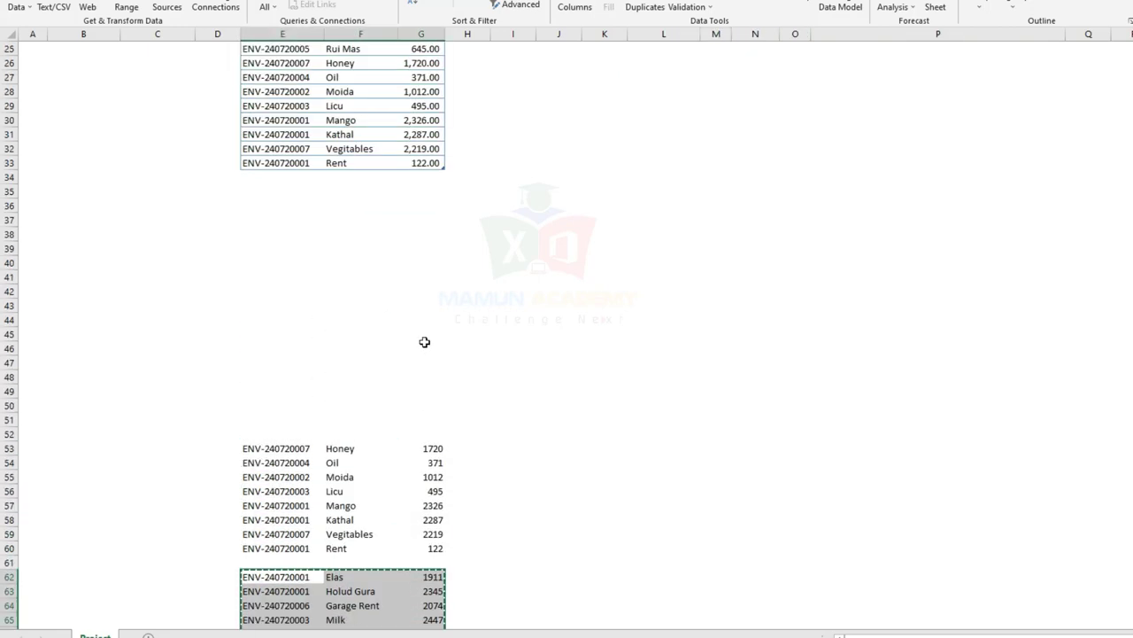
scroll(293, 372, "up", 4)
left_click(293, 390)
Step: Refresh the Merge1 summary to include the second batch of invoice lines
left_click_drag(293, 390, 421, 491)
scroll(463, 325, "up", 3)
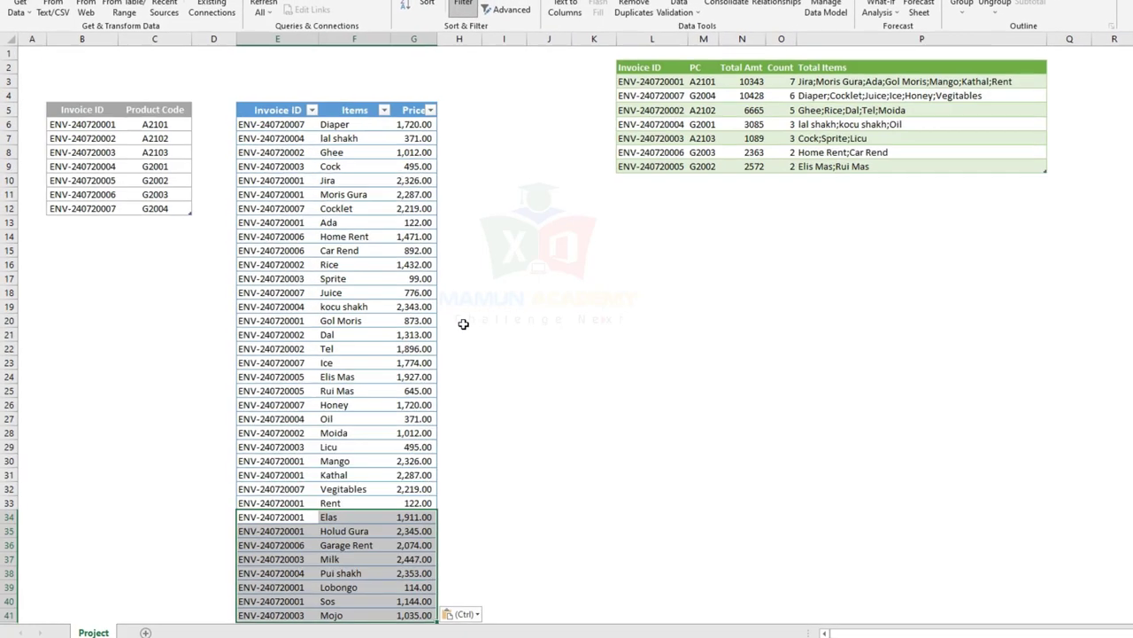
right_click(713, 145)
left_click(742, 252)
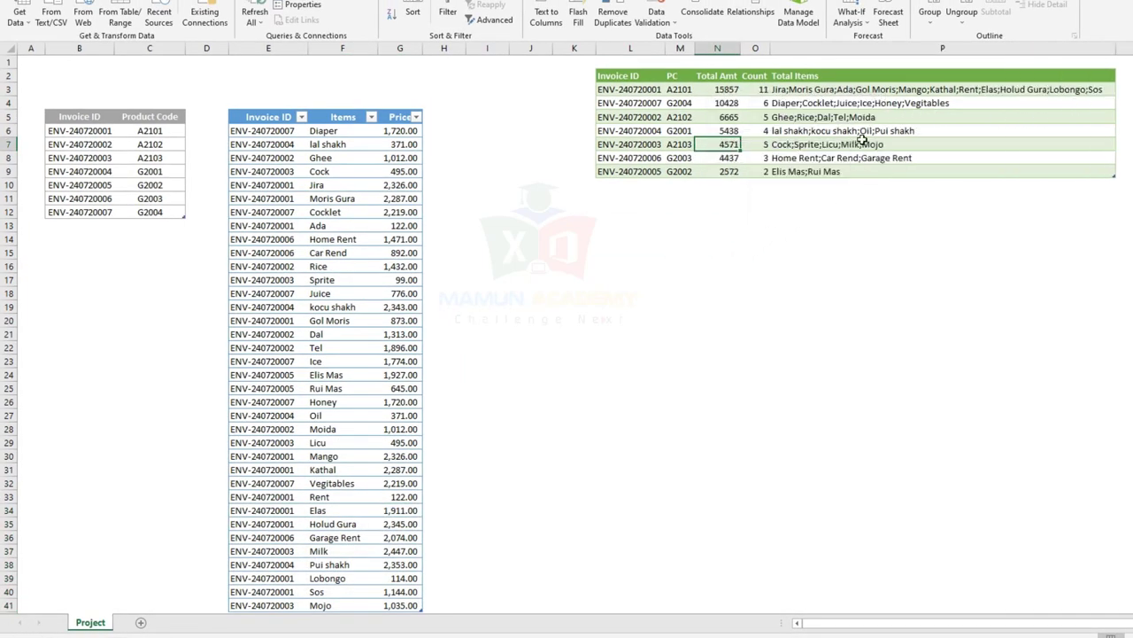
Step: Refresh the summary again, confirming ENV-240720001 totals 15857 with 11 items
scroll(325, 225, "down", 5)
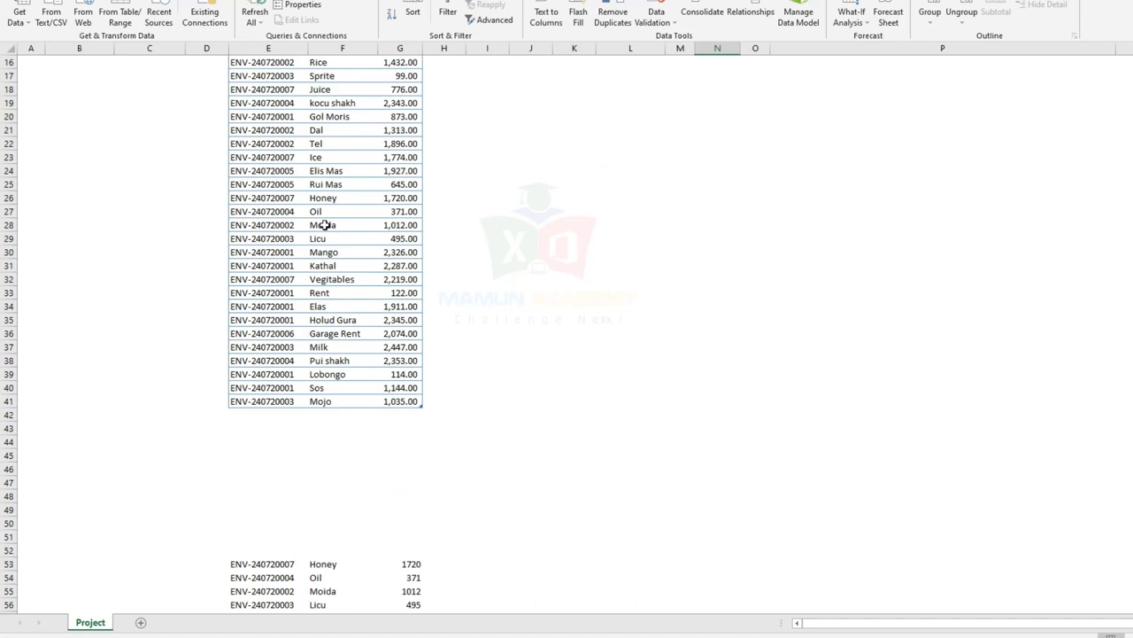
scroll(313, 182, "up", 5)
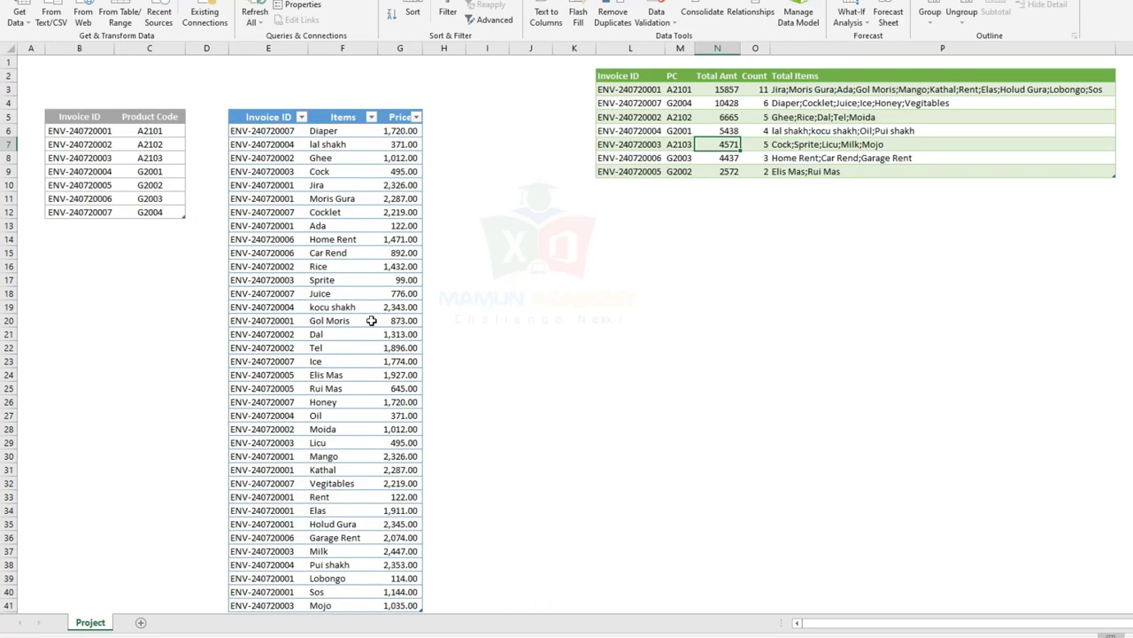
scroll(285, 327, "down", 7)
left_click(270, 330)
scroll(504, 248, "up", 7)
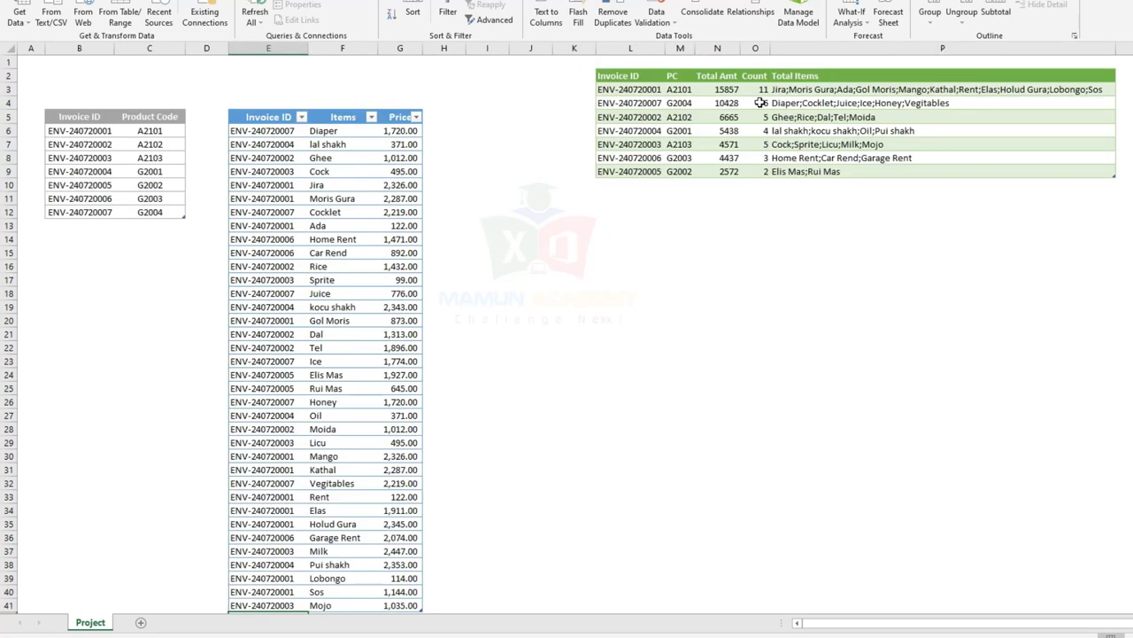
right_click(760, 103)
left_click(791, 214)
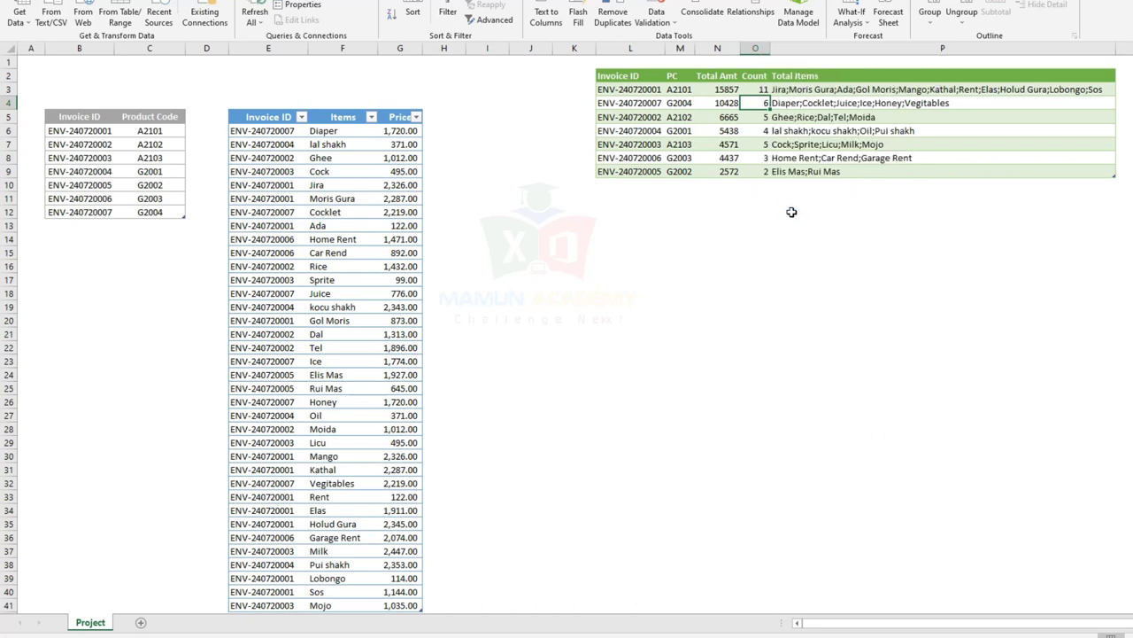